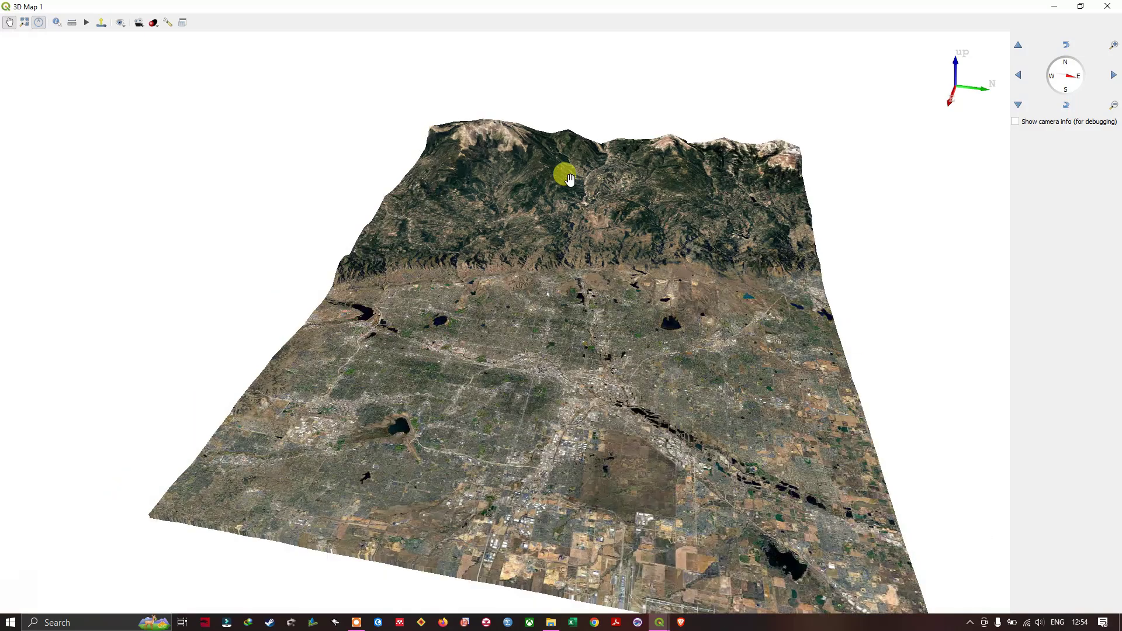
scroll(561, 214, down, 1)
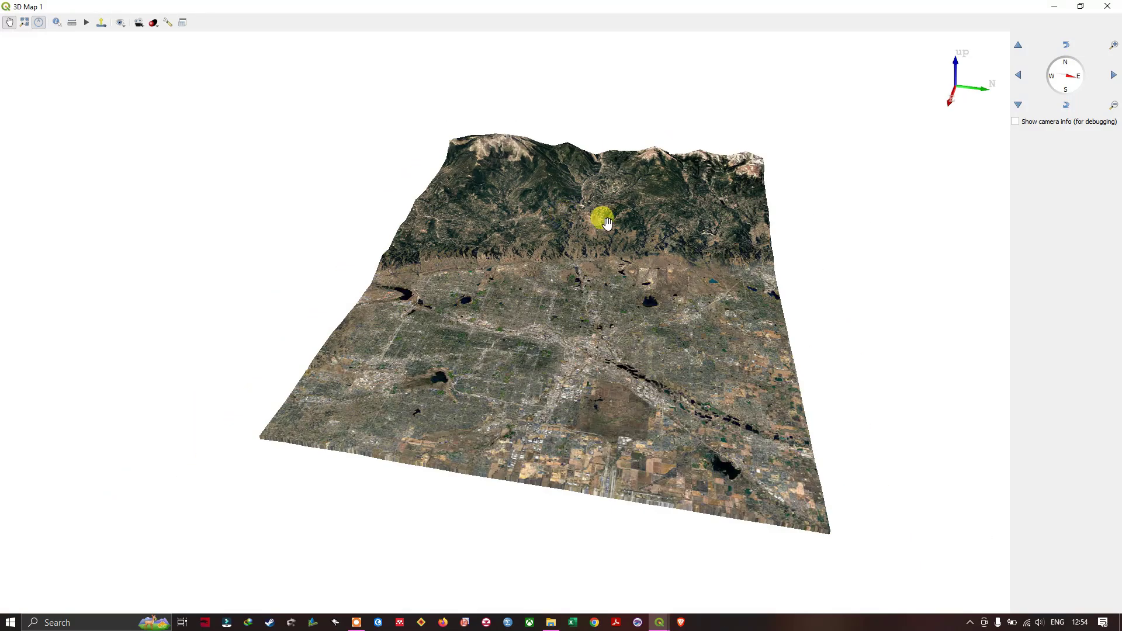
scroll(641, 207, up, 2)
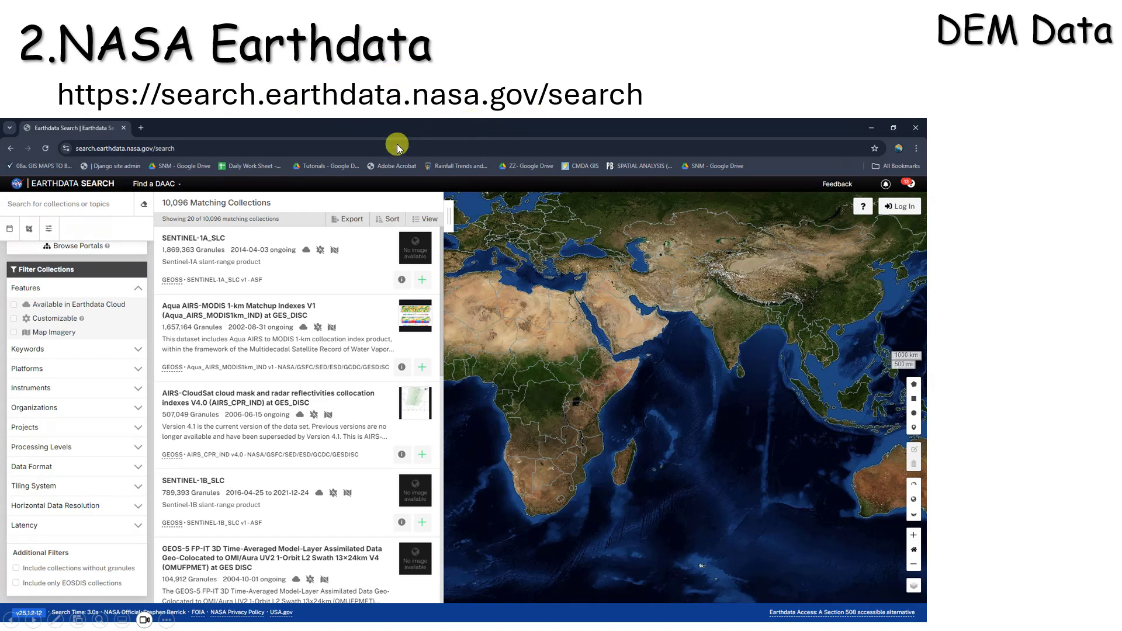
key(Left)
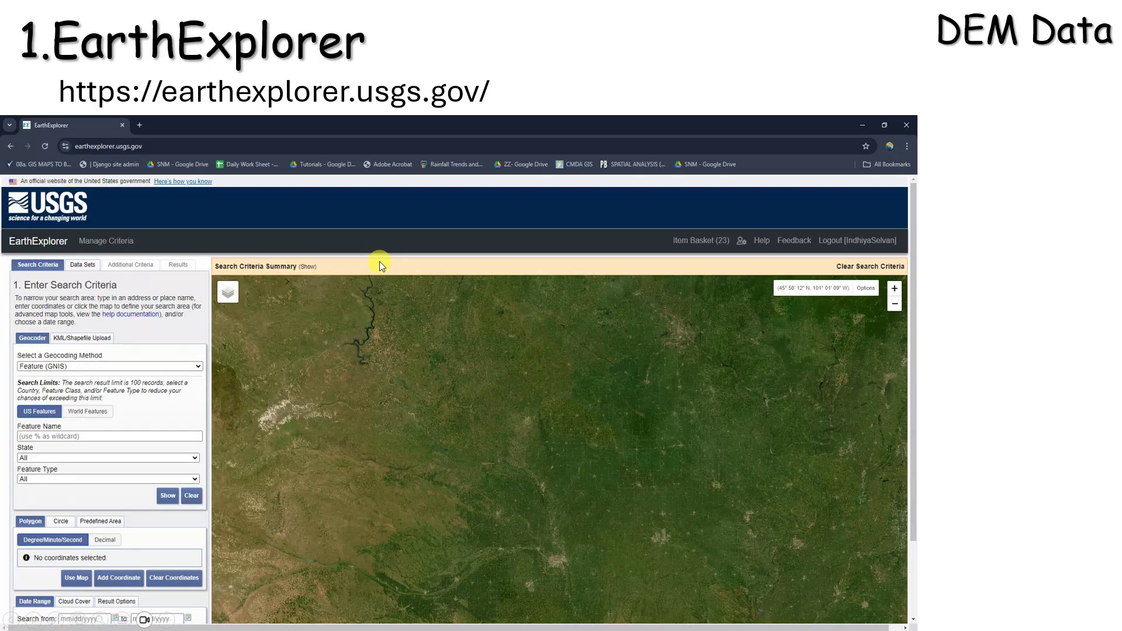
key(Right)
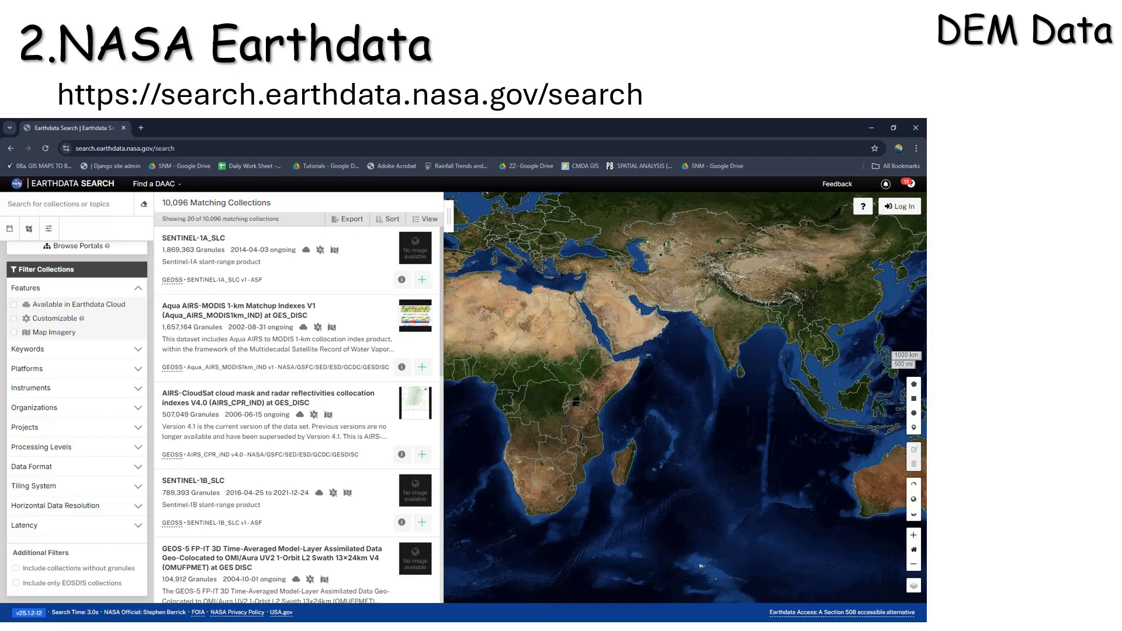
Switch to QGIS and add the raster layer SRTM_DEM.tif from E:\GIS_Madras\Data to the project
key(alt+Tab)
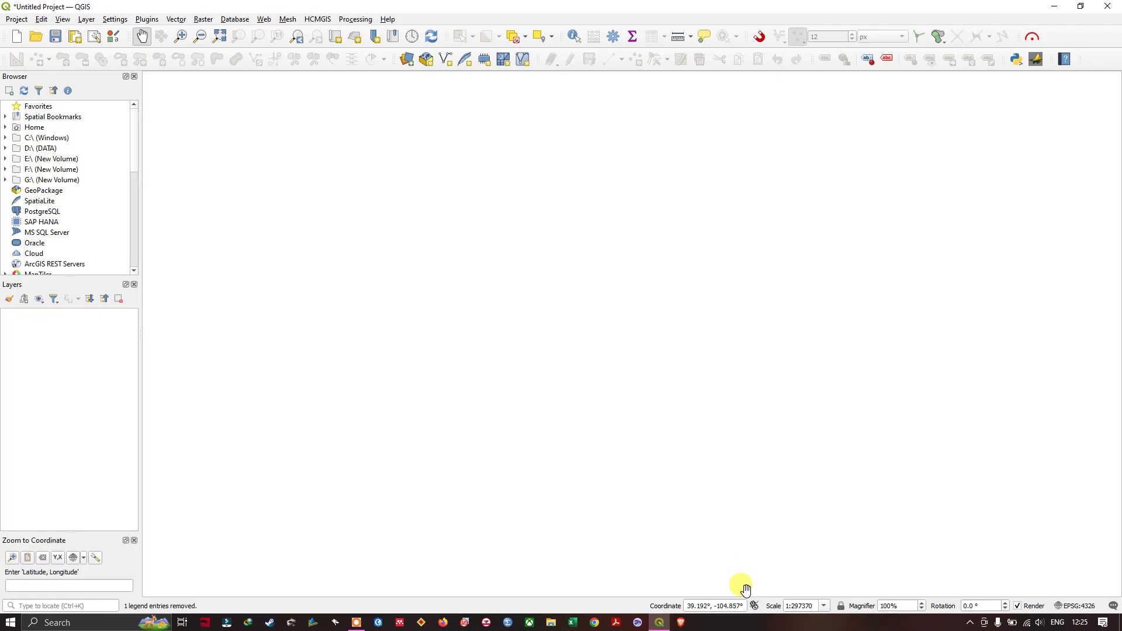
click(87, 19)
mouse_move(103, 60)
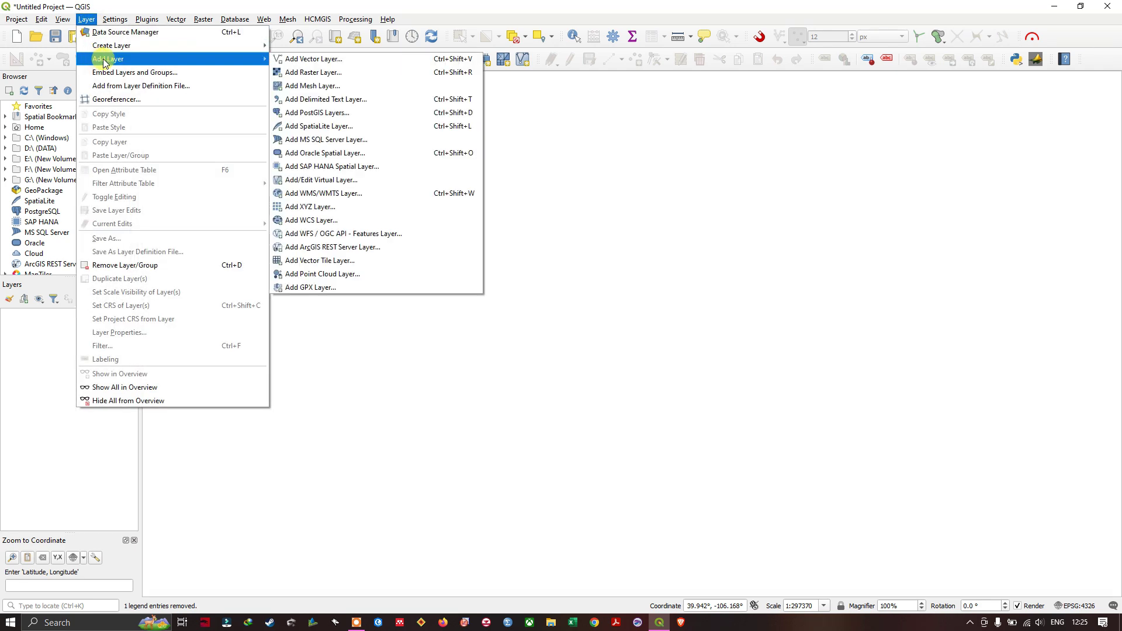
click(345, 72)
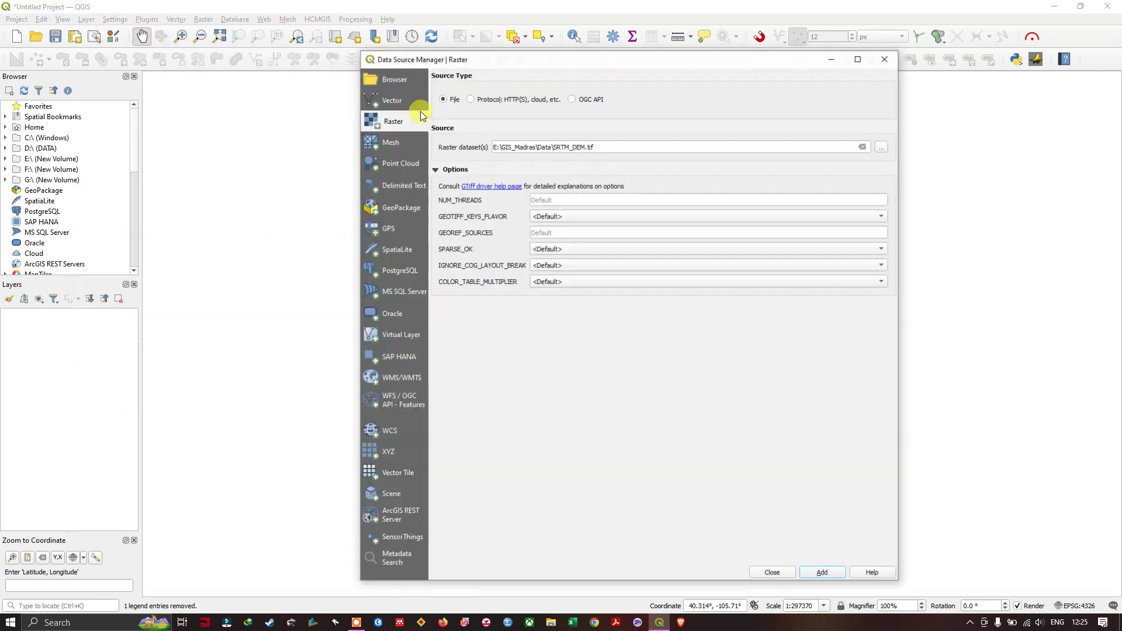
click(882, 147)
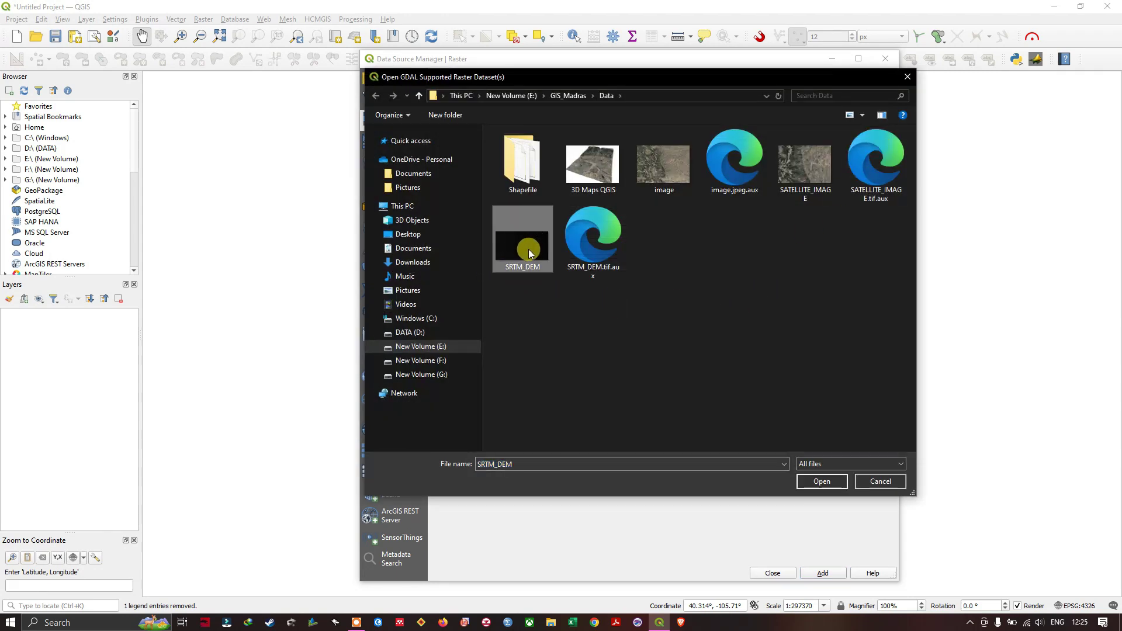
click(819, 480)
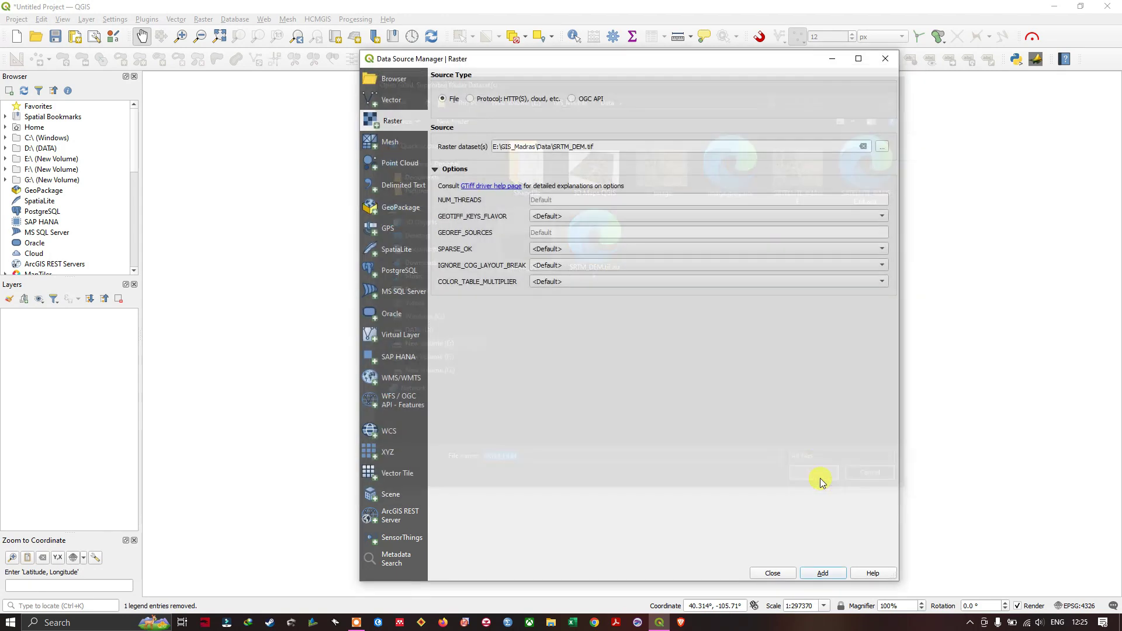
click(820, 572)
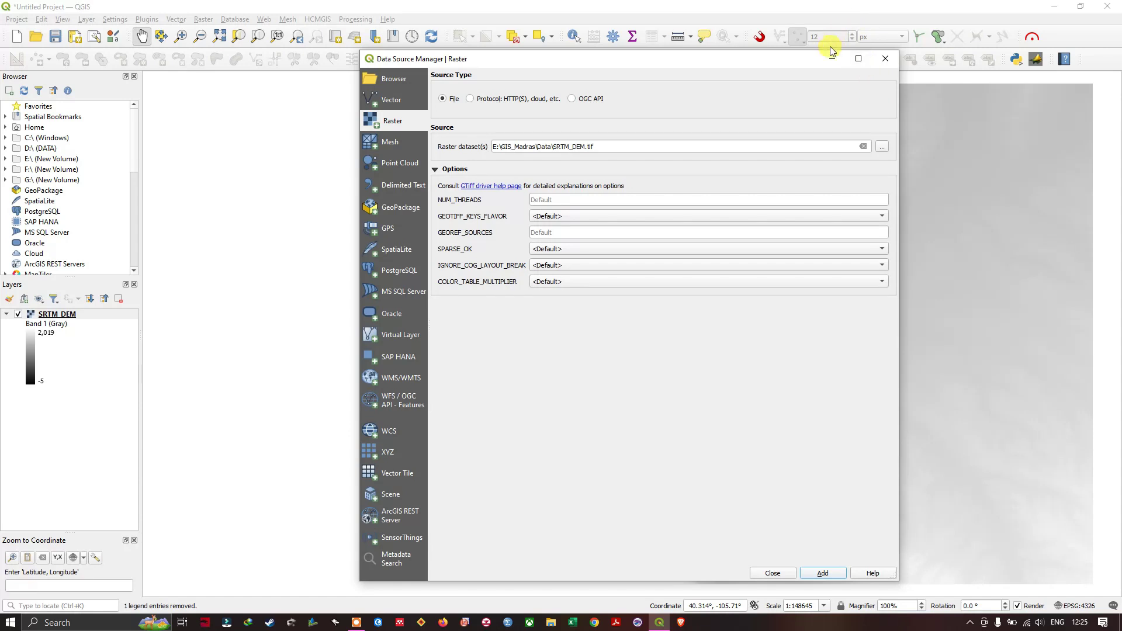
click(831, 58)
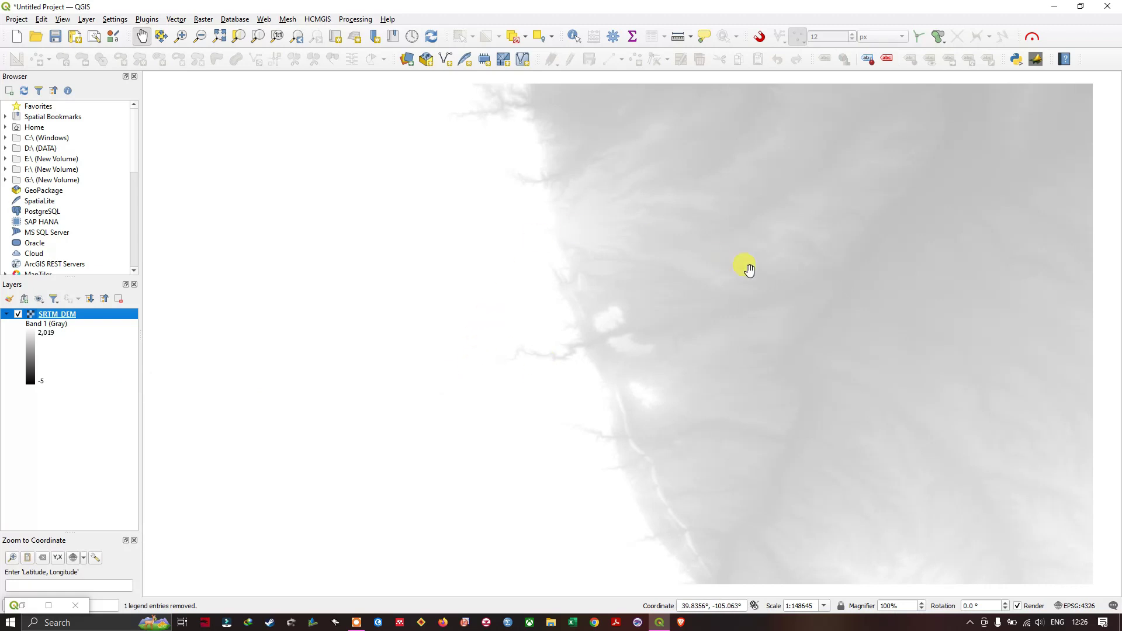
Add the Google Satellite basemap from HCMGIS over the area around the DEM
drag(727, 426, 618, 376)
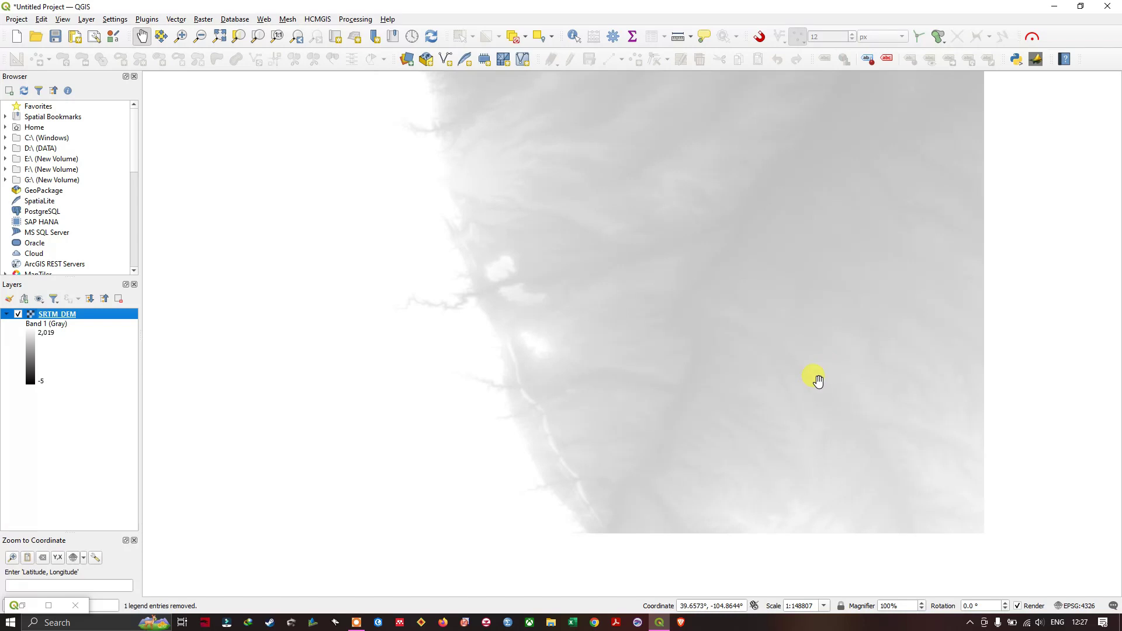
drag(636, 275, 676, 310)
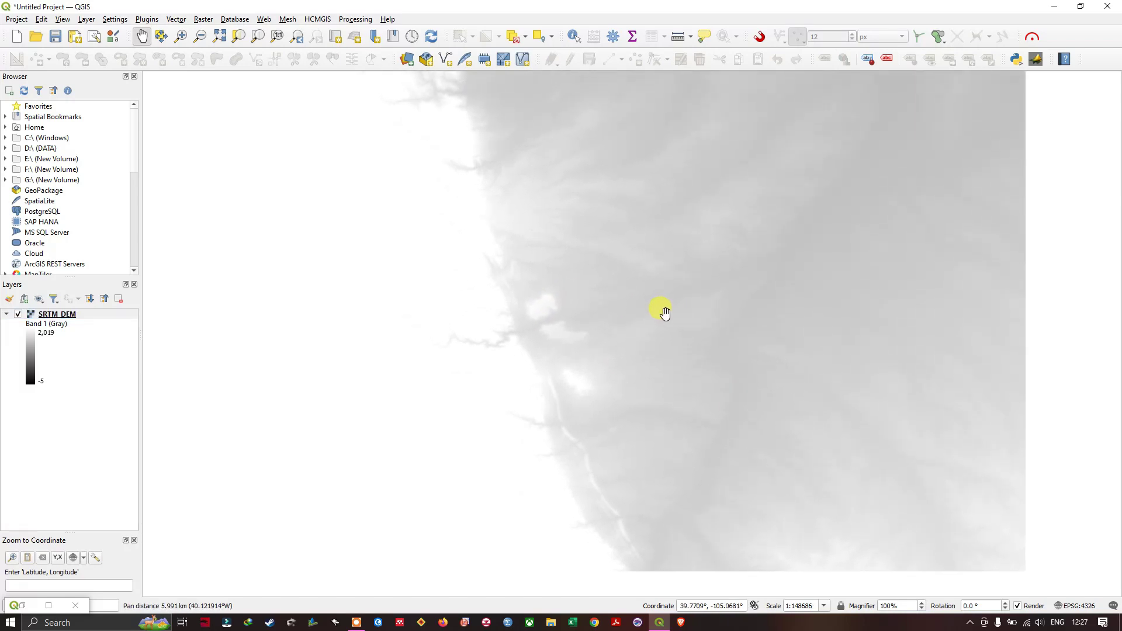
scroll(636, 302, down, 1)
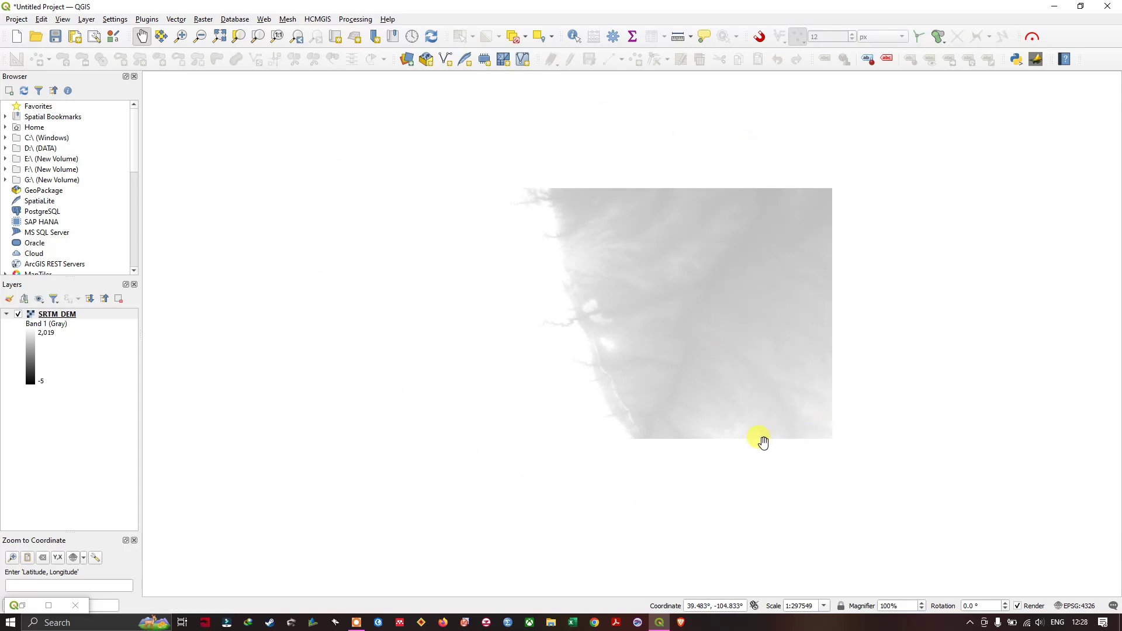
click(321, 21)
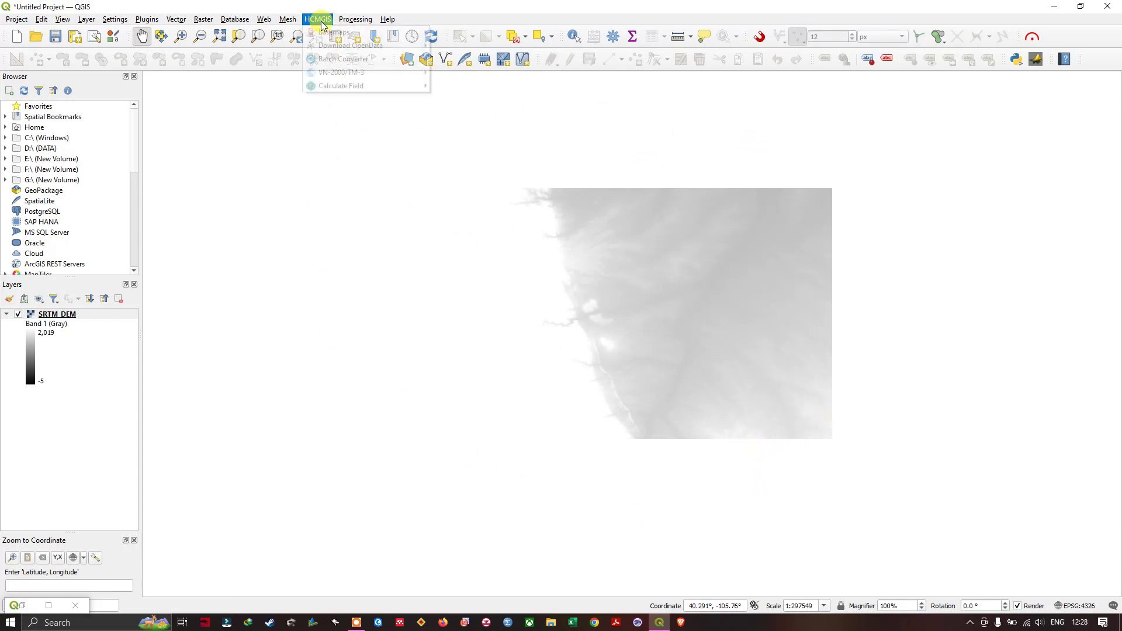
mouse_move(330, 32)
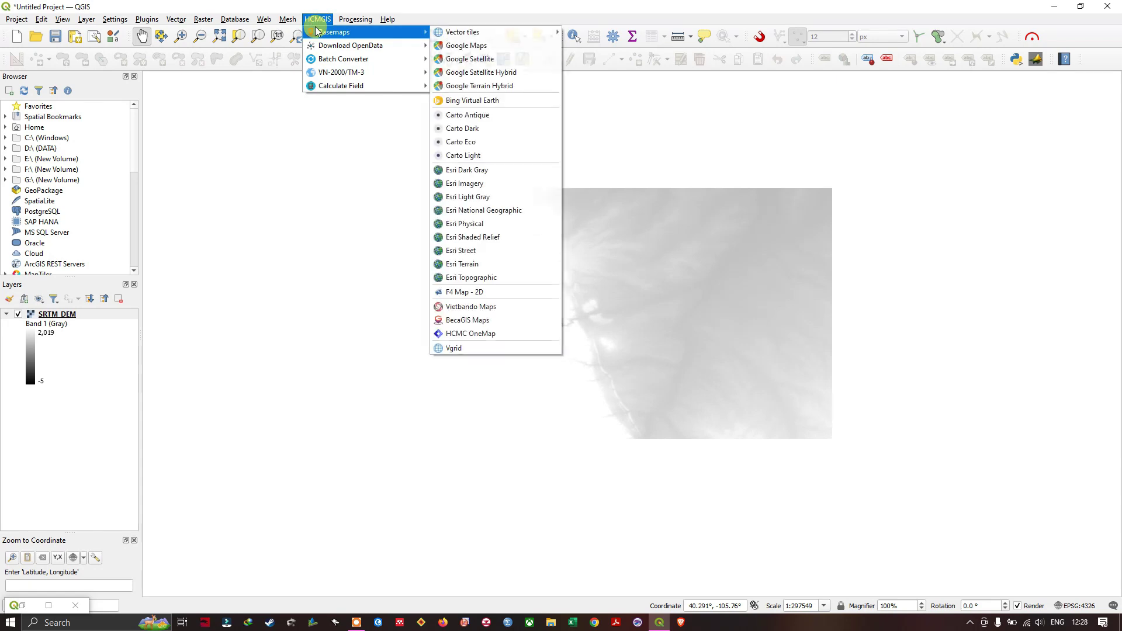
mouse_move(468, 34)
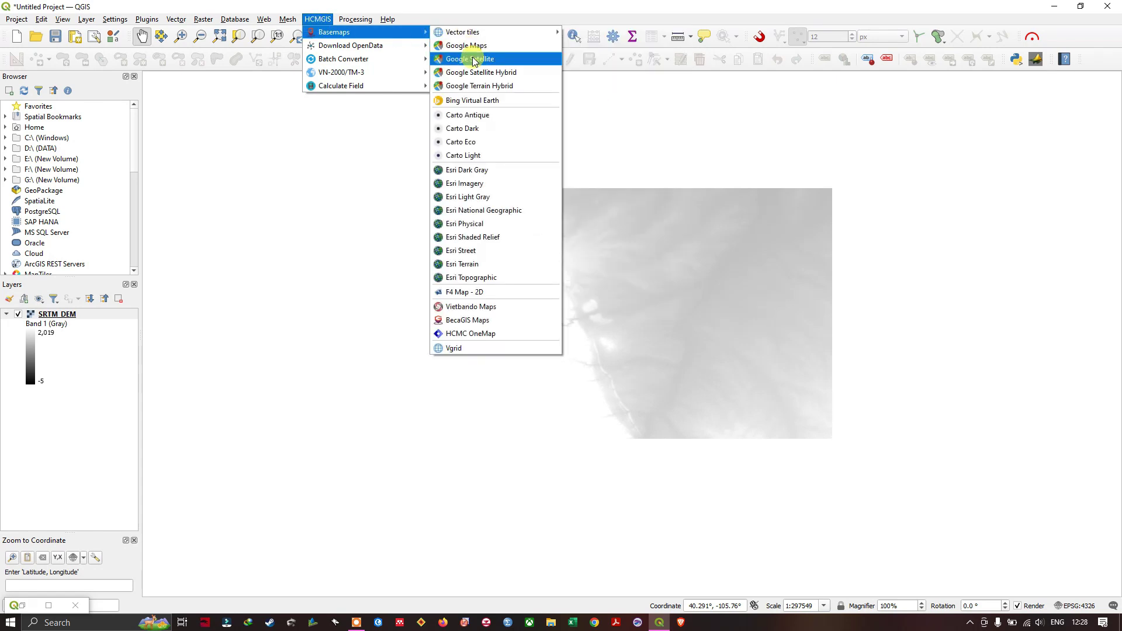
click(473, 59)
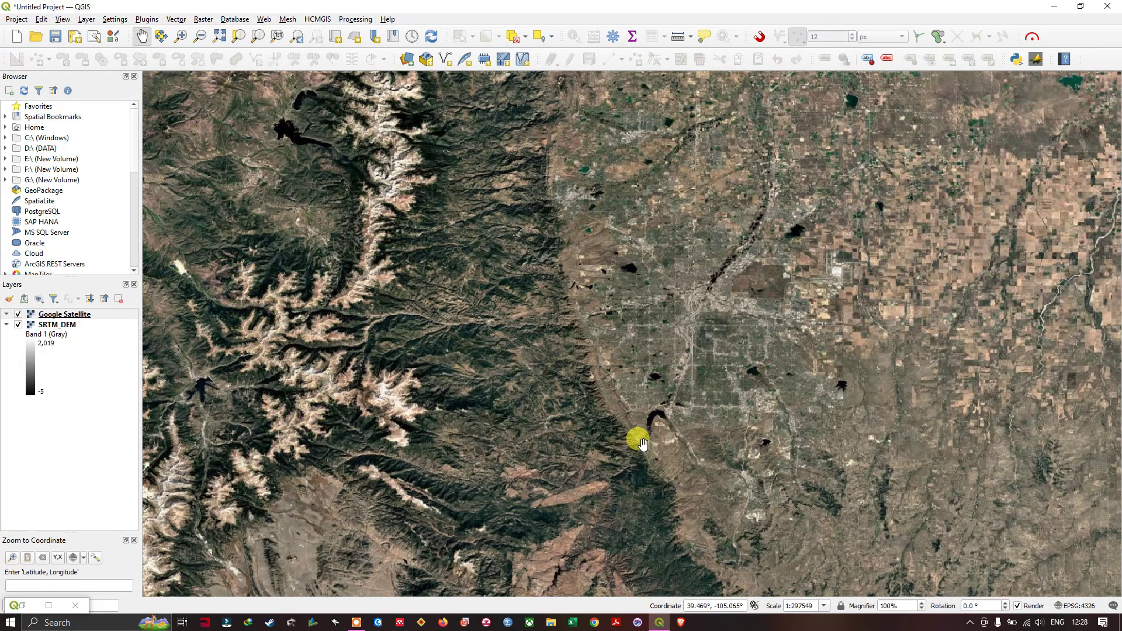
click(688, 261)
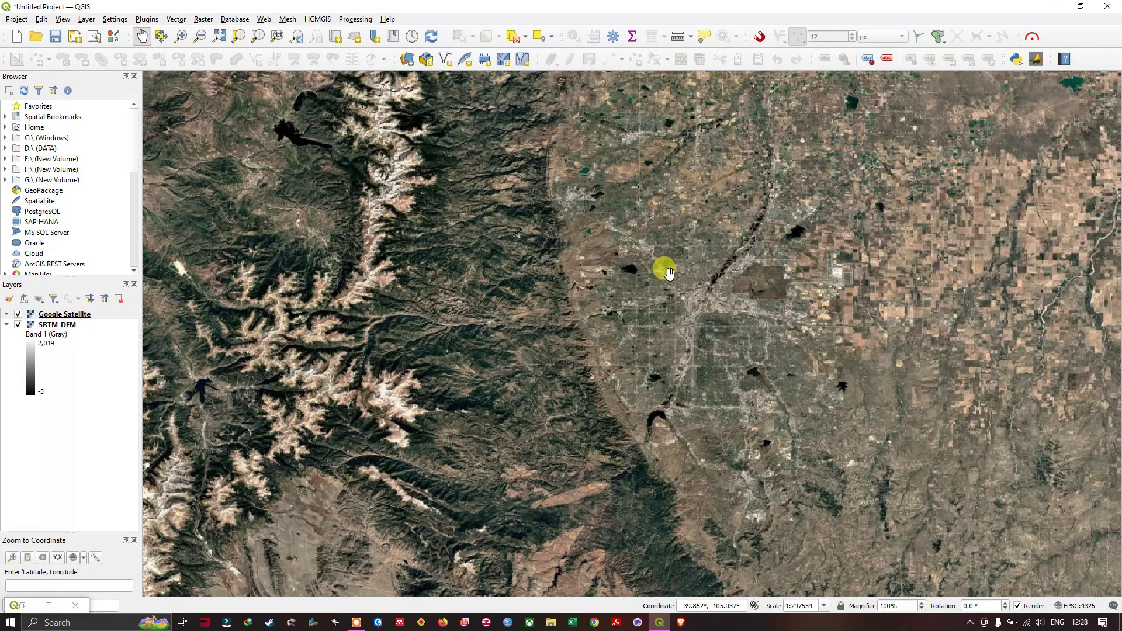
Create a new print layout titled Map
click(74, 38)
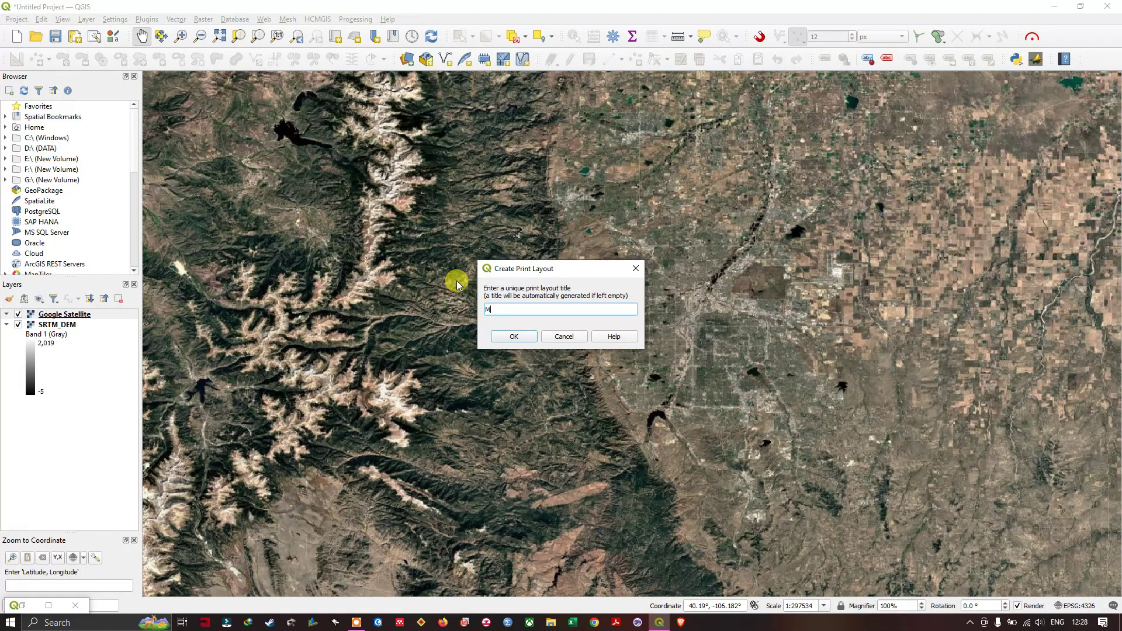
text(Map)
click(517, 337)
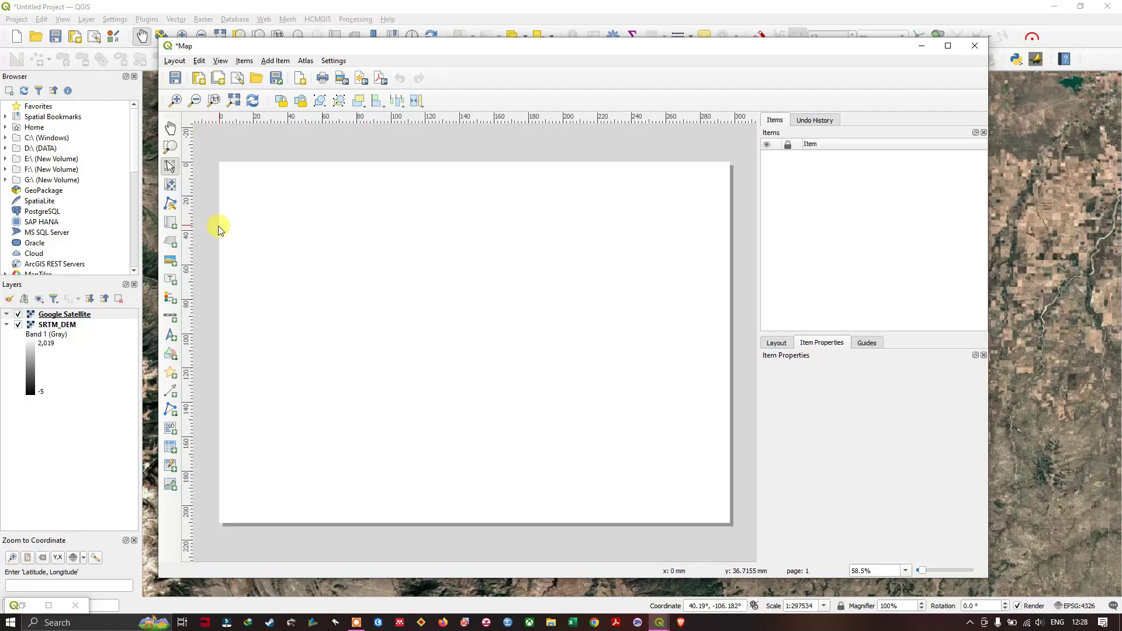
Add a map item covering the whole layout page and set its CRS to the default EPSG:4326 - WGS 84
click(173, 223)
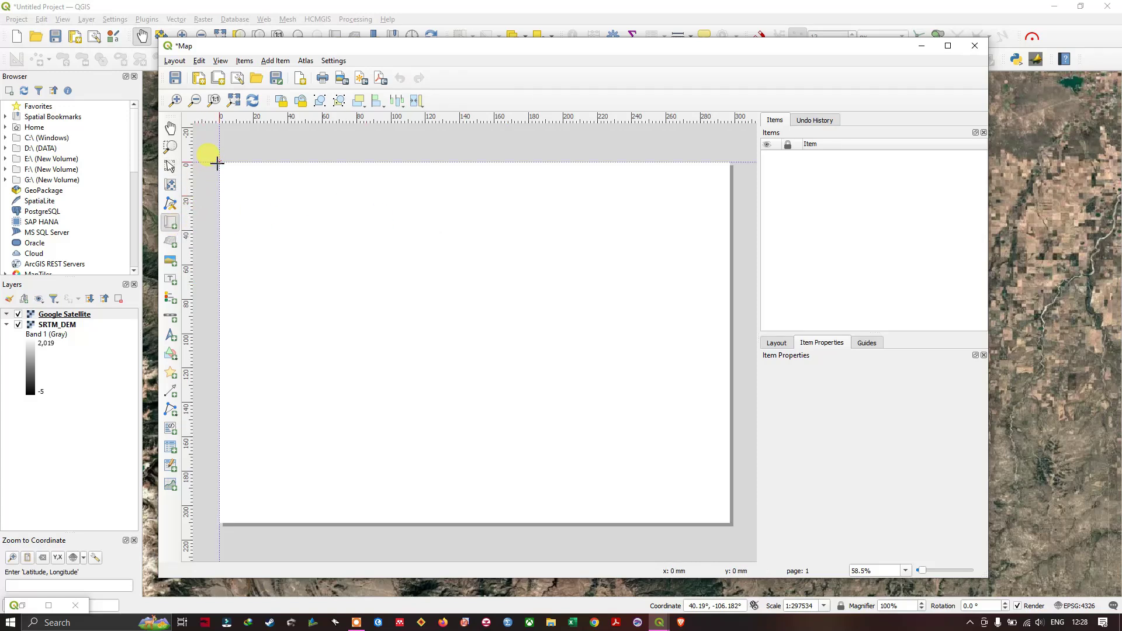
drag(218, 164, 729, 520)
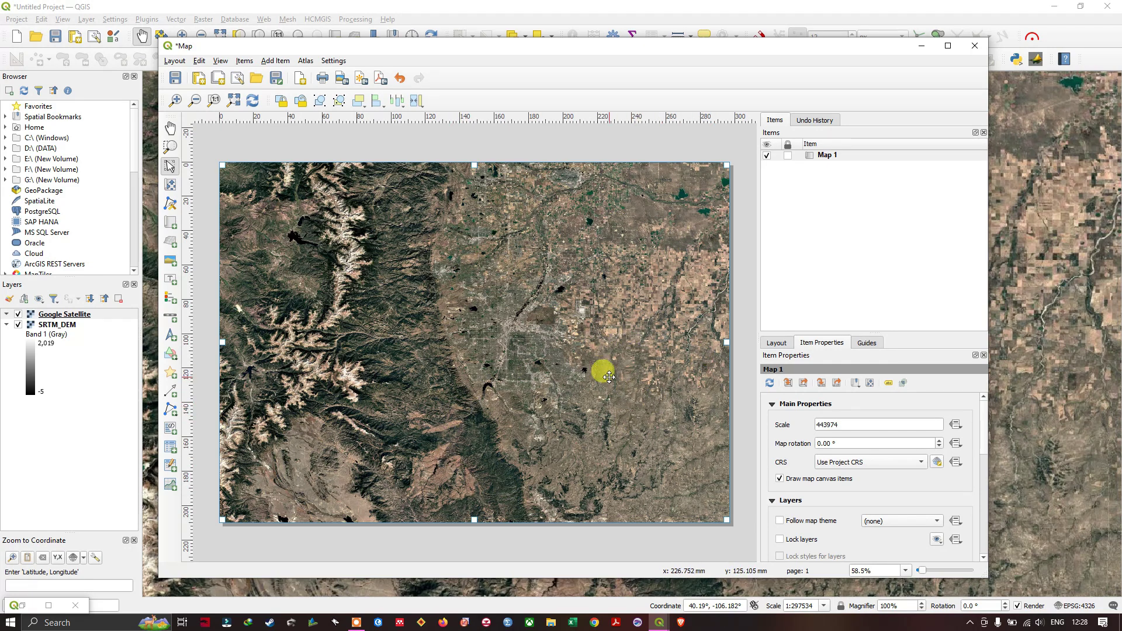
click(867, 465)
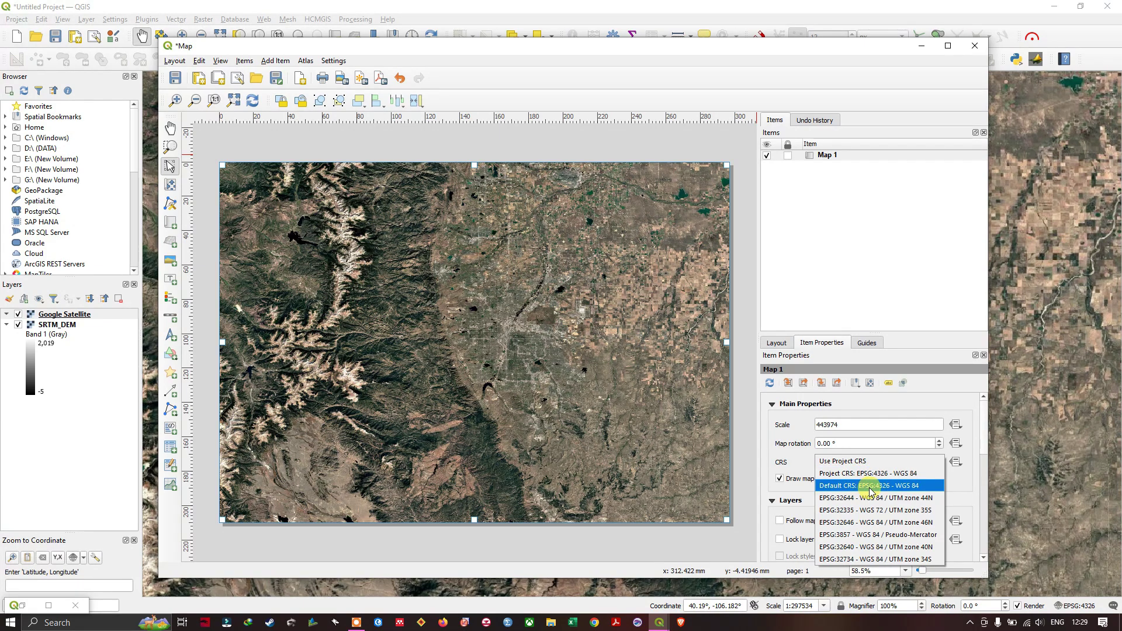
click(870, 491)
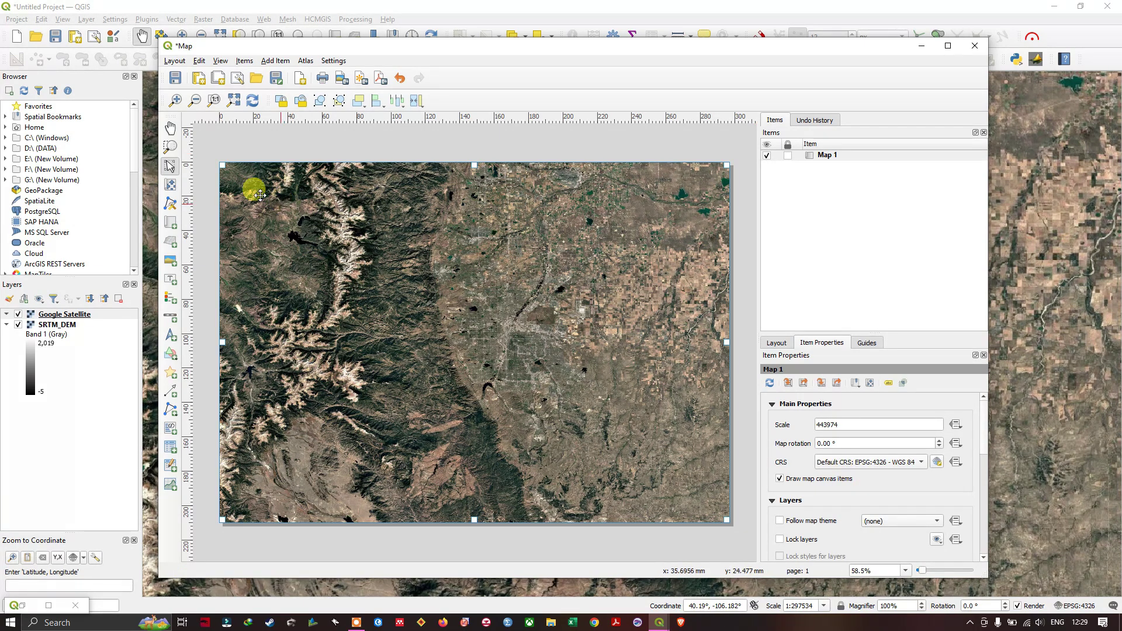
Export the layout as an image named Map in TIF format to the Data folder at 600 dpi
click(176, 62)
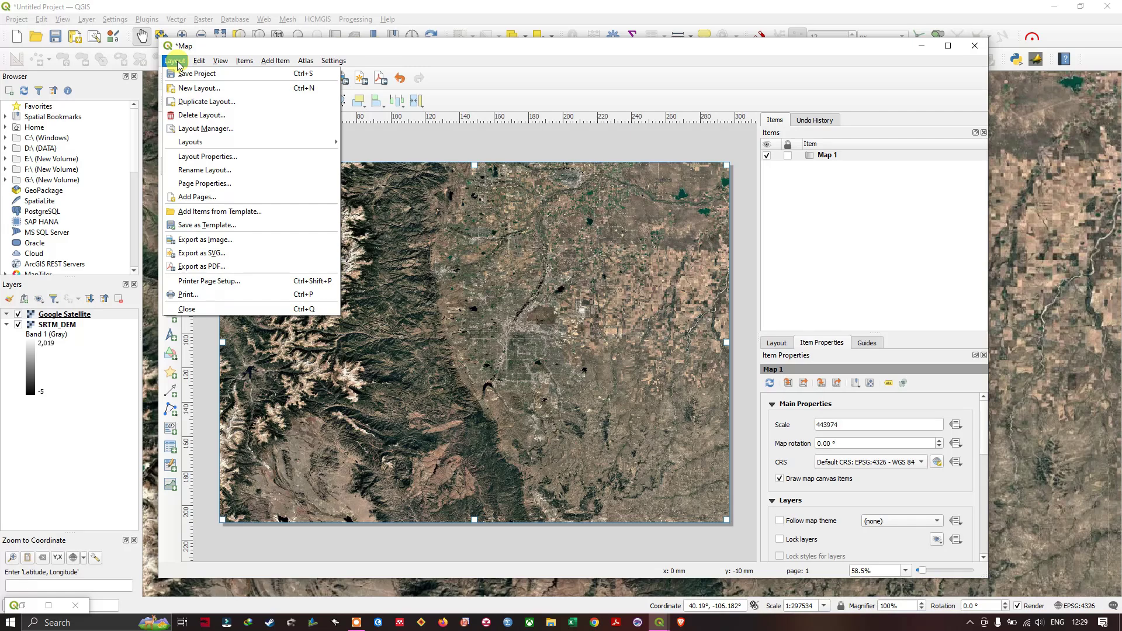
click(193, 240)
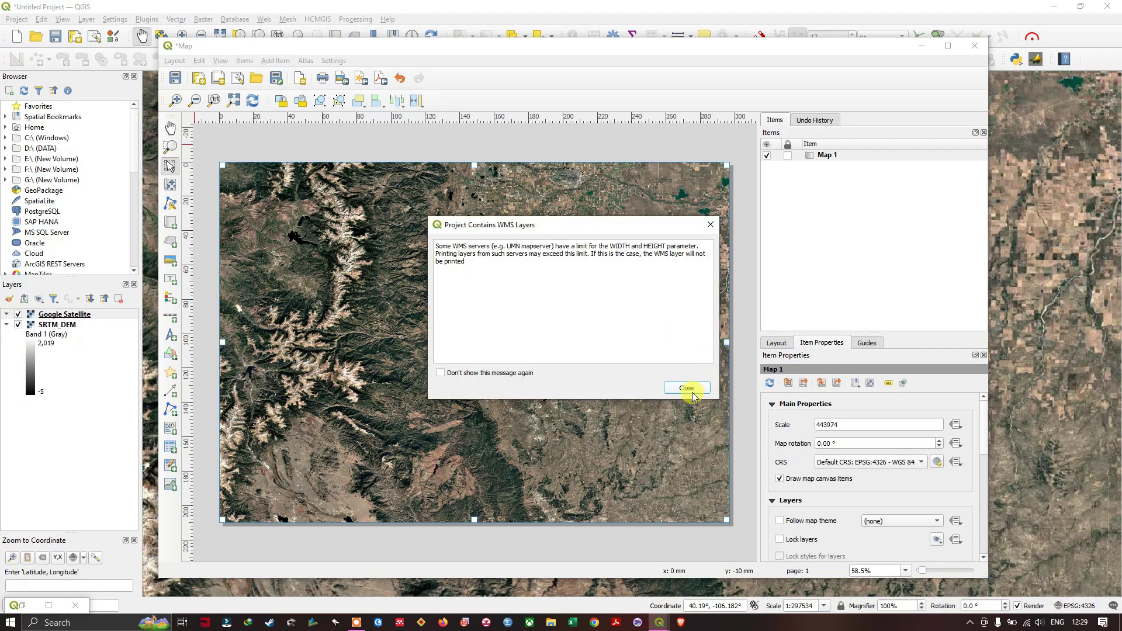
click(689, 391)
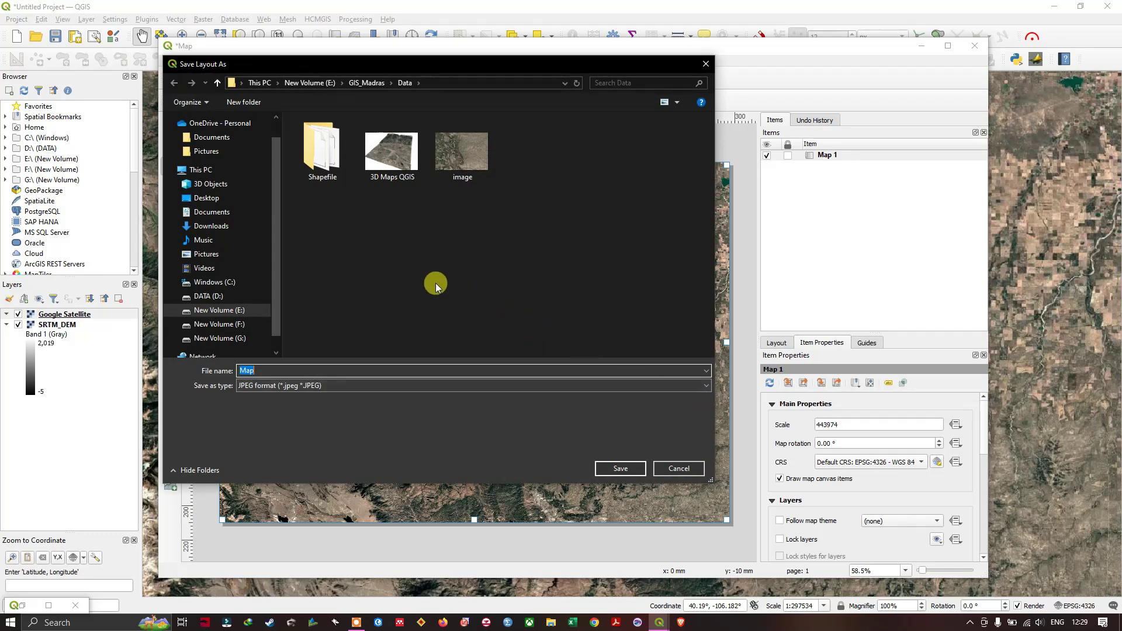
click(271, 386)
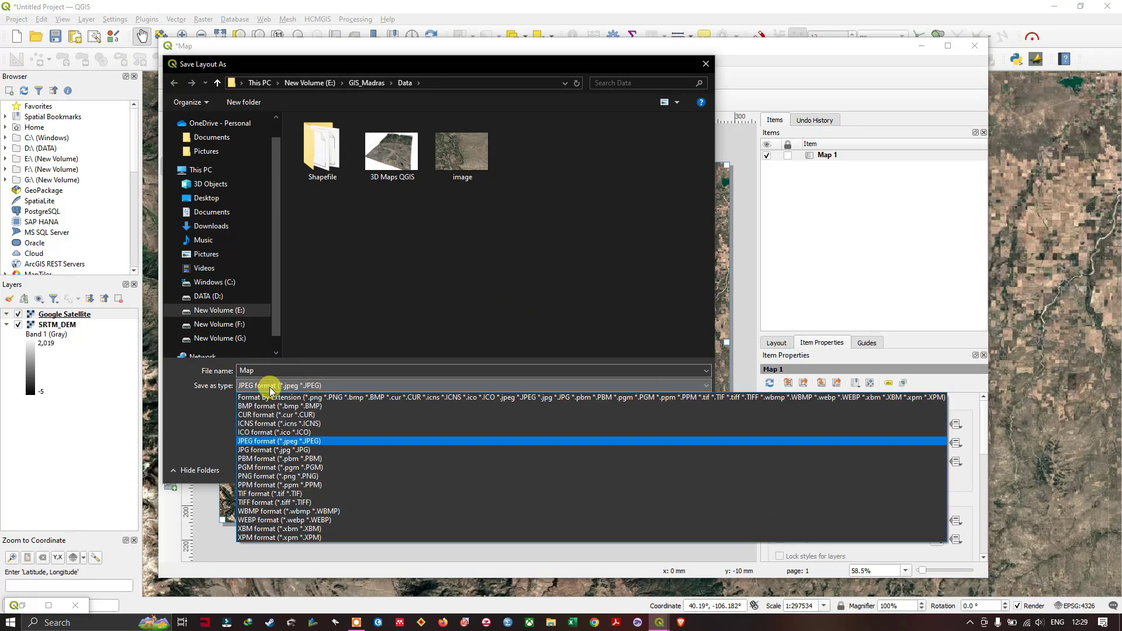
click(287, 493)
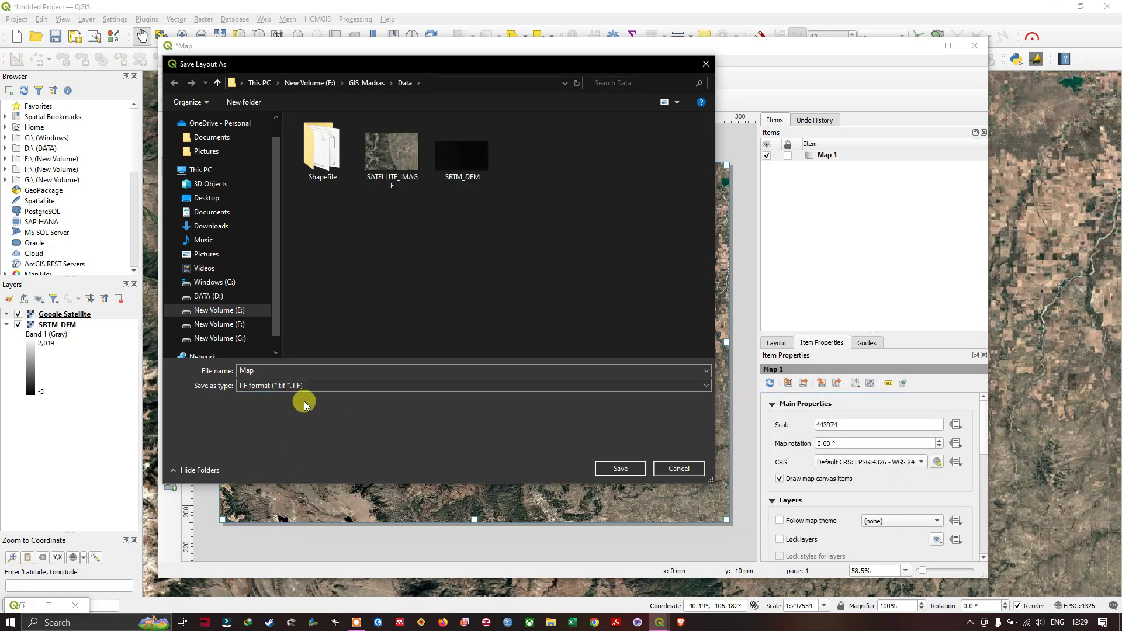
click(623, 469)
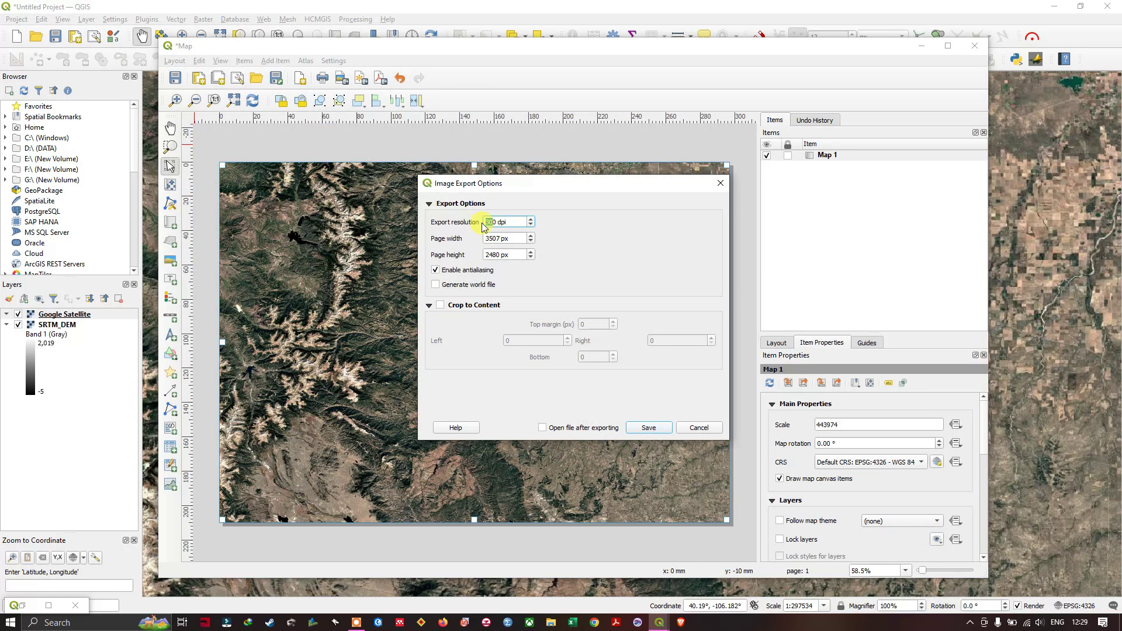
drag(482, 225, 510, 222)
text(60)
click(649, 428)
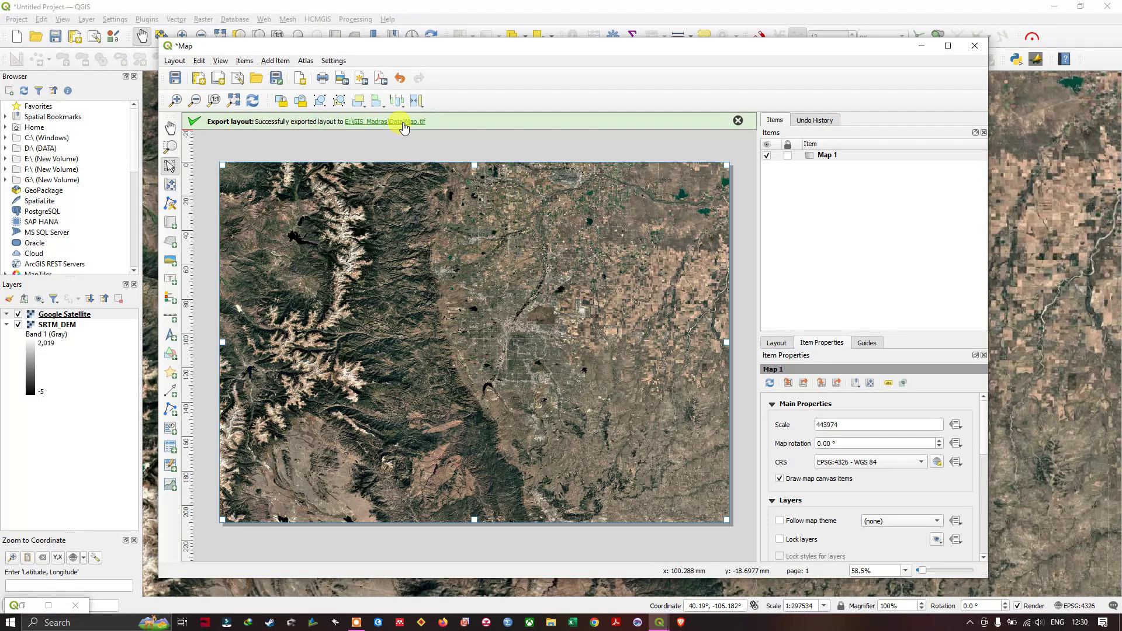
Open the exported image's folder, add the Map TIF to the project as a layer, and dismiss the folder and layout windows
click(403, 127)
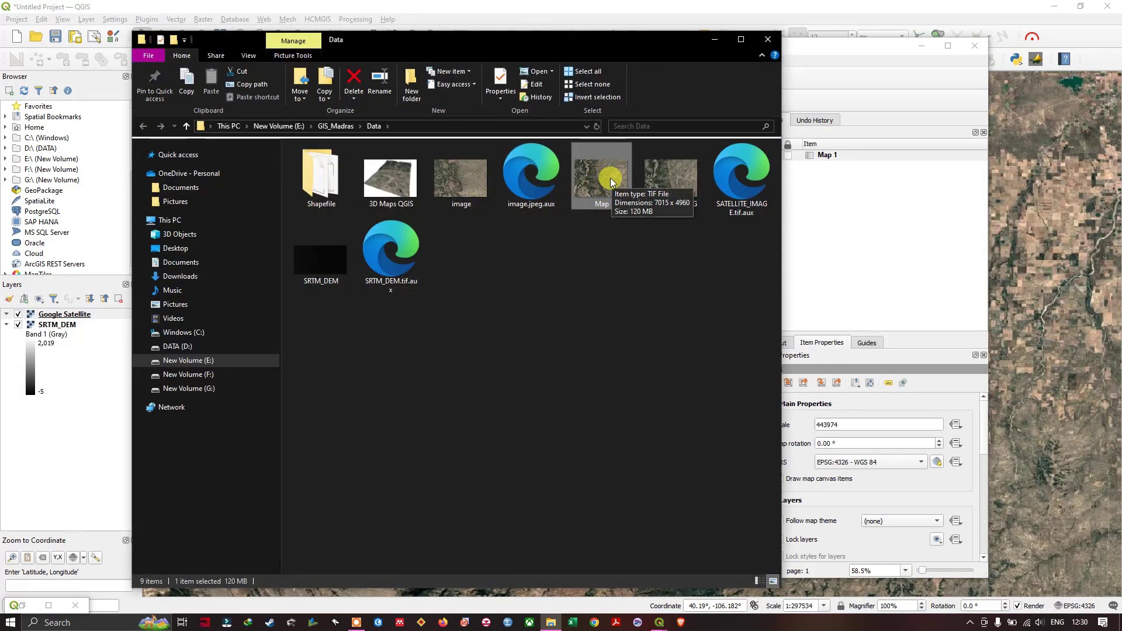
drag(597, 173, 1046, 337)
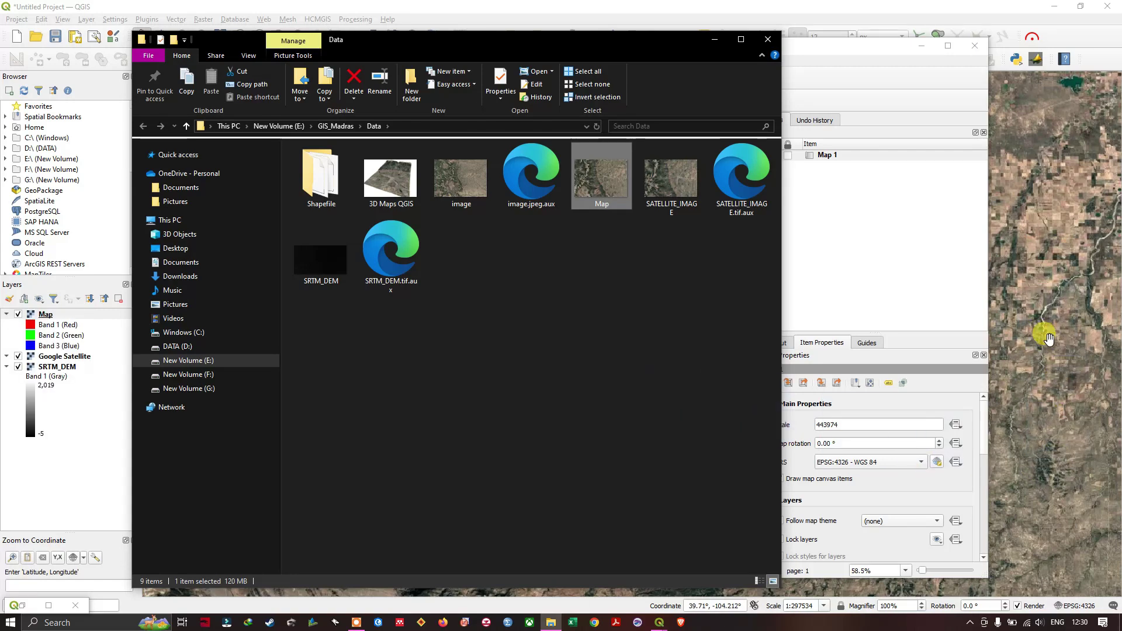
click(716, 37)
click(974, 45)
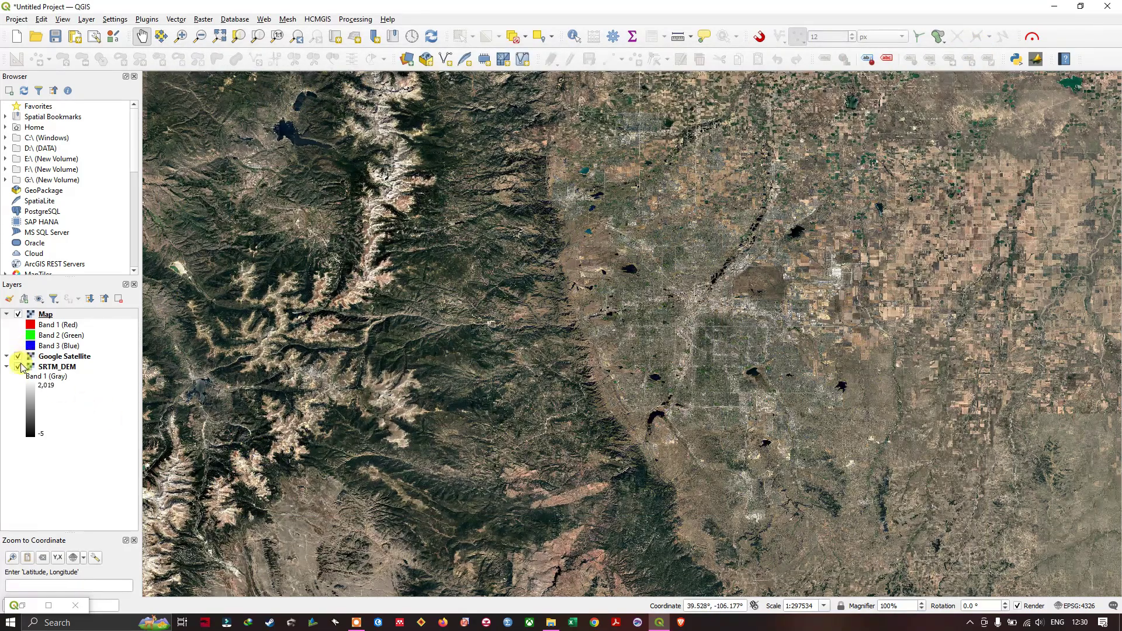
Hide the Google Satellite layer and remove it from the project
click(18, 356)
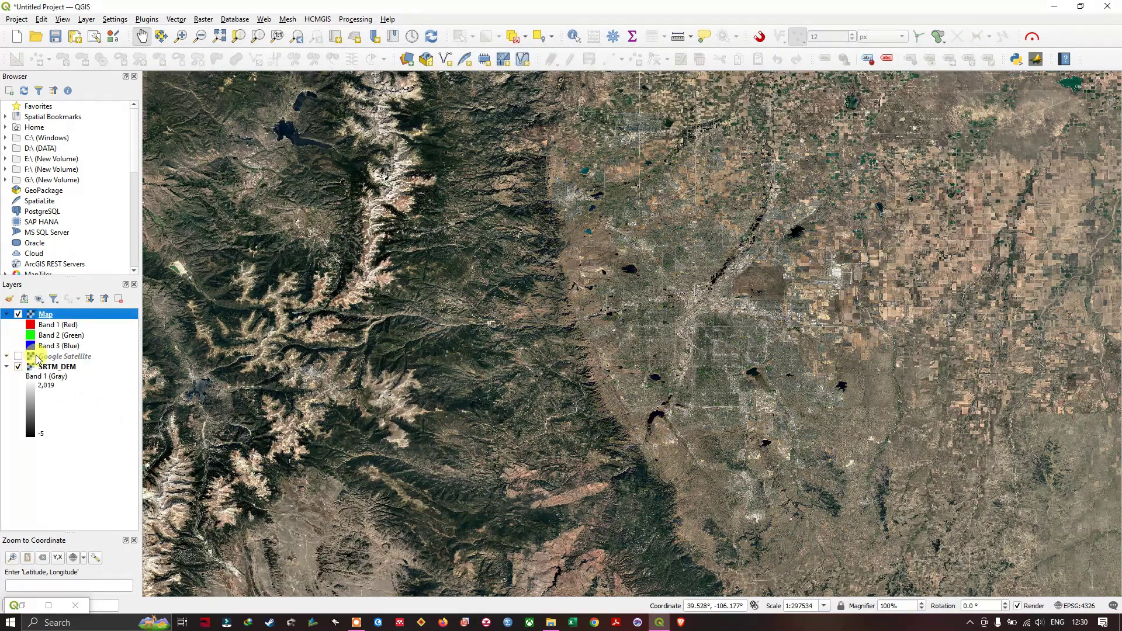
right_click(37, 356)
click(71, 469)
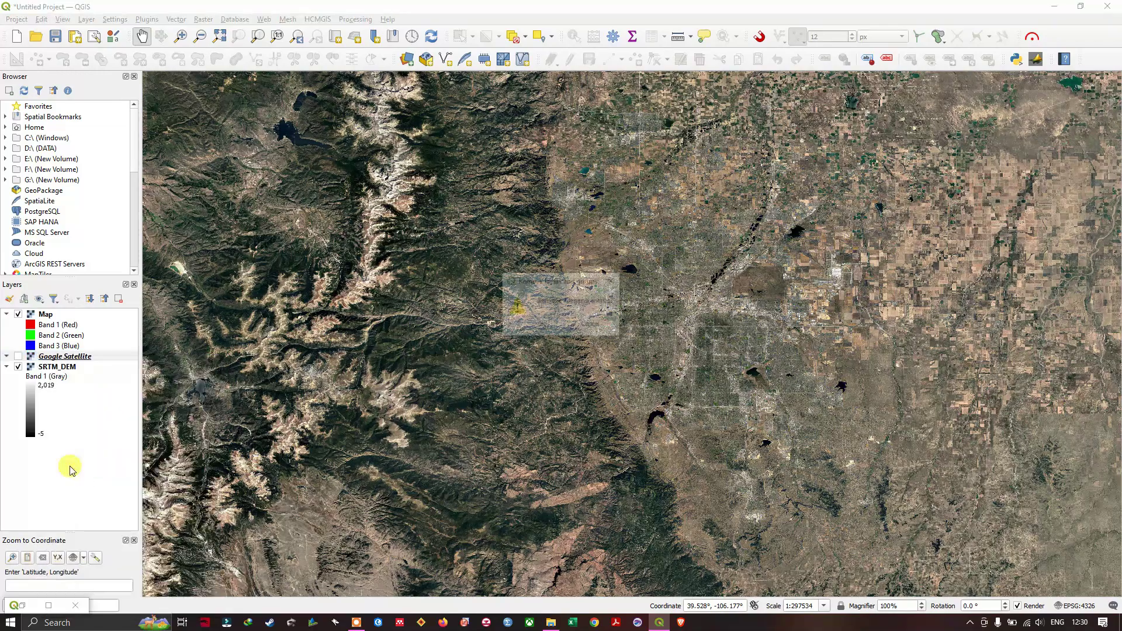
click(541, 325)
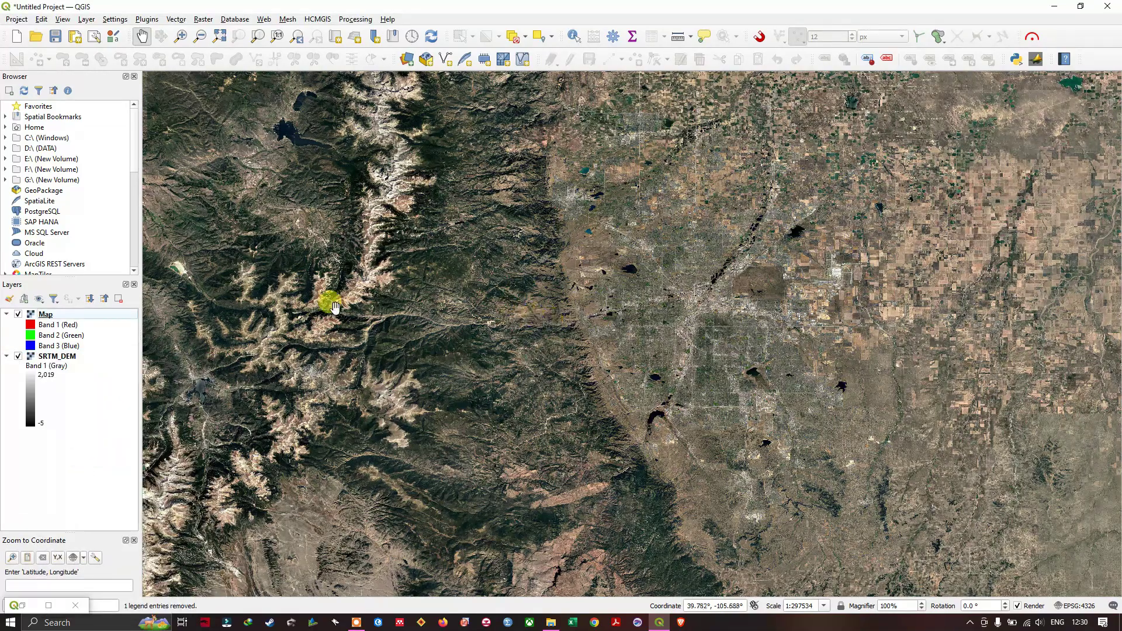
Examine the extent of the exported Map image and compare its coverage with the SRTM_DEM layer beneath it
scroll(526, 288, down, 1)
scroll(591, 290, up, 1)
scroll(590, 290, down, 1)
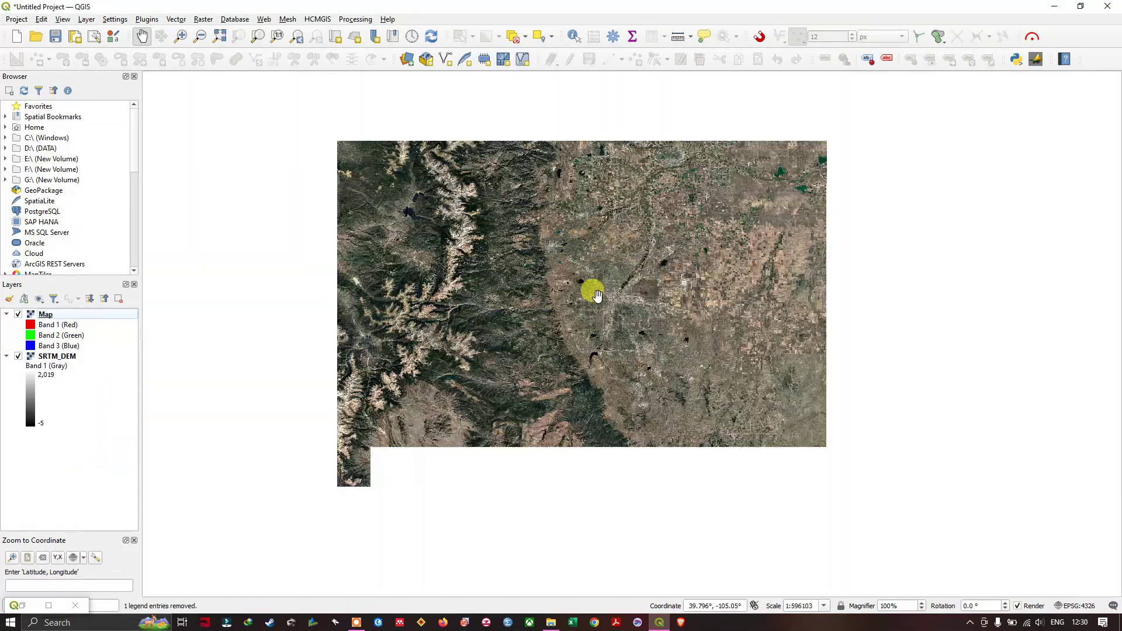
scroll(591, 290, up, 1)
scroll(595, 294, down, 1)
scroll(604, 287, up, 1)
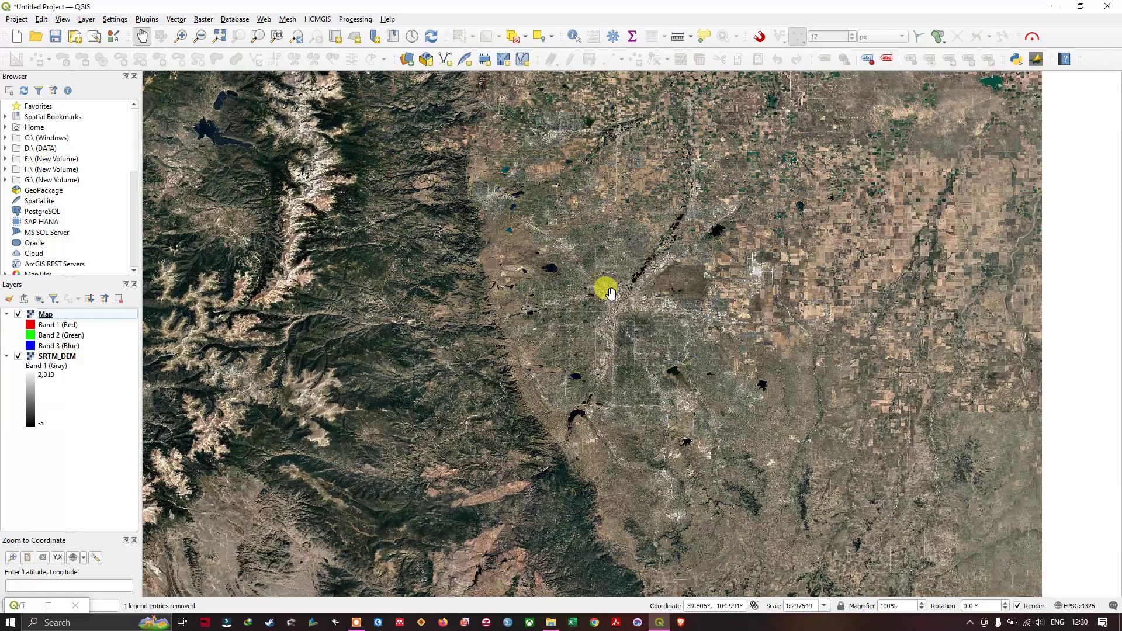
scroll(603, 287, down, 1)
scroll(549, 286, down, 1)
scroll(583, 269, up, 1)
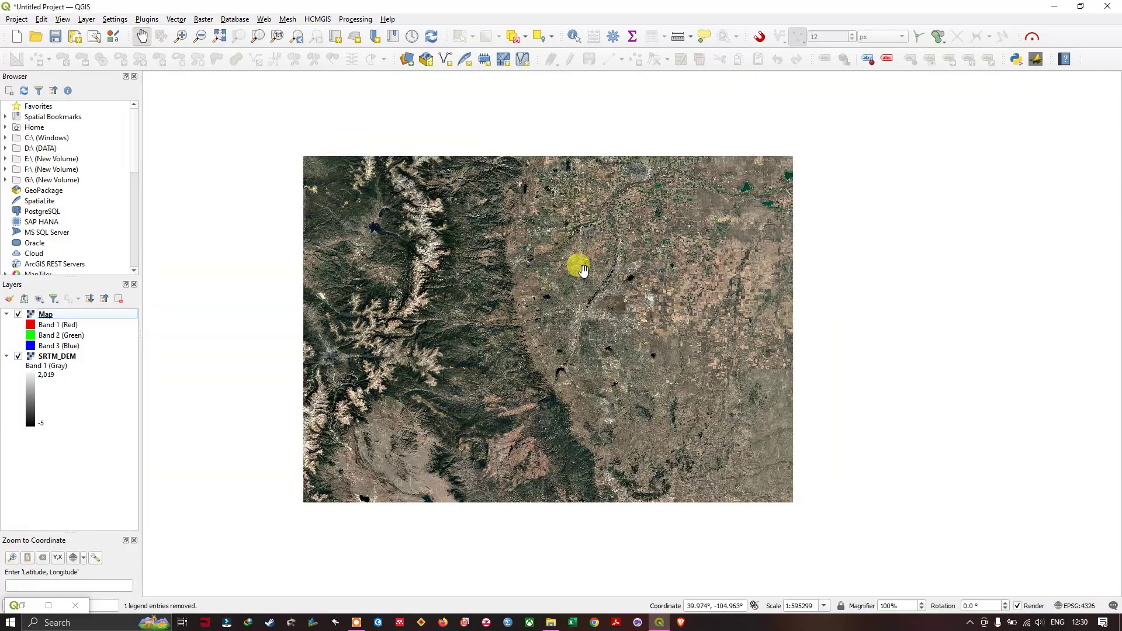
click(18, 314)
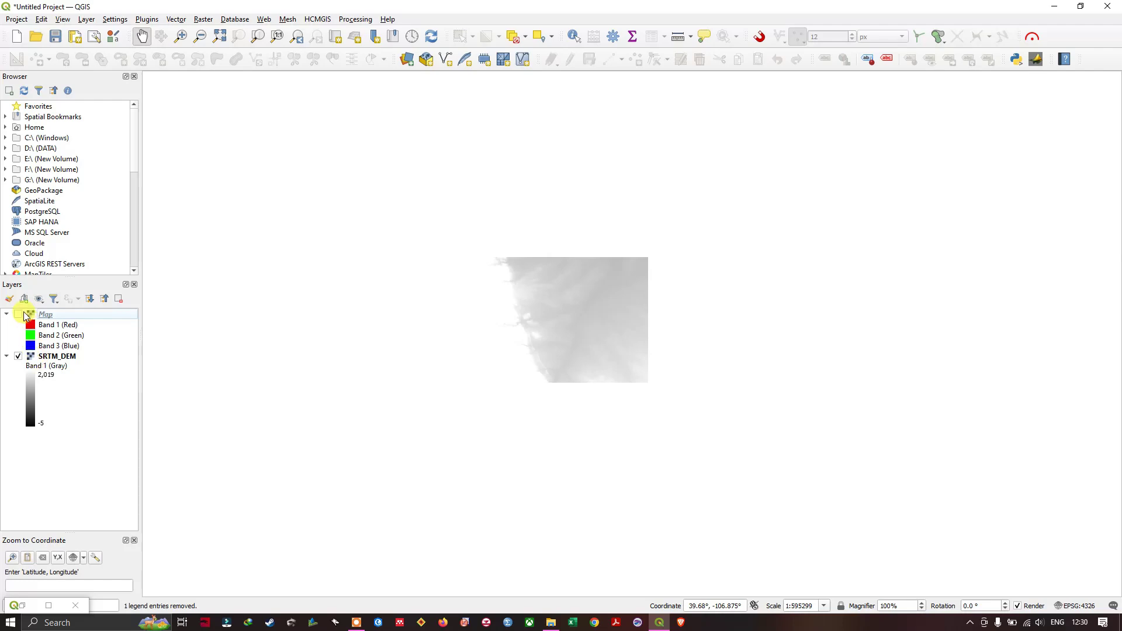
click(19, 316)
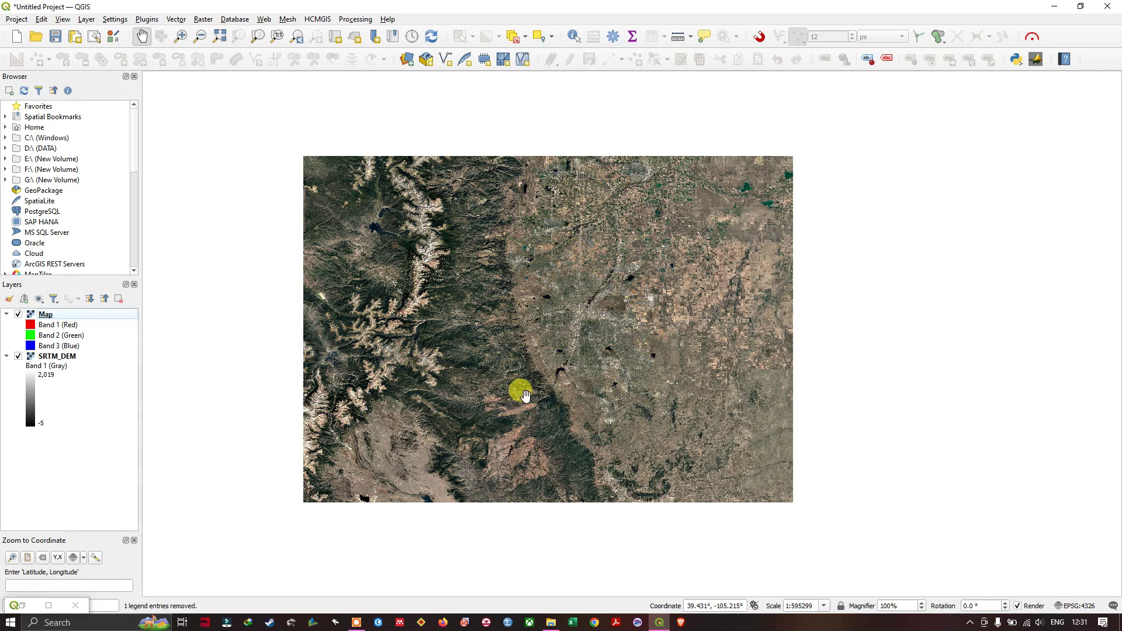
click(18, 314)
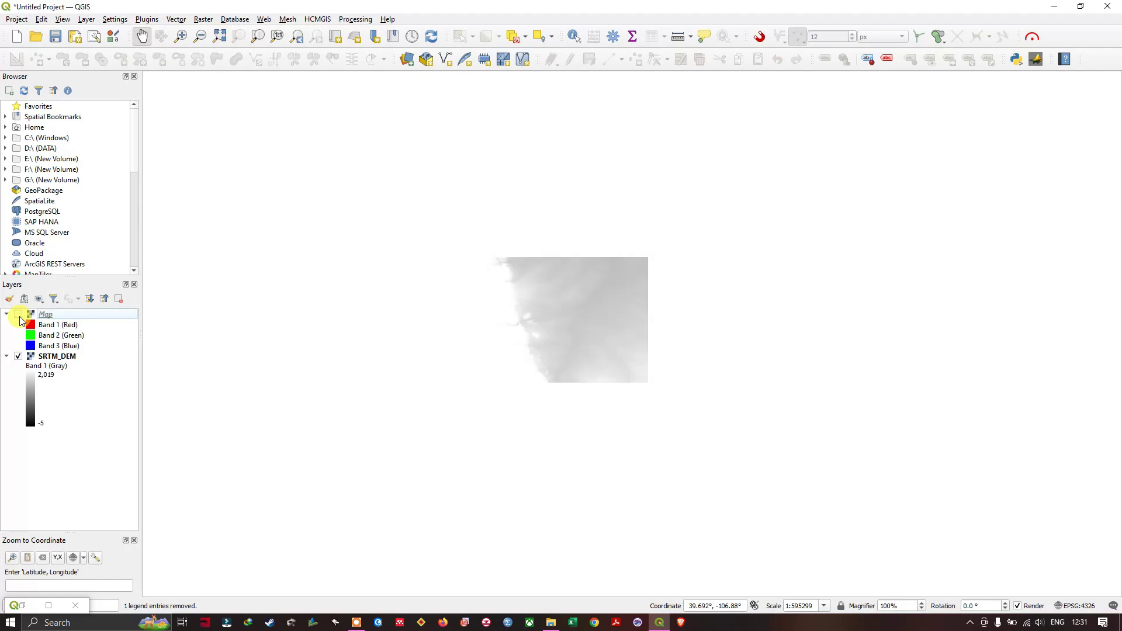
click(18, 314)
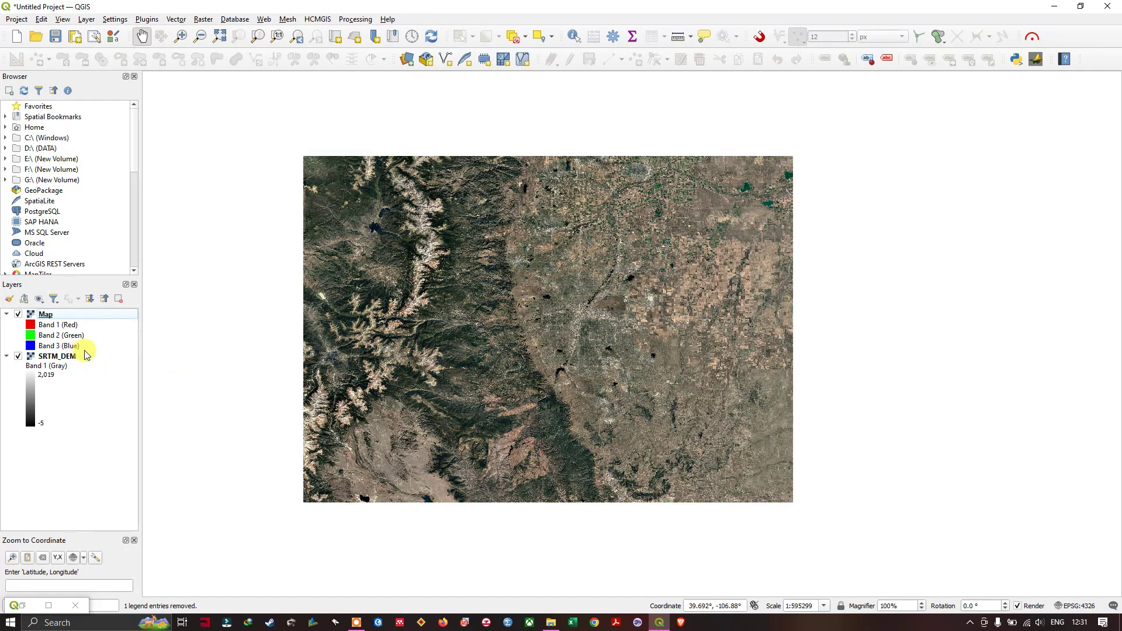
Open a new 3D map view of the project and maximize its window
click(354, 38)
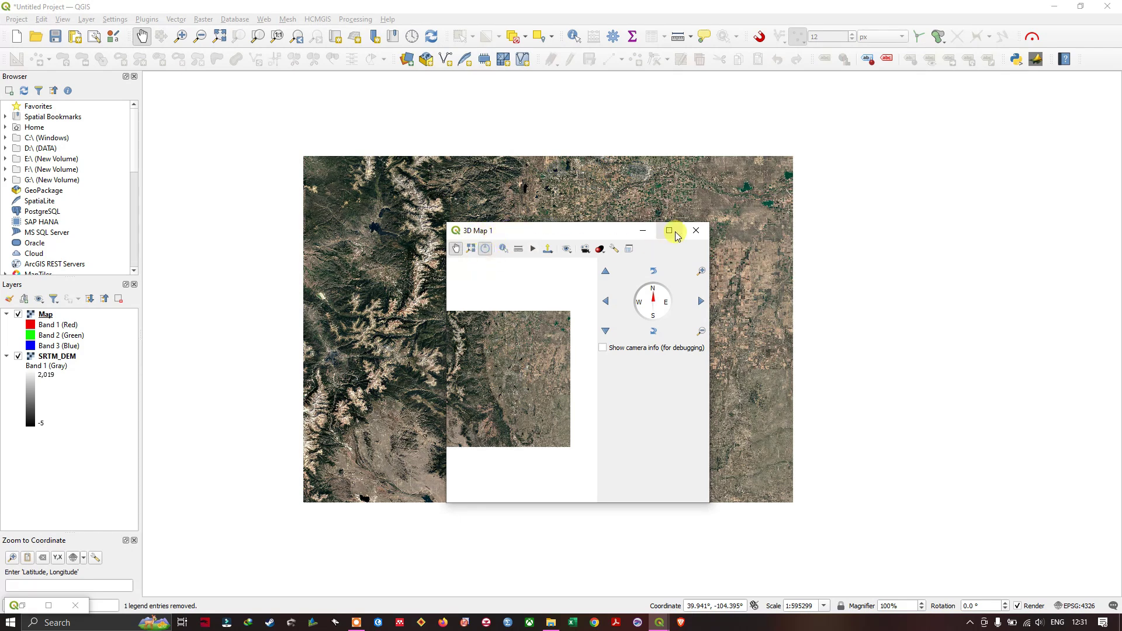
click(669, 230)
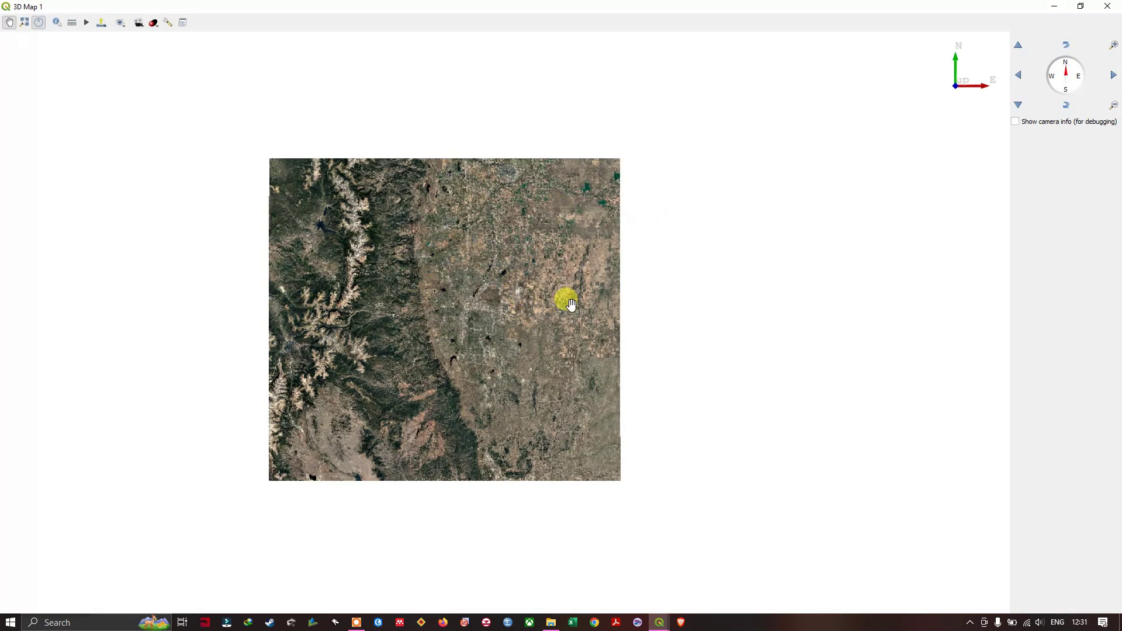
scroll(572, 297, down, 1)
scroll(412, 296, up, 1)
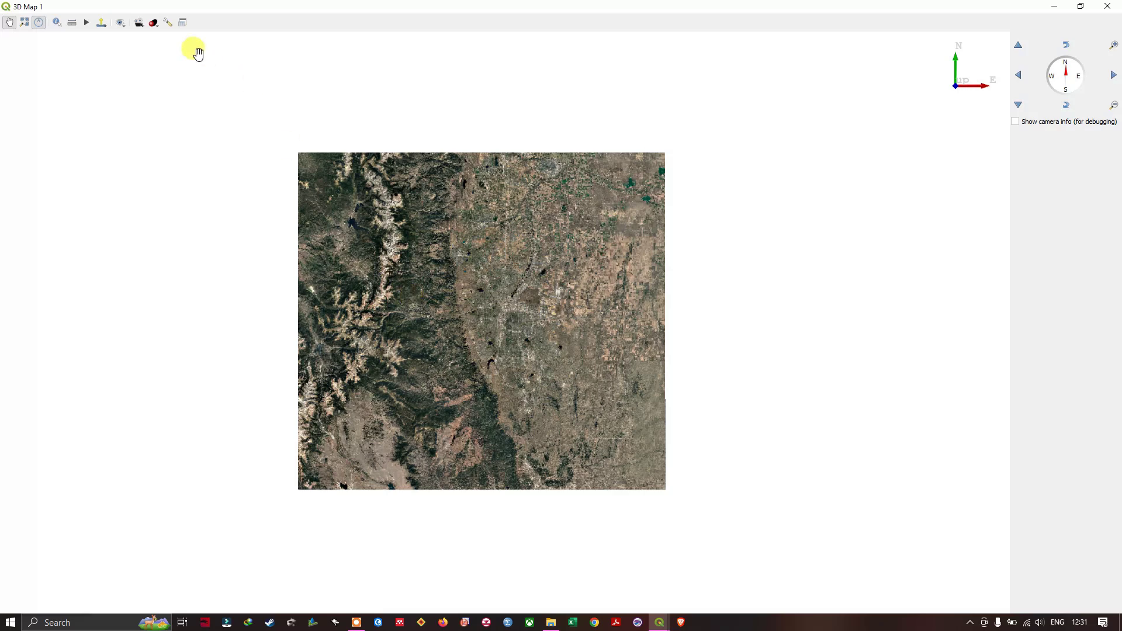
Configure the 3D terrain as DEM (Raster Layer) with SRTM_DEM as elevation and a vertical scale of 4.00
click(168, 24)
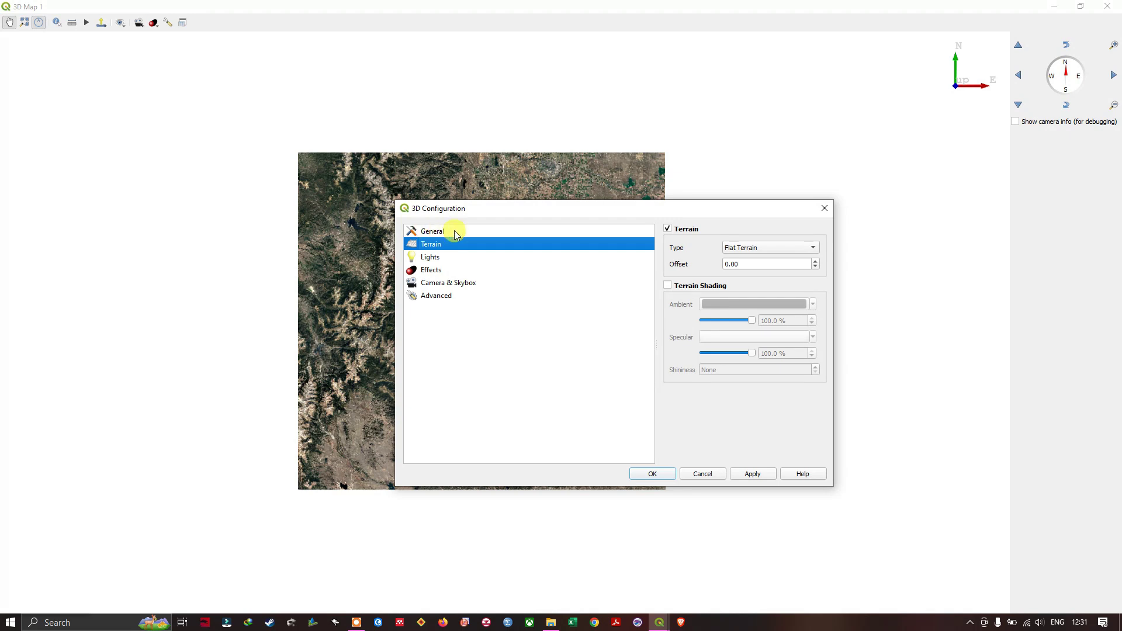
click(759, 248)
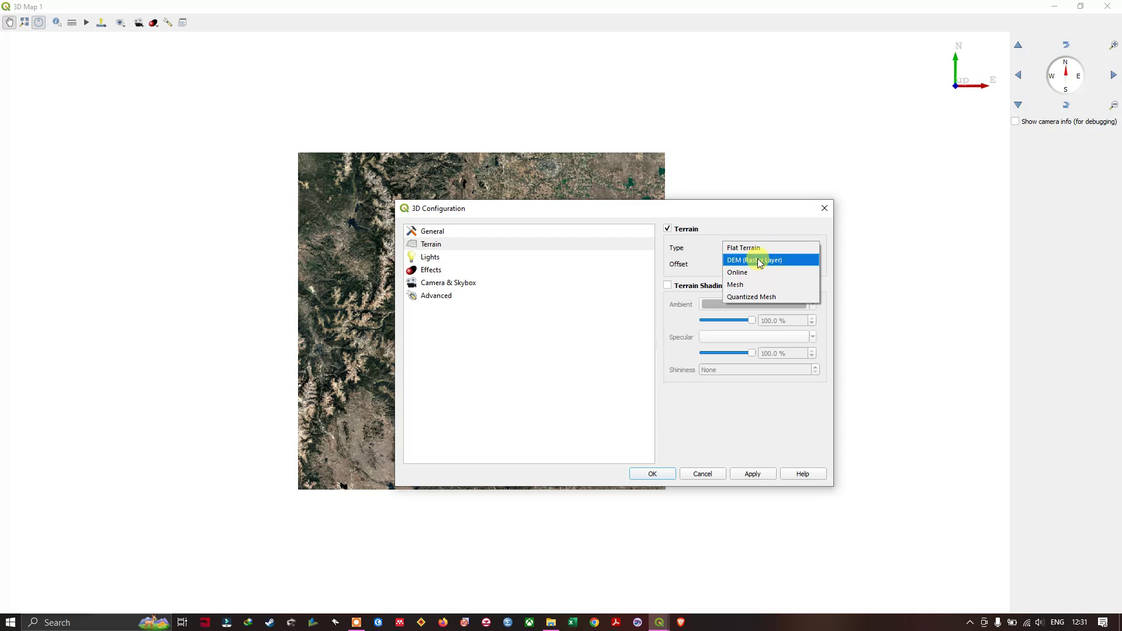
click(759, 260)
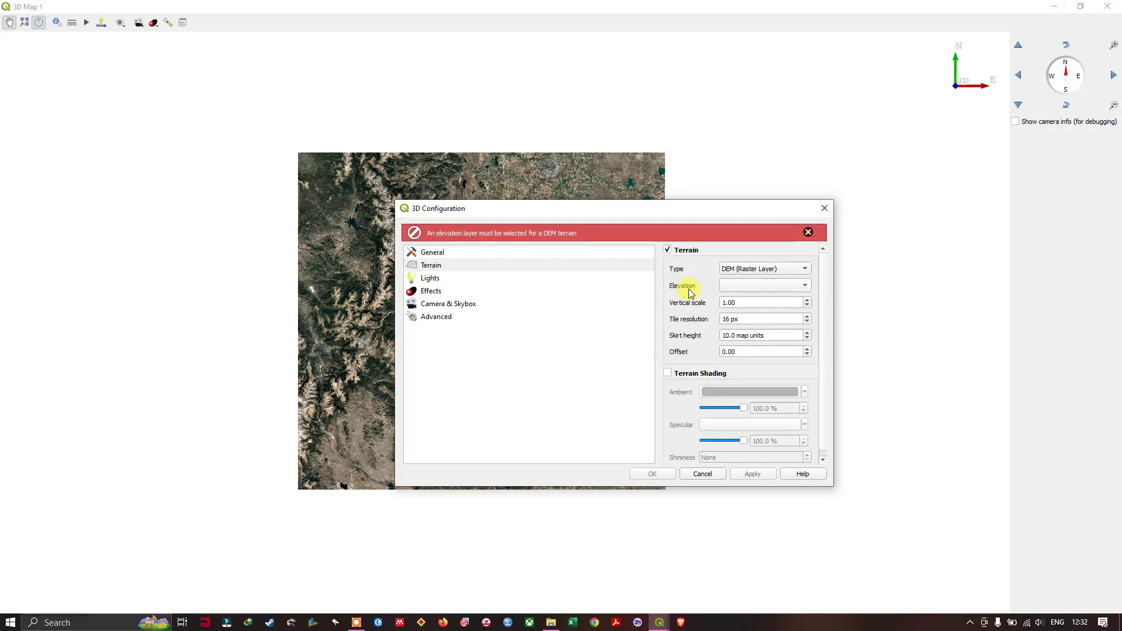
click(737, 291)
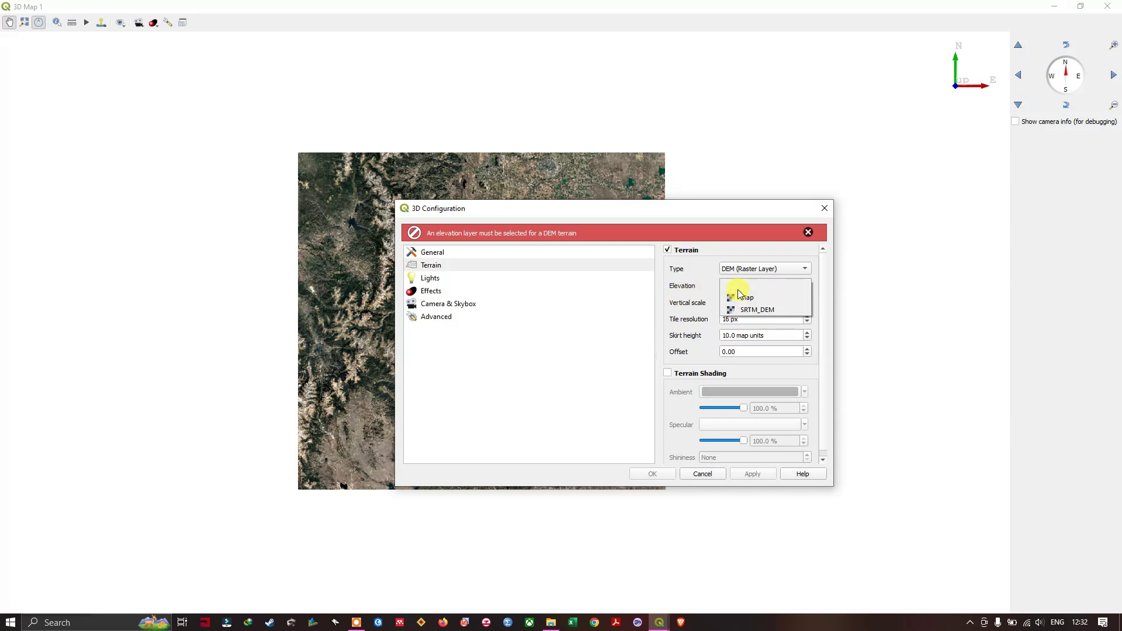
click(760, 310)
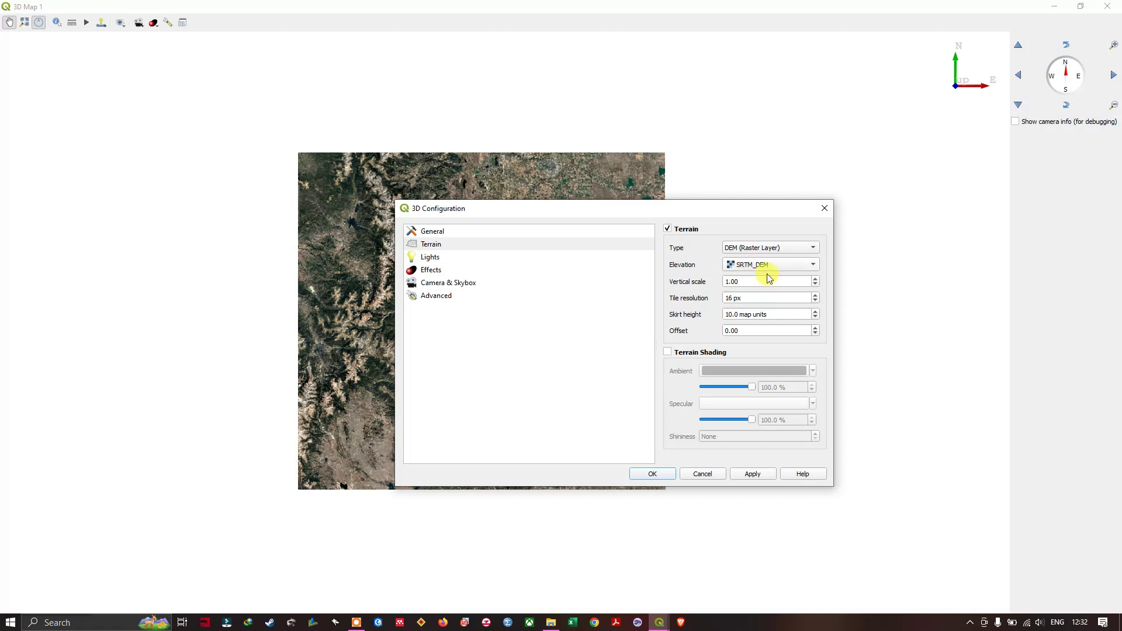
click(731, 284)
text(4)
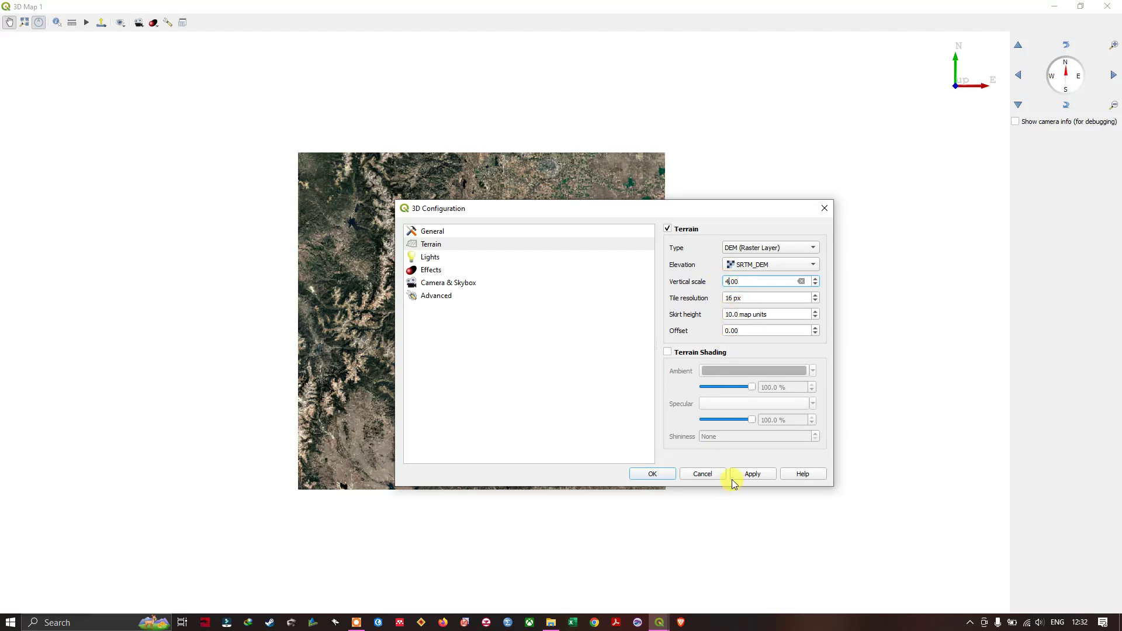
click(752, 475)
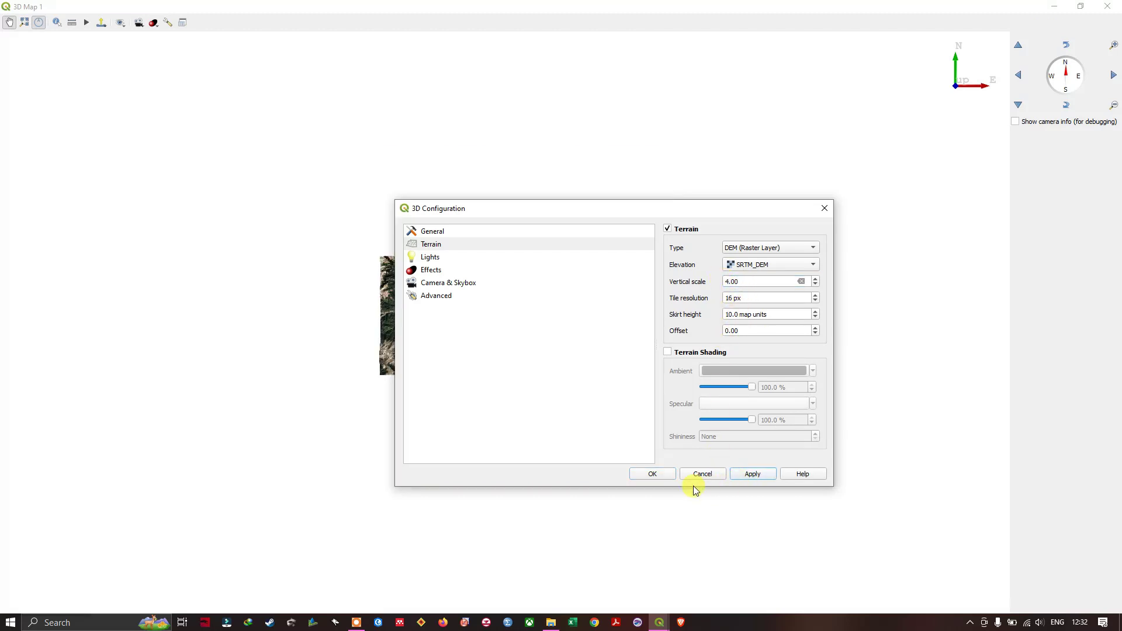
click(653, 474)
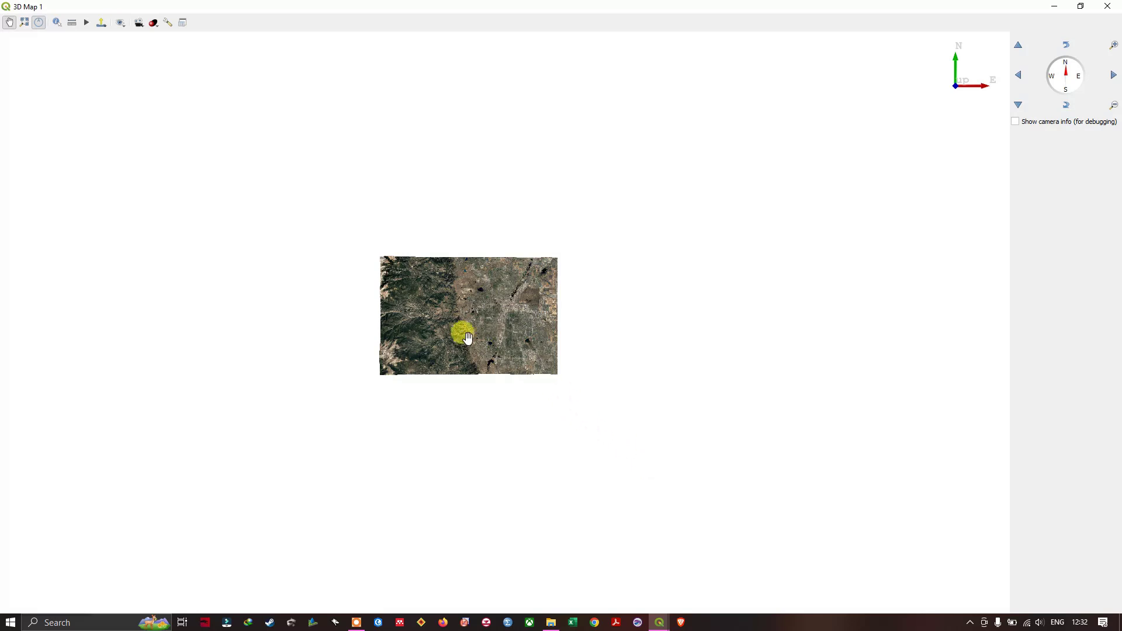
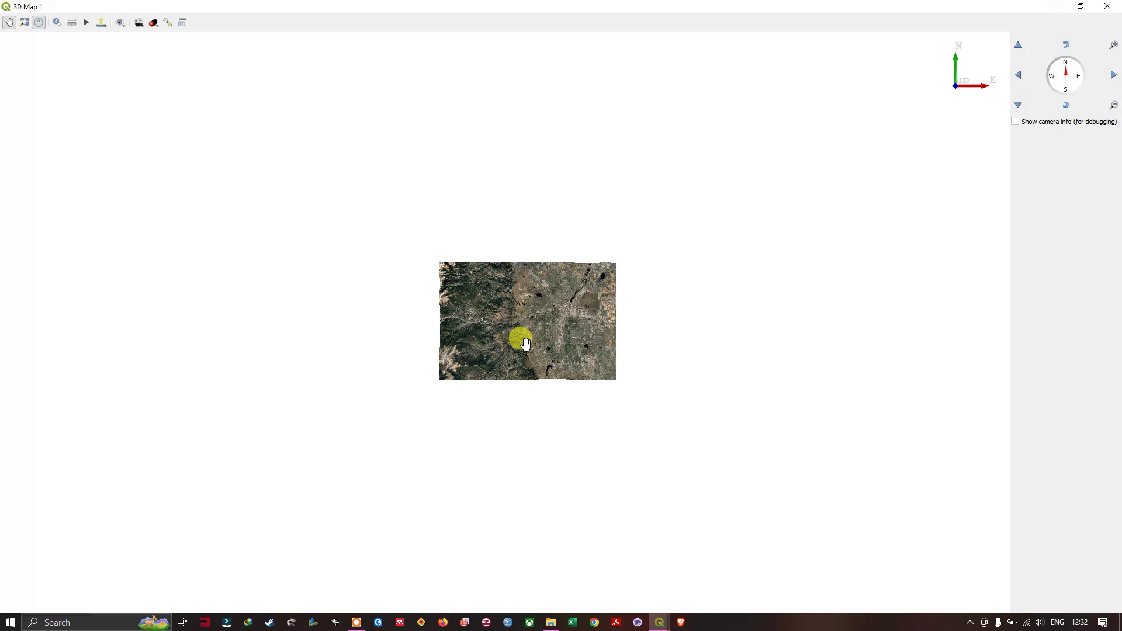
Examine the 3D terrain from a tilted angle, checking the mountain relief and the surface for gaps
mouse_move(528, 337)
mouse_down()
mouse_move(529, 278)
mouse_move(542, 321)
mouse_move(531, 310)
mouse_move(531, 558)
mouse_move(534, 380)
mouse_move(535, 462)
mouse_move(551, 366)
mouse_move(545, 156)
mouse_move(546, 328)
mouse_move(401, 341)
mouse_move(538, 351)
mouse_up()
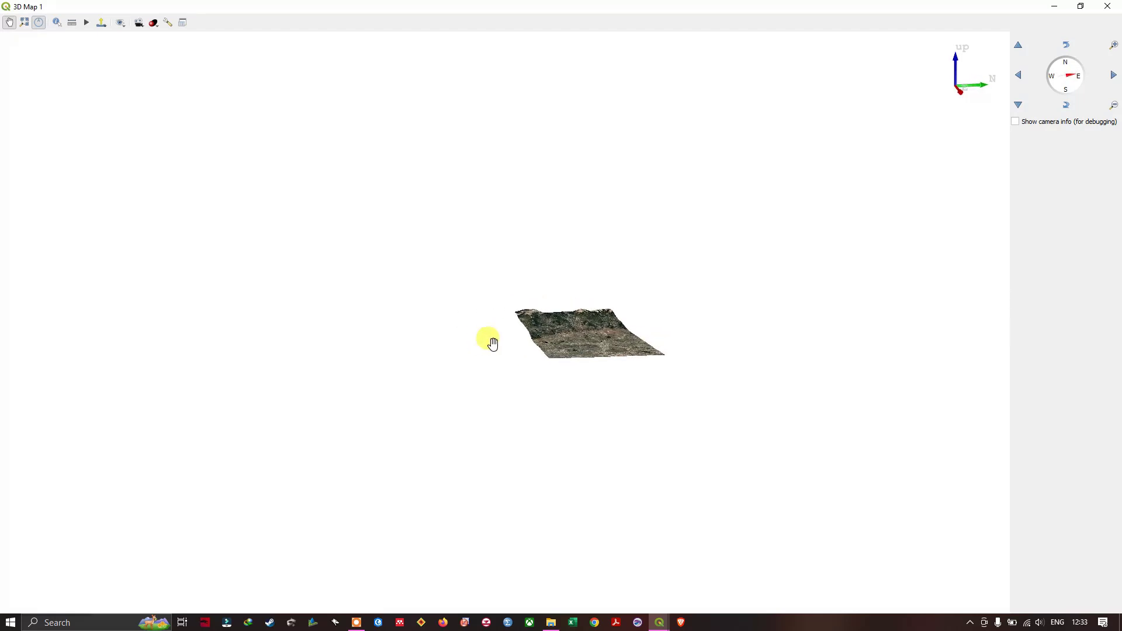
scroll(596, 320, up, 2)
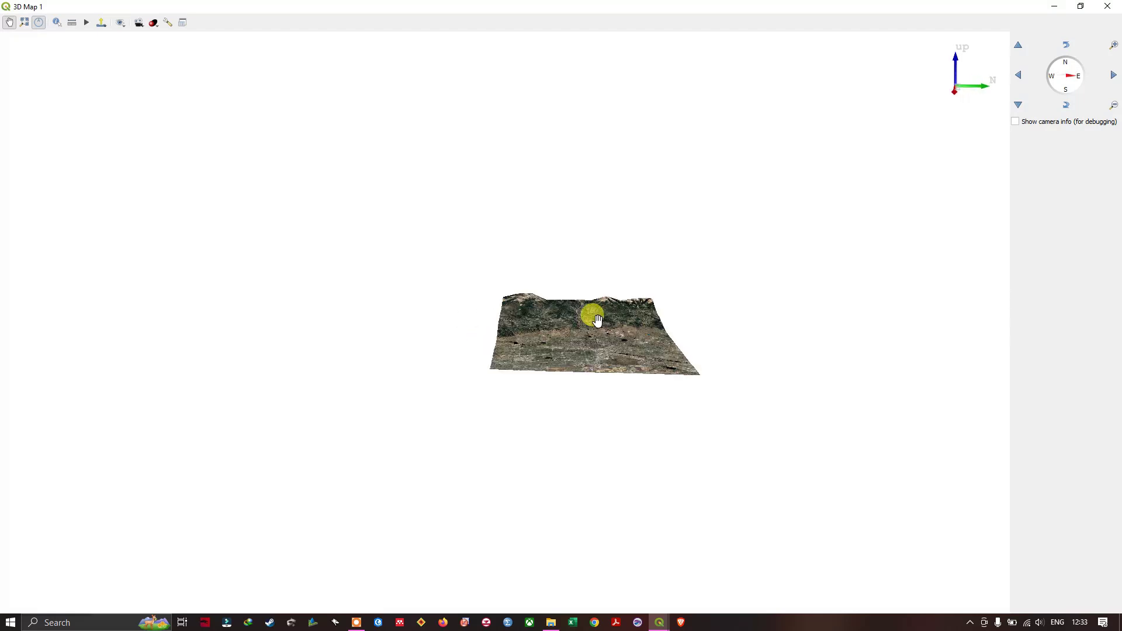
scroll(592, 320, up, 4)
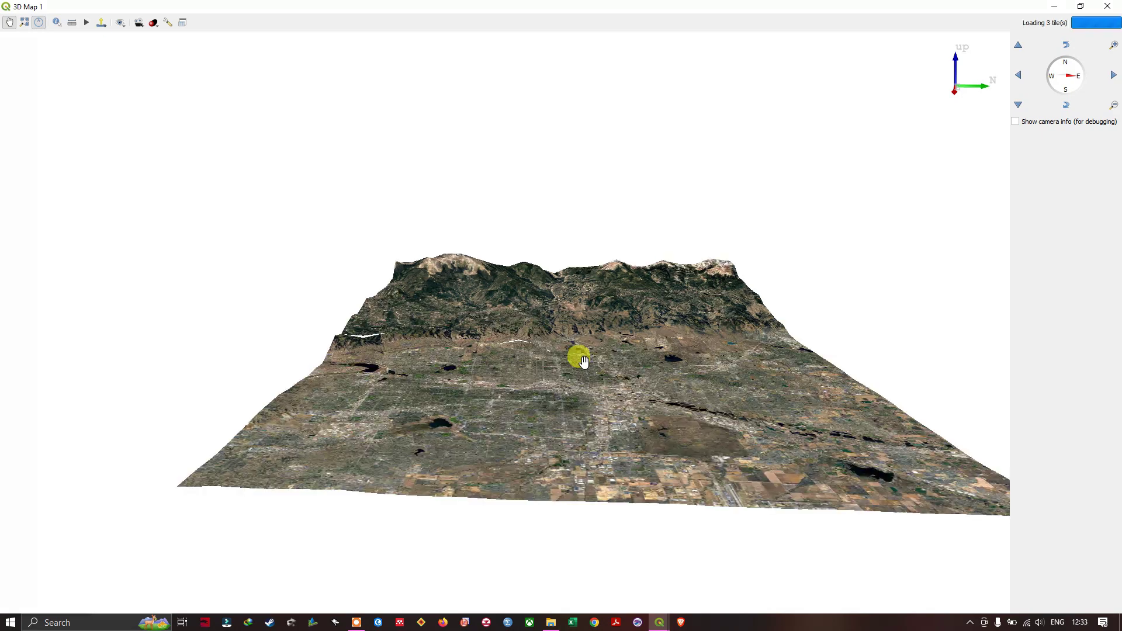
scroll(624, 331, up, 2)
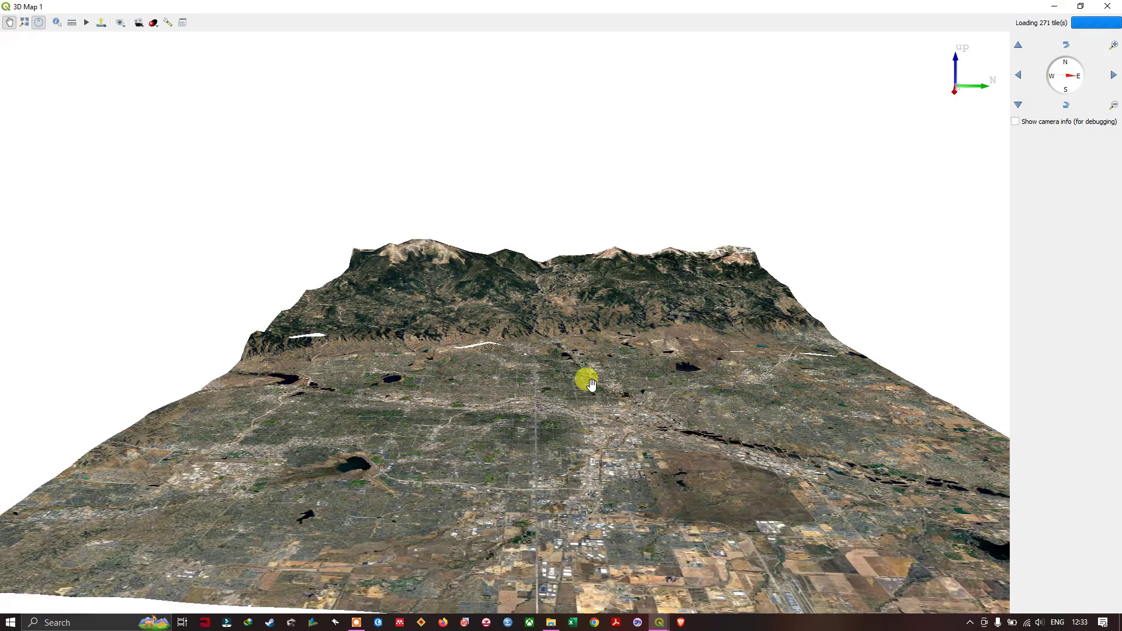
scroll(592, 379, down, 3)
scroll(581, 345, down, 2)
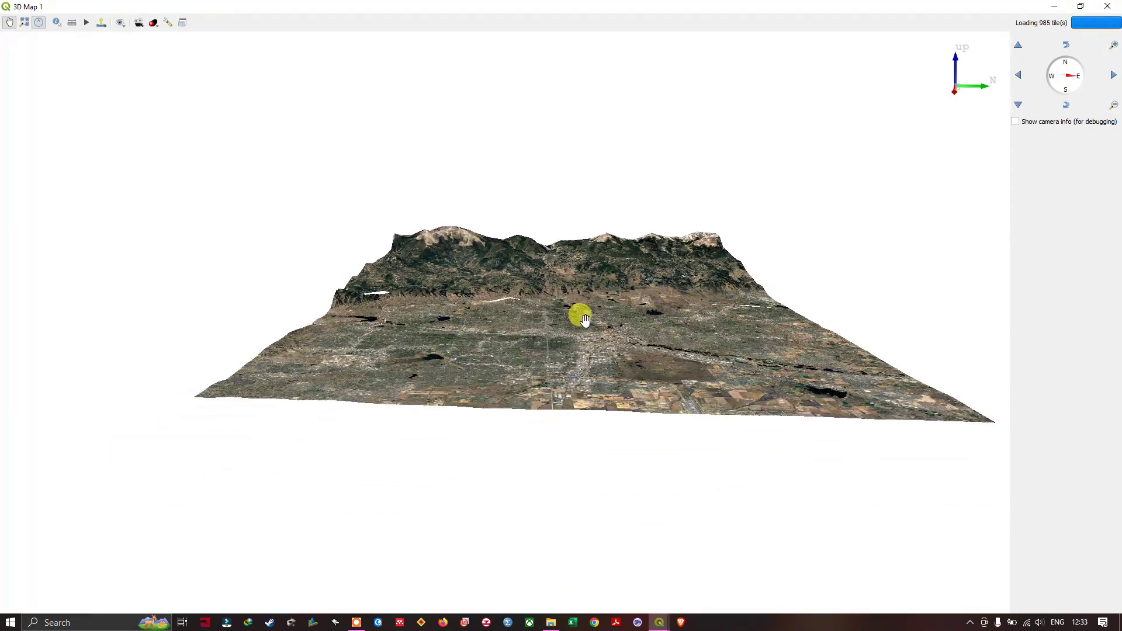
scroll(591, 348, up, 2)
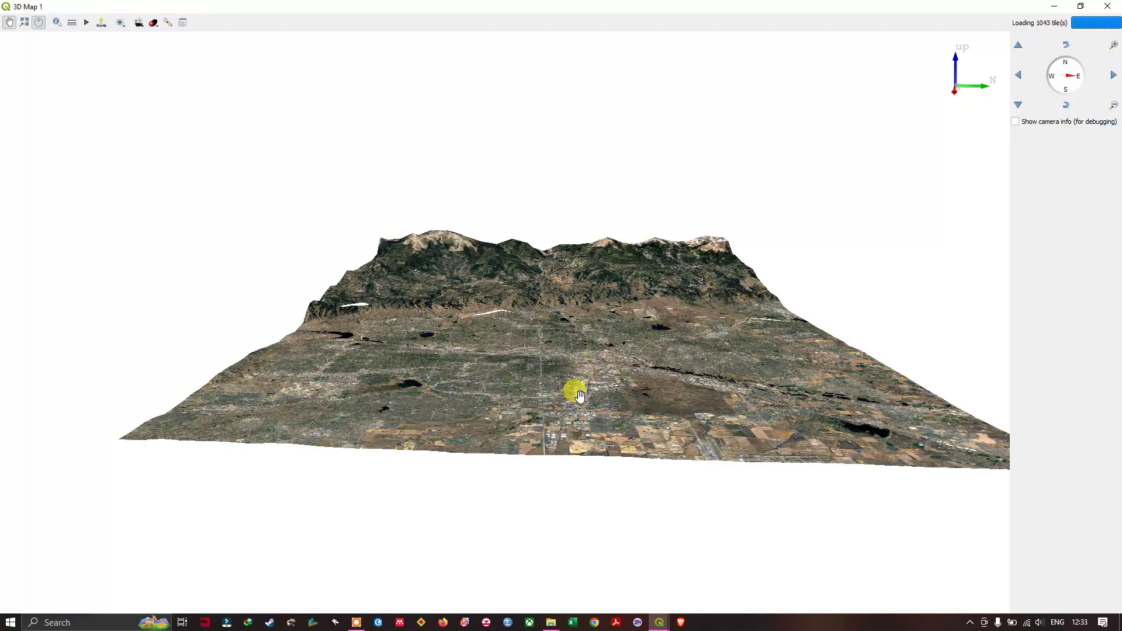
scroll(574, 389, down, 3)
middle_drag(595, 320, 596, 184)
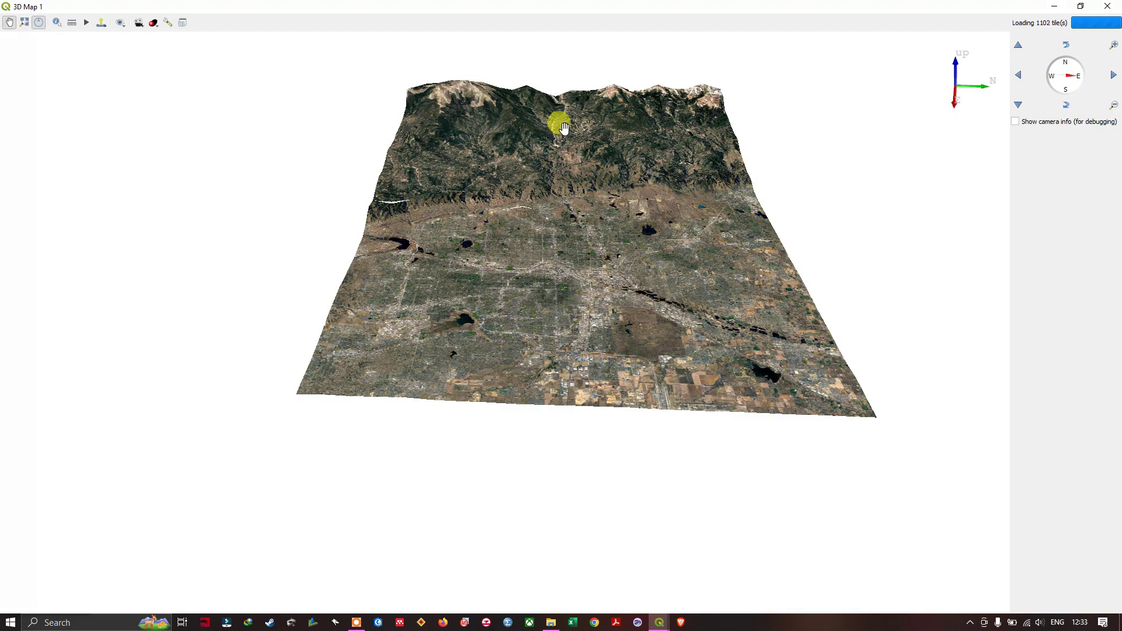
scroll(555, 117, up, 5)
drag(745, 282, 722, 282)
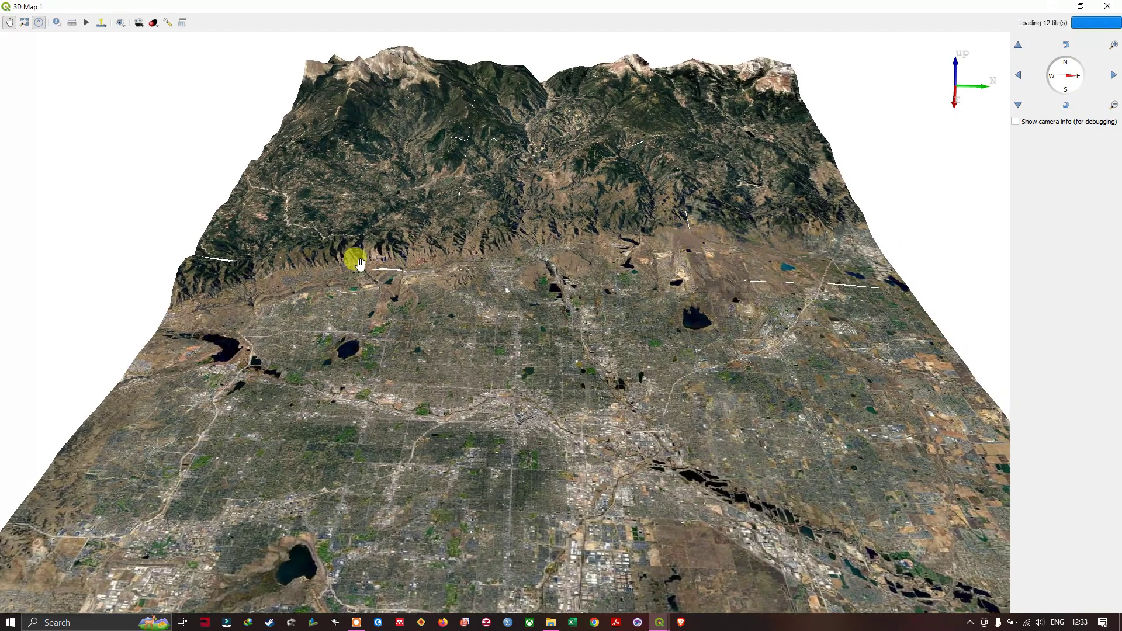
scroll(357, 260, up, 2)
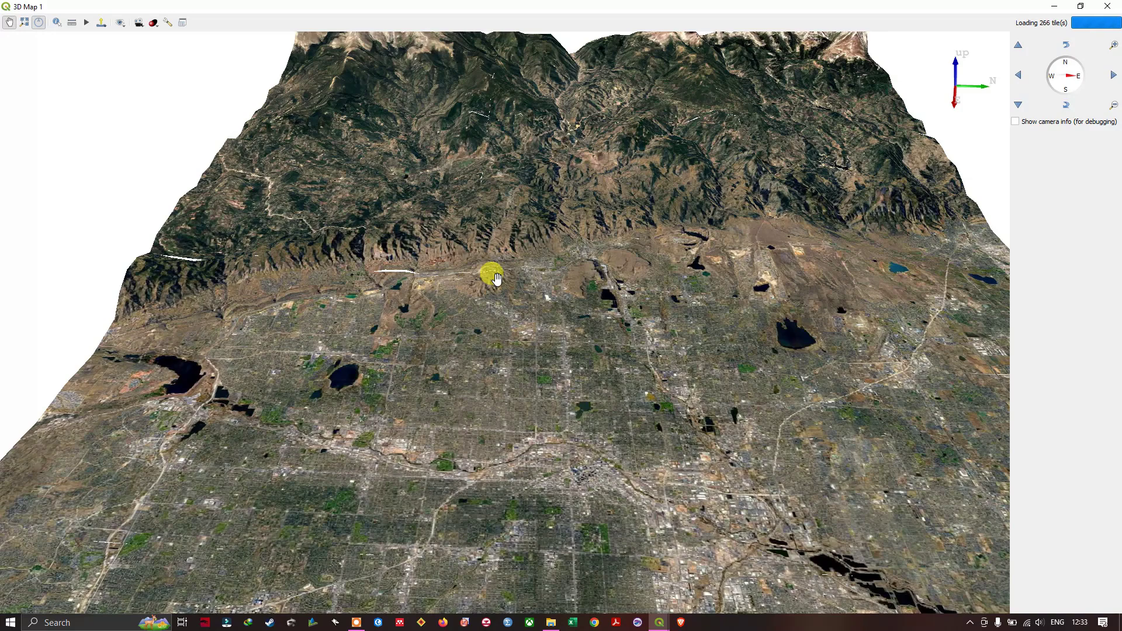
scroll(495, 274, down, 4)
scroll(494, 278, down, 2)
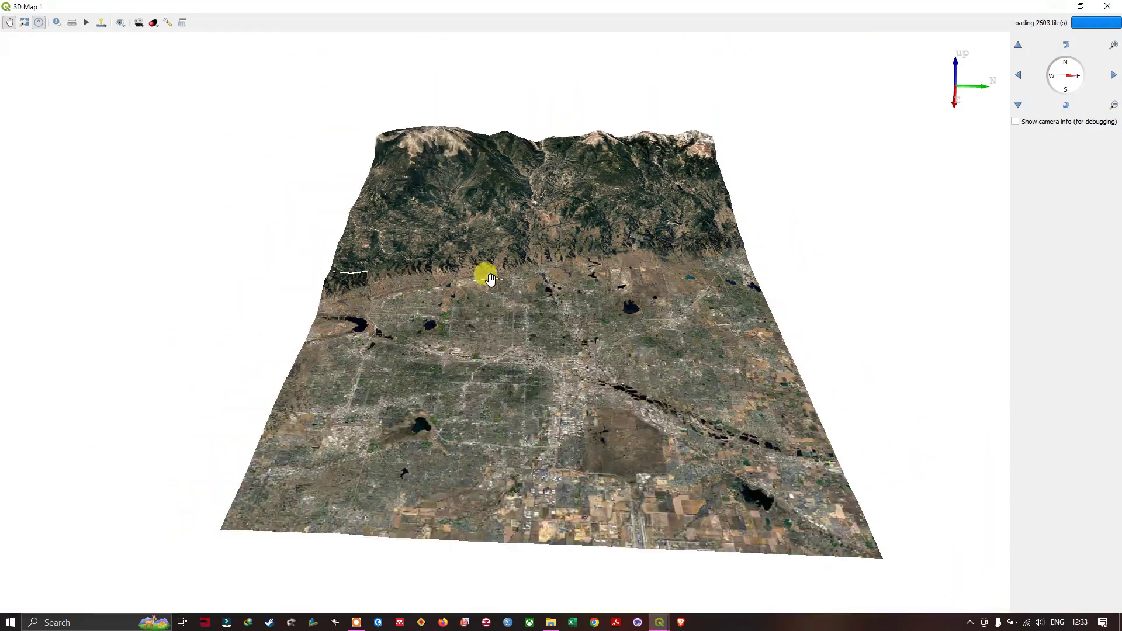
Set the terrain's skirt height to 150.0 map units and apply it to the 3D map
click(167, 23)
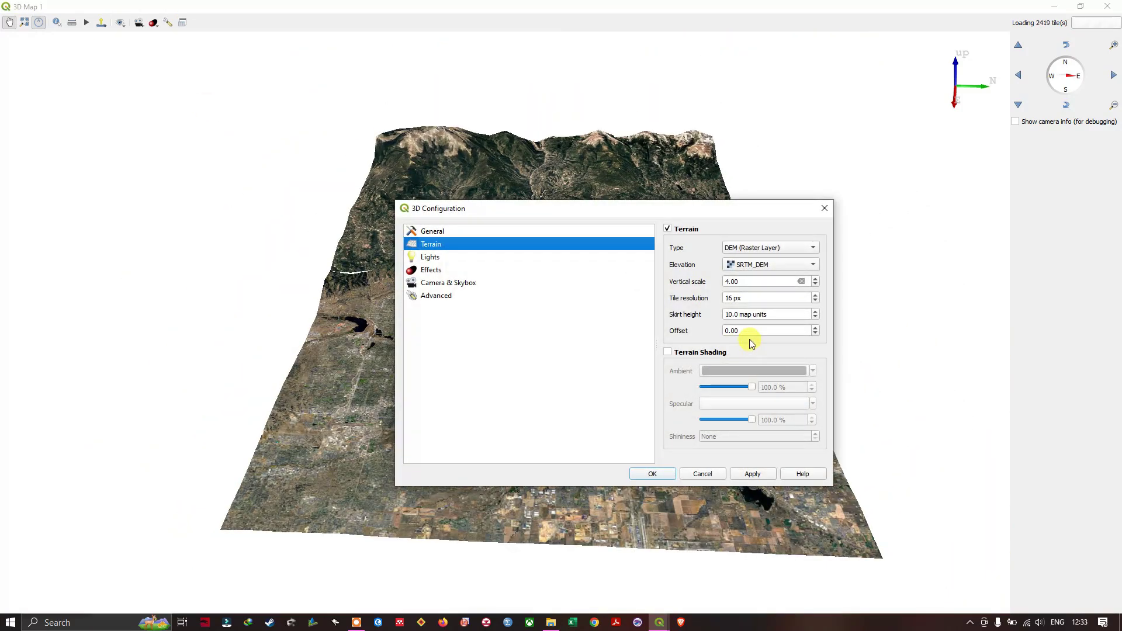
click(731, 315)
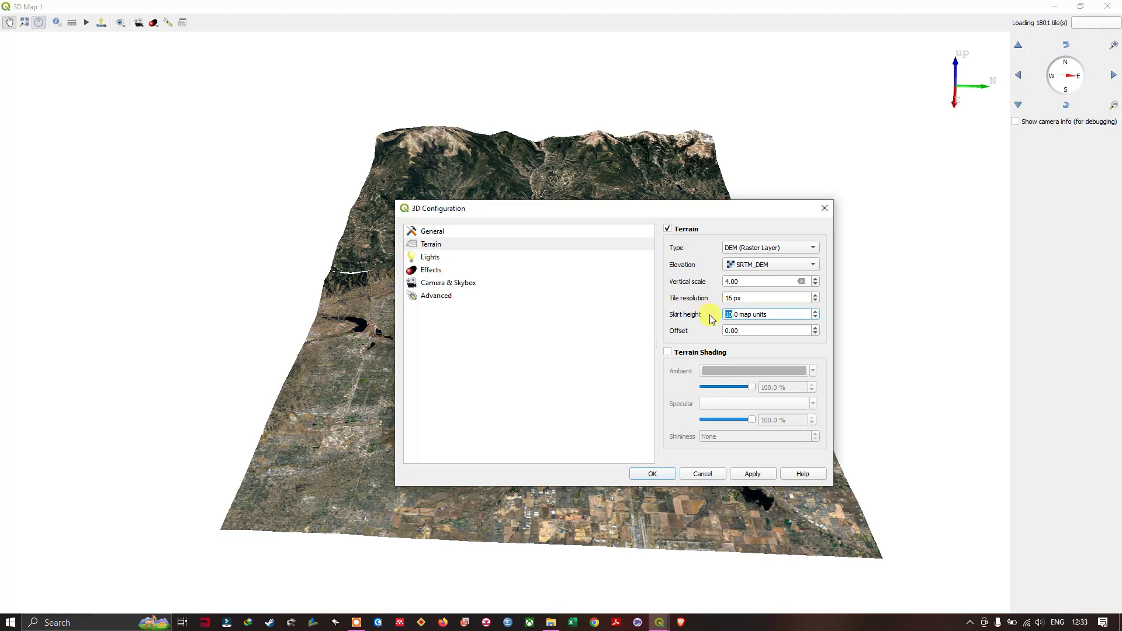
click(760, 472)
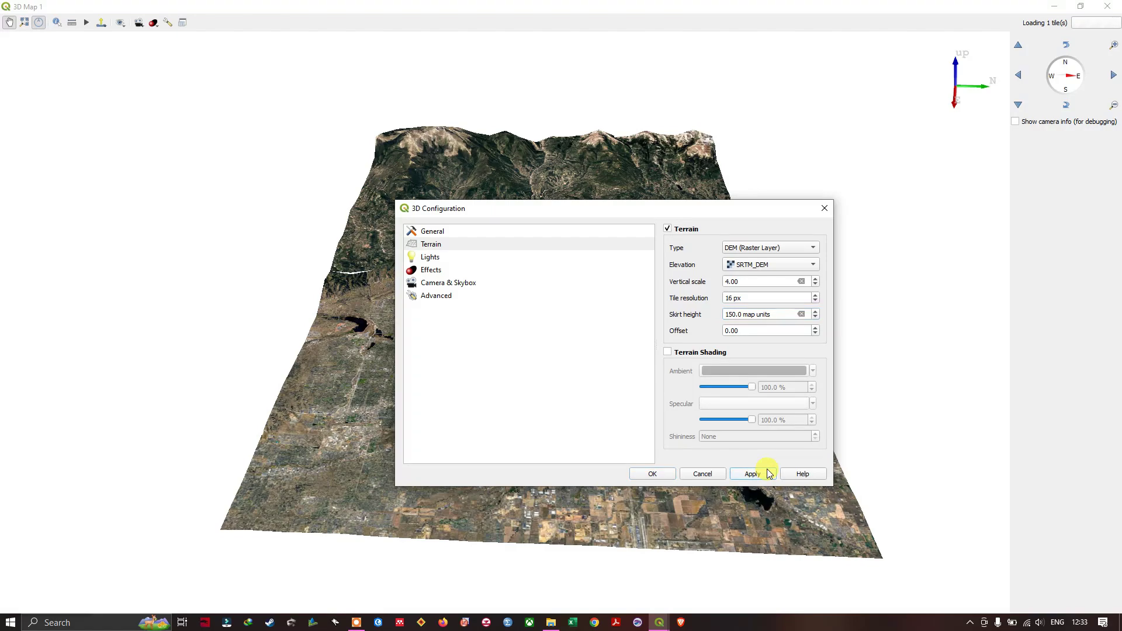
Accept the 3D configuration and examine the terrain for surface gaps, from the mountain front to the full extent
click(664, 472)
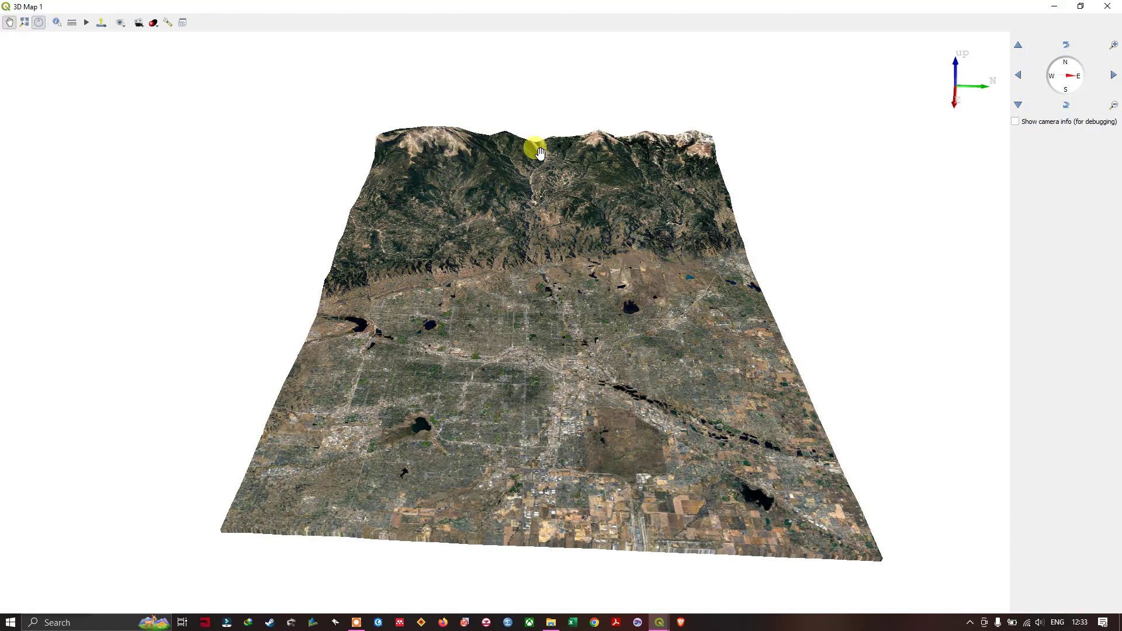
scroll(521, 166, up, 5)
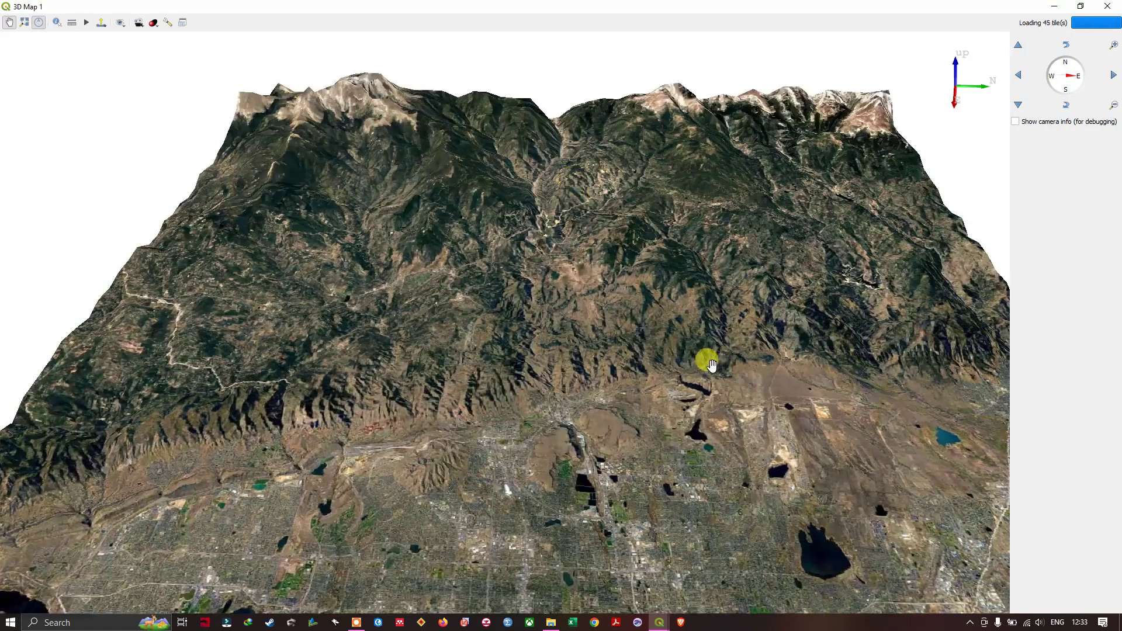
drag(372, 305, 370, 187)
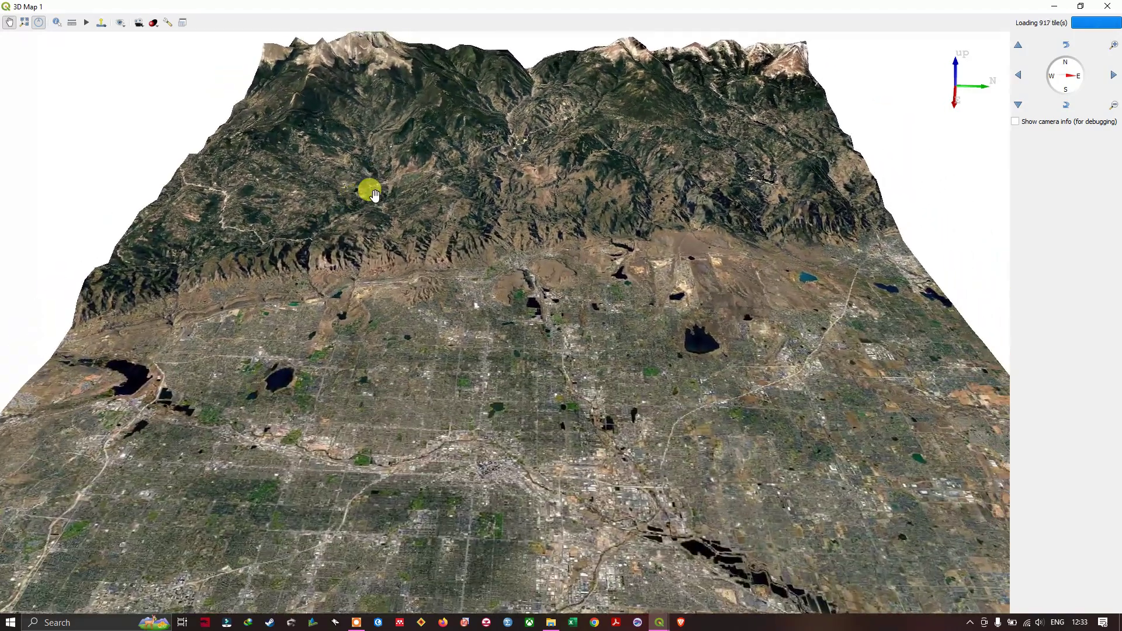
scroll(624, 222, down, 3)
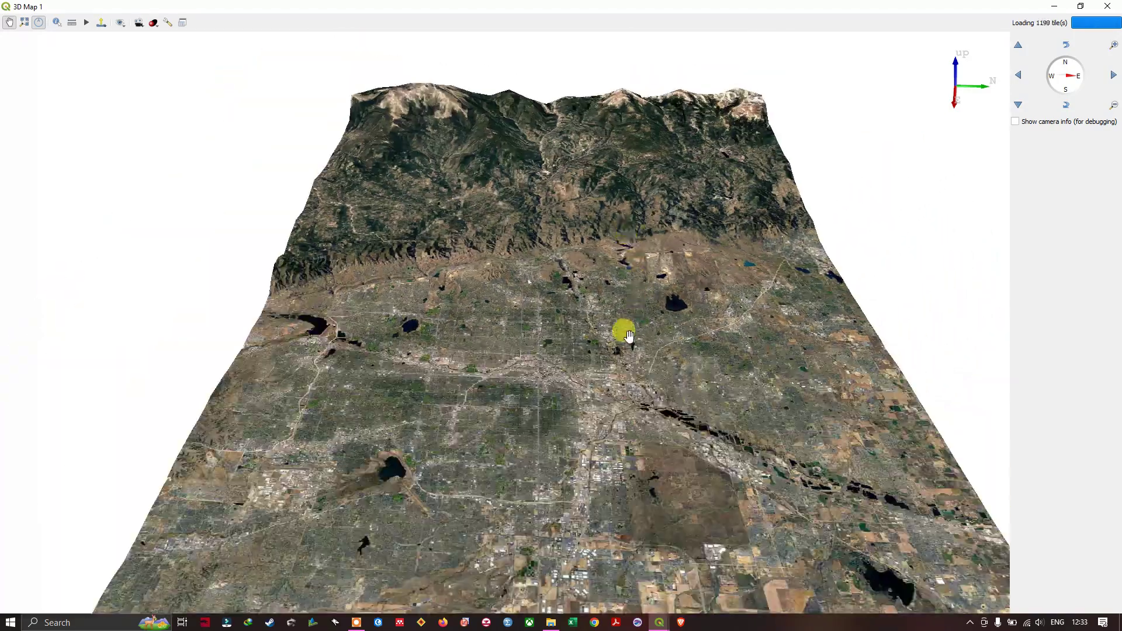
drag(621, 326, 629, 298)
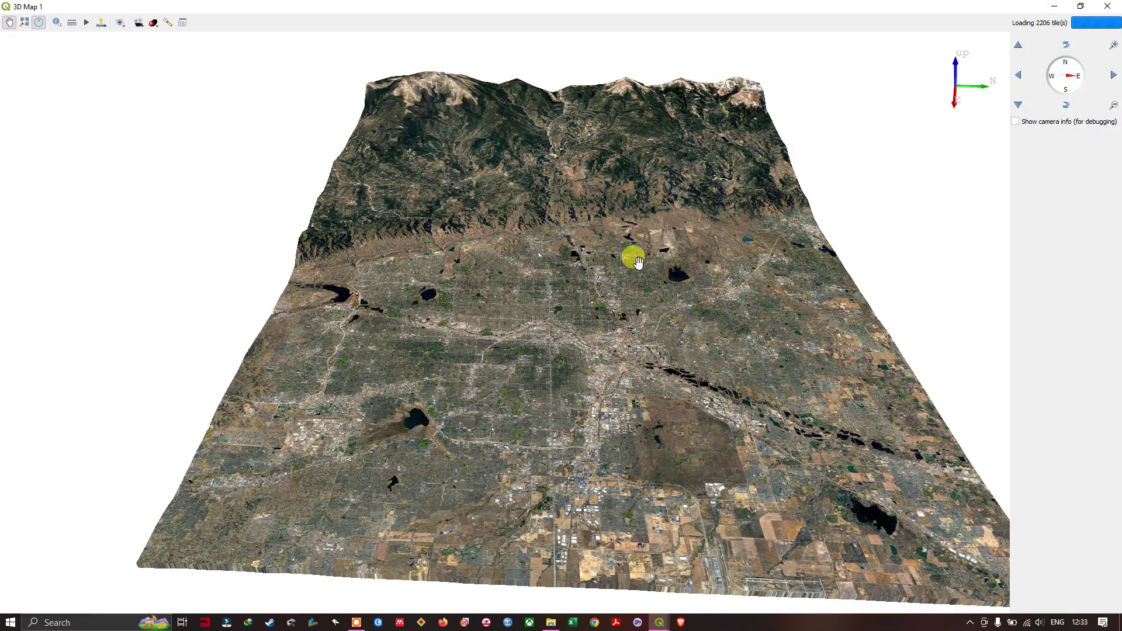
Inspect the draped imagery and relief of the mountain ridges up close and the whole terrain block from a distance
scroll(648, 351, up, 2)
scroll(498, 152, up, 5)
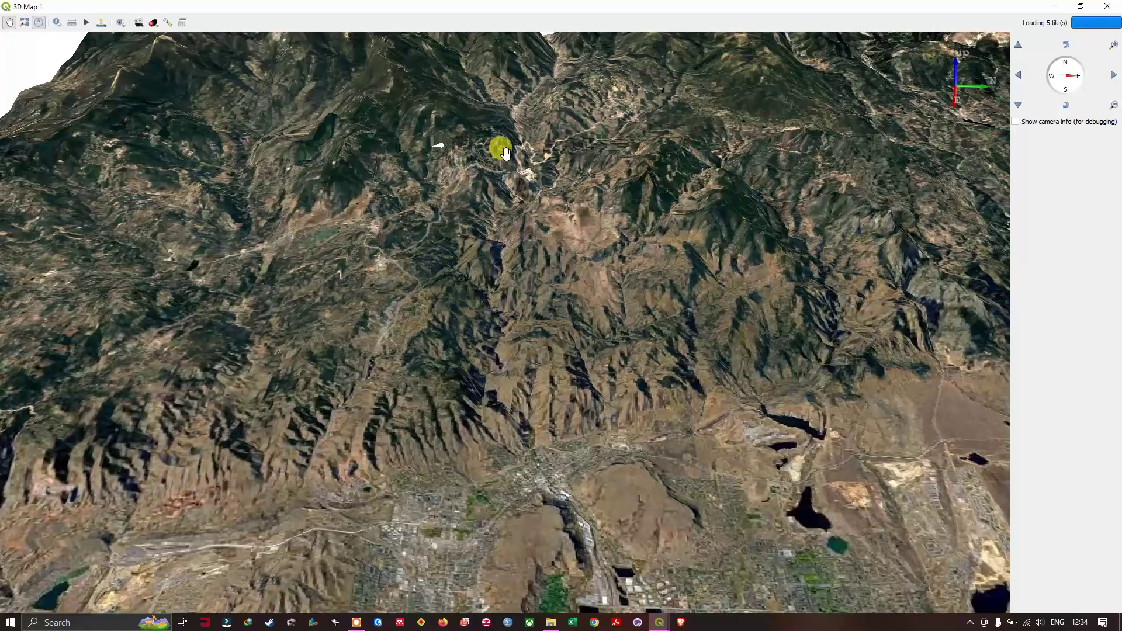
scroll(564, 277, down, 2)
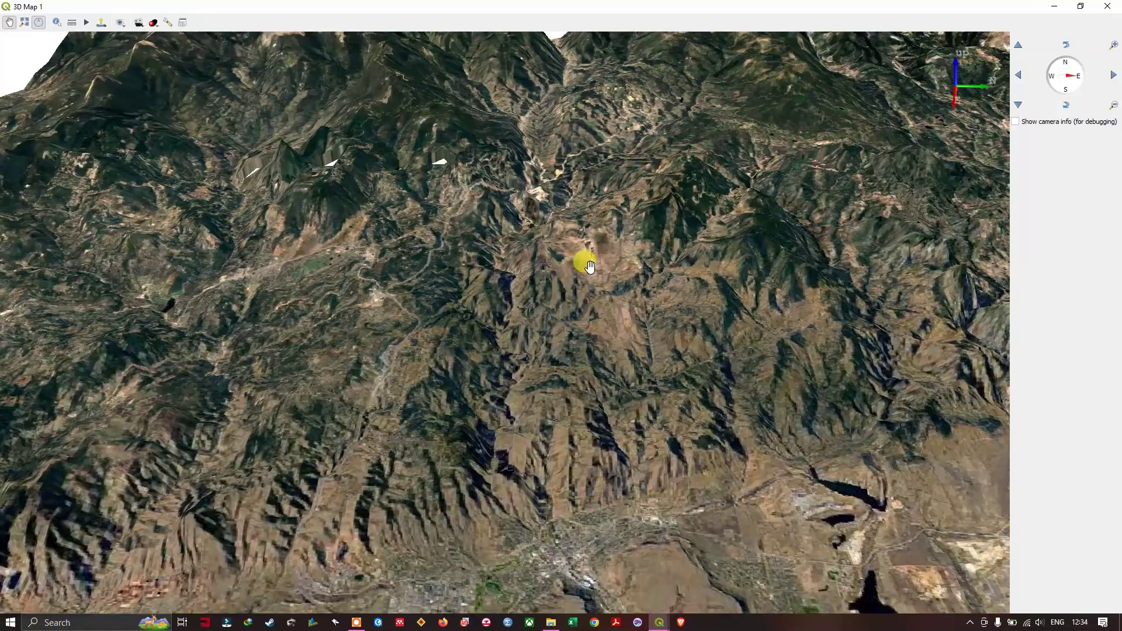
scroll(536, 201, down, 2)
scroll(385, 303, up, 3)
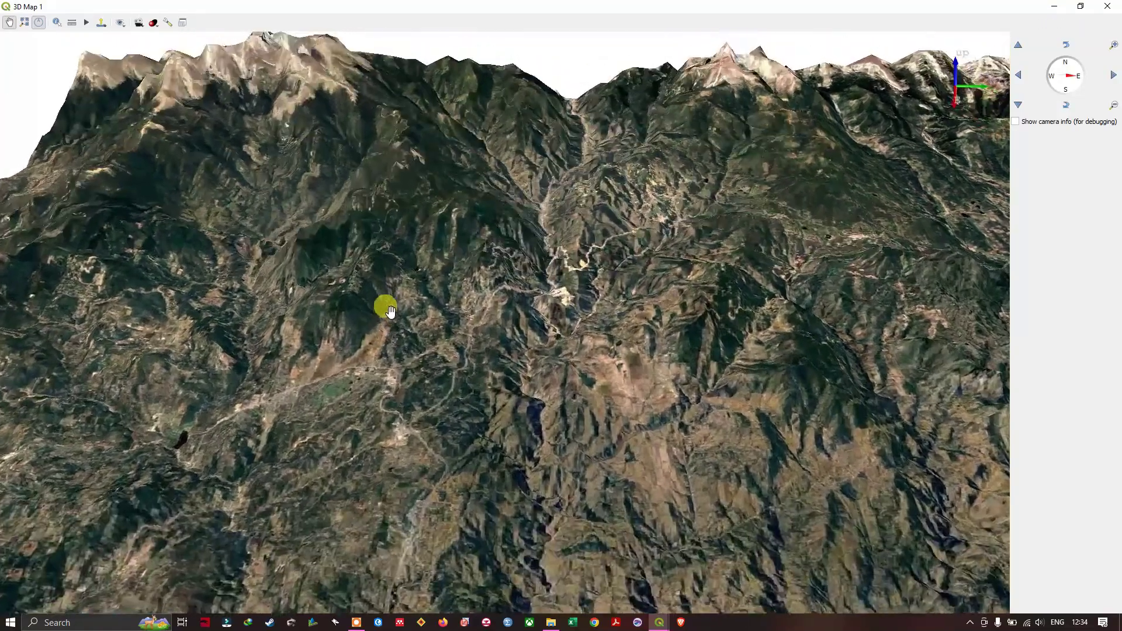
scroll(514, 190, up, 2)
drag(464, 208, 511, 250)
scroll(512, 251, down, 5)
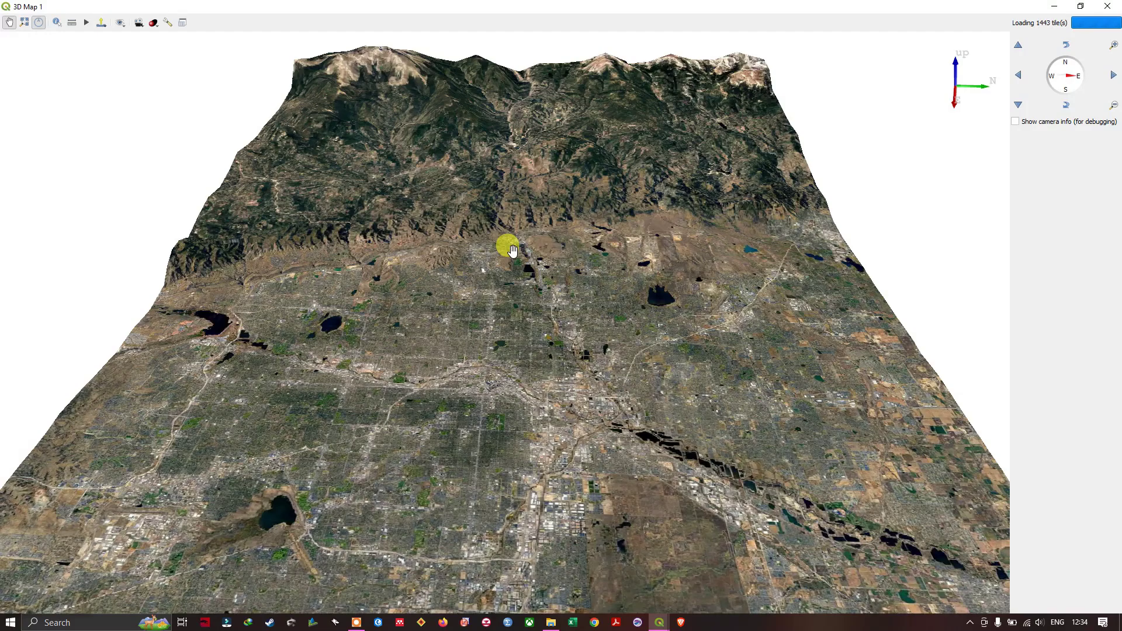
drag(528, 350, 517, 314)
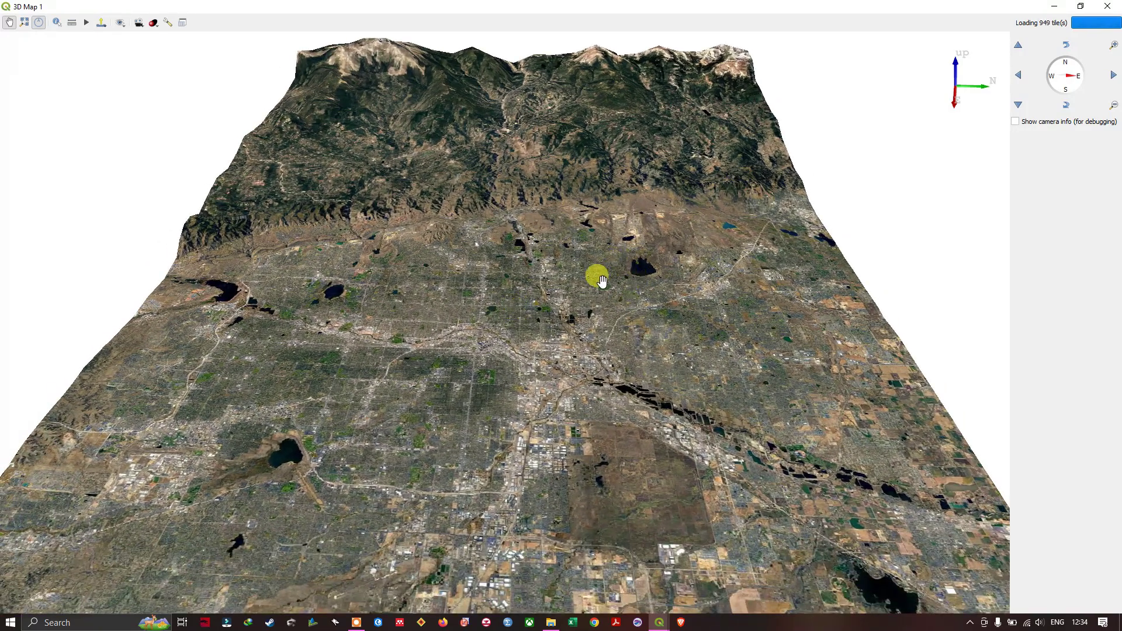
scroll(611, 276, down, 2)
drag(612, 330, 690, 332)
drag(767, 443, 762, 484)
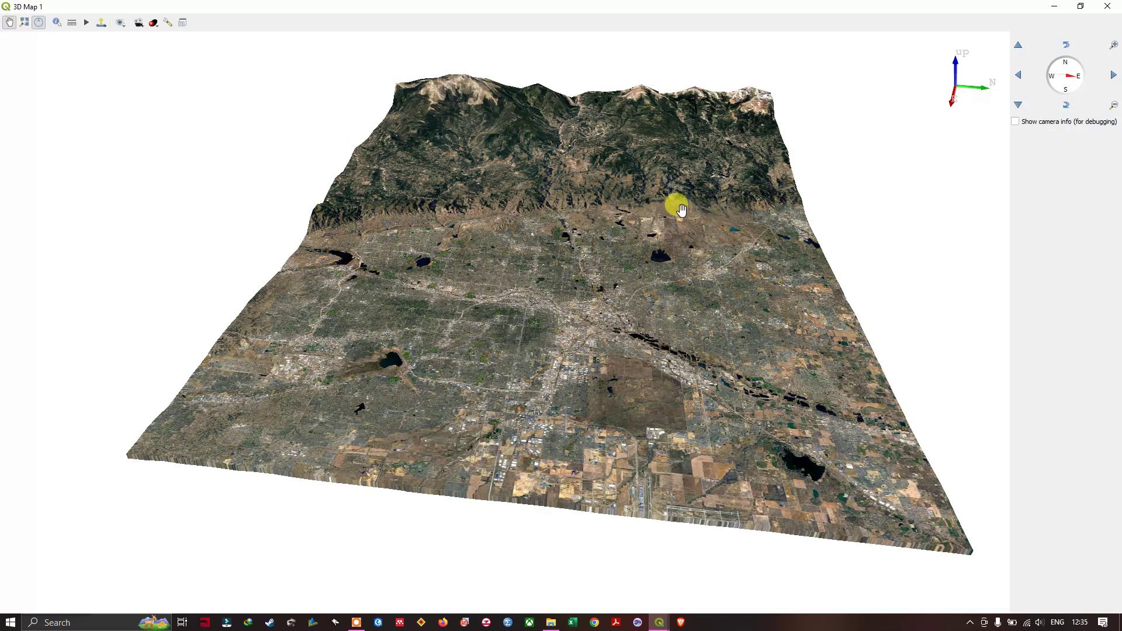
Return to the main project window and add waterway.shp from the Shapefile folder as a vector layer, filtering the files to ESRI Shapefiles
click(1055, 7)
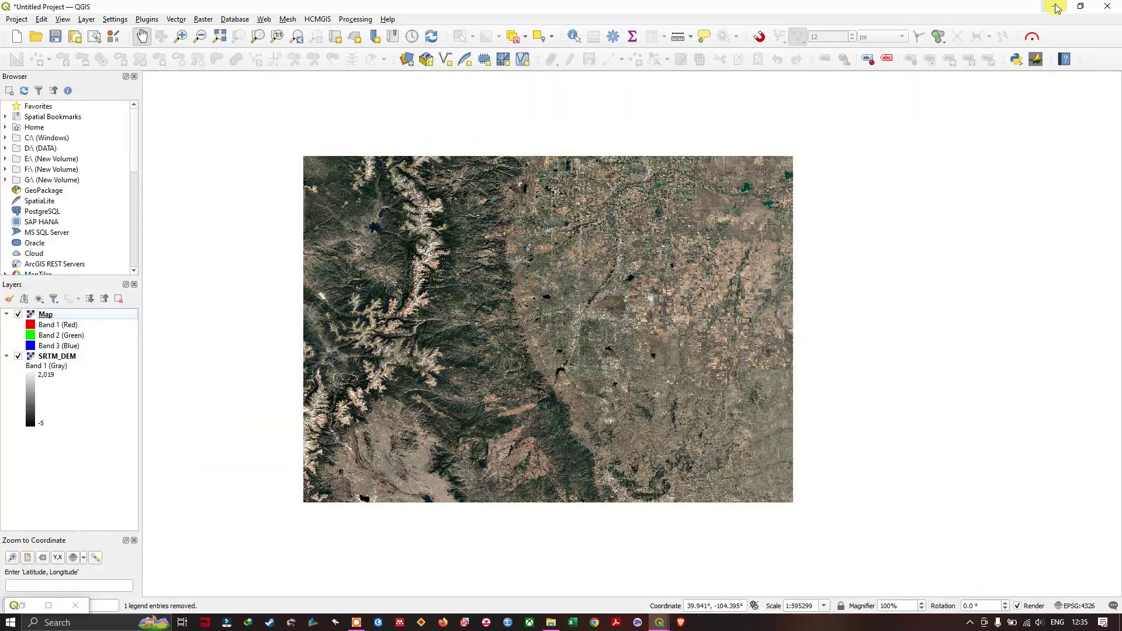
click(88, 19)
mouse_move(117, 59)
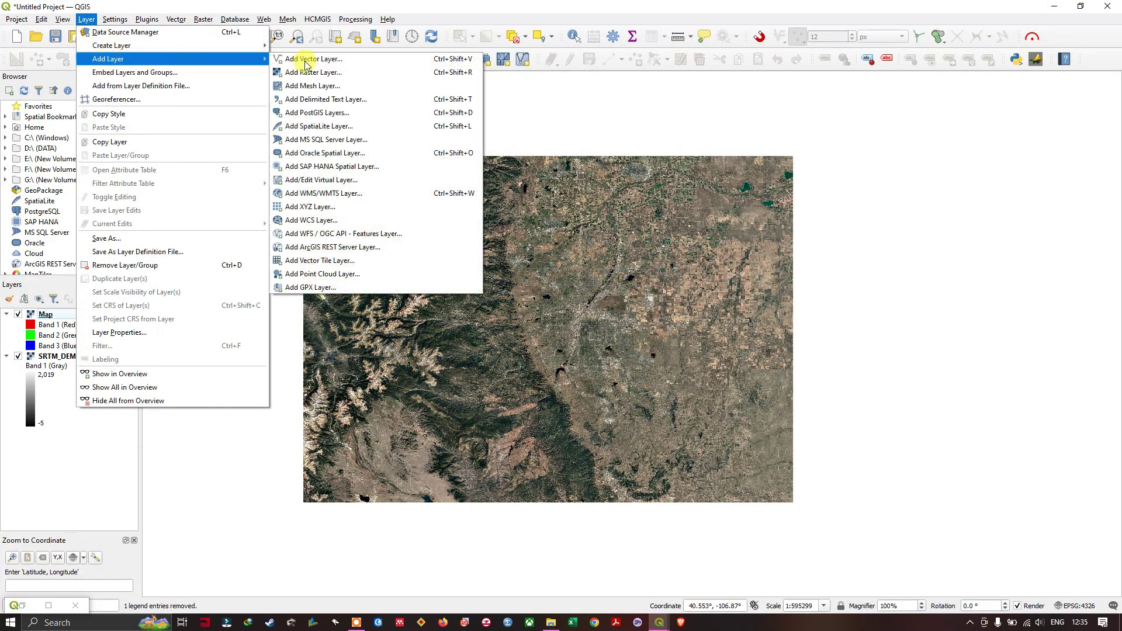
click(390, 60)
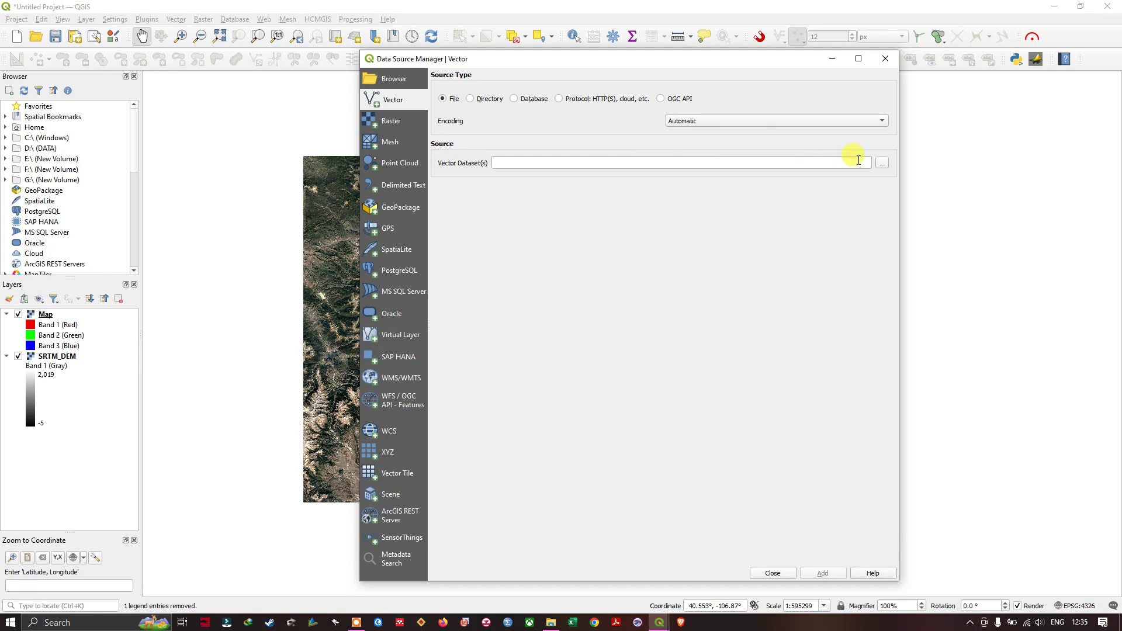
click(882, 163)
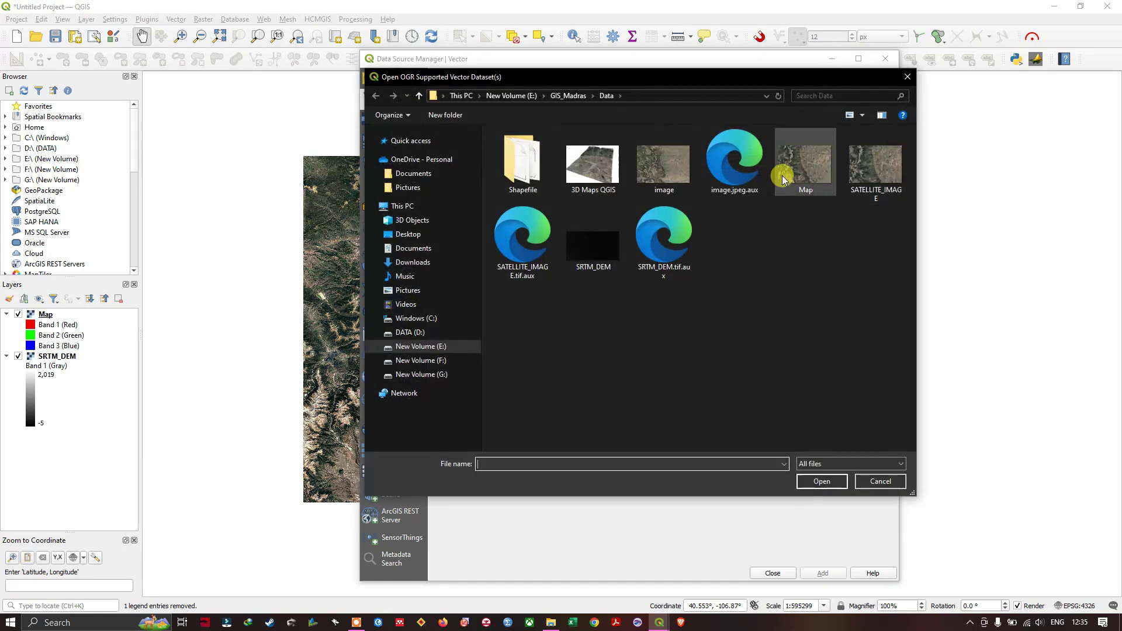
double_click(514, 158)
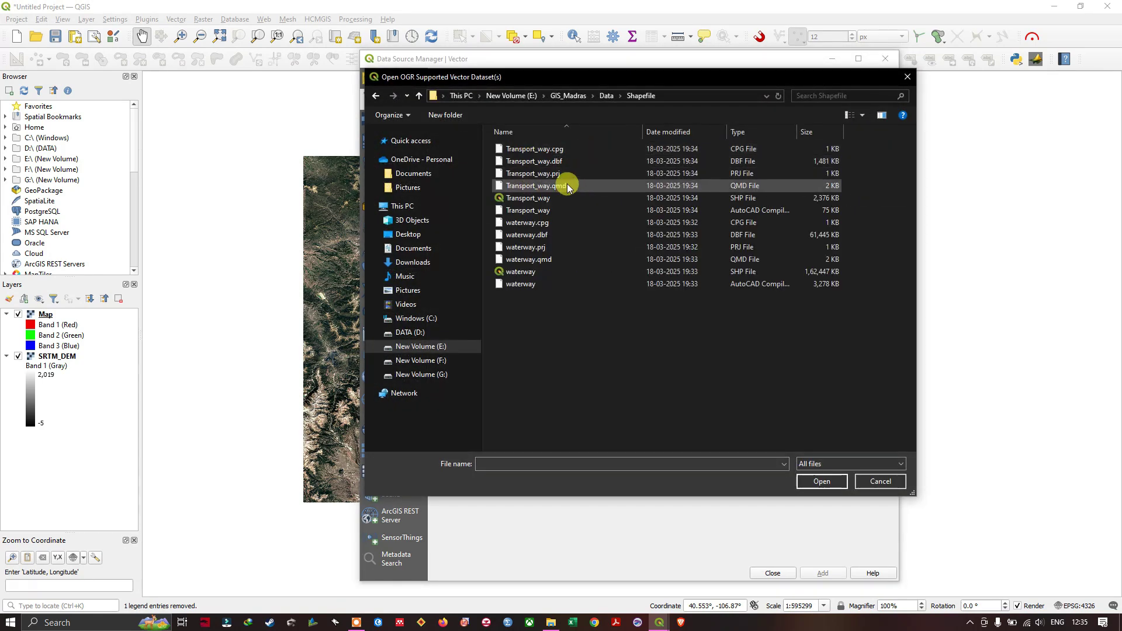
click(553, 269)
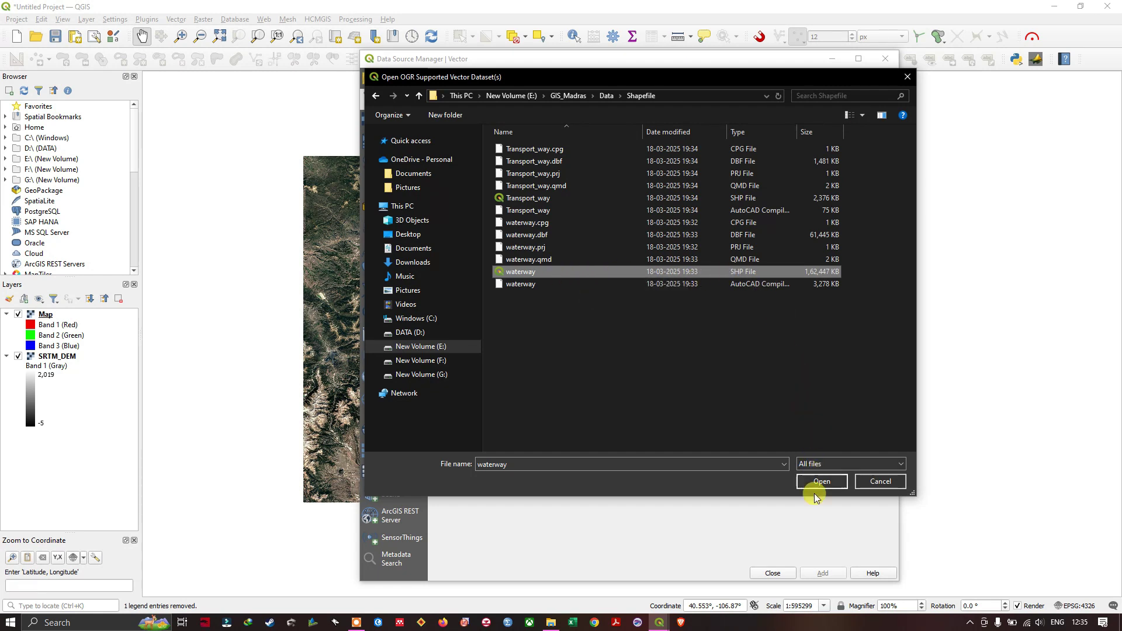
click(826, 463)
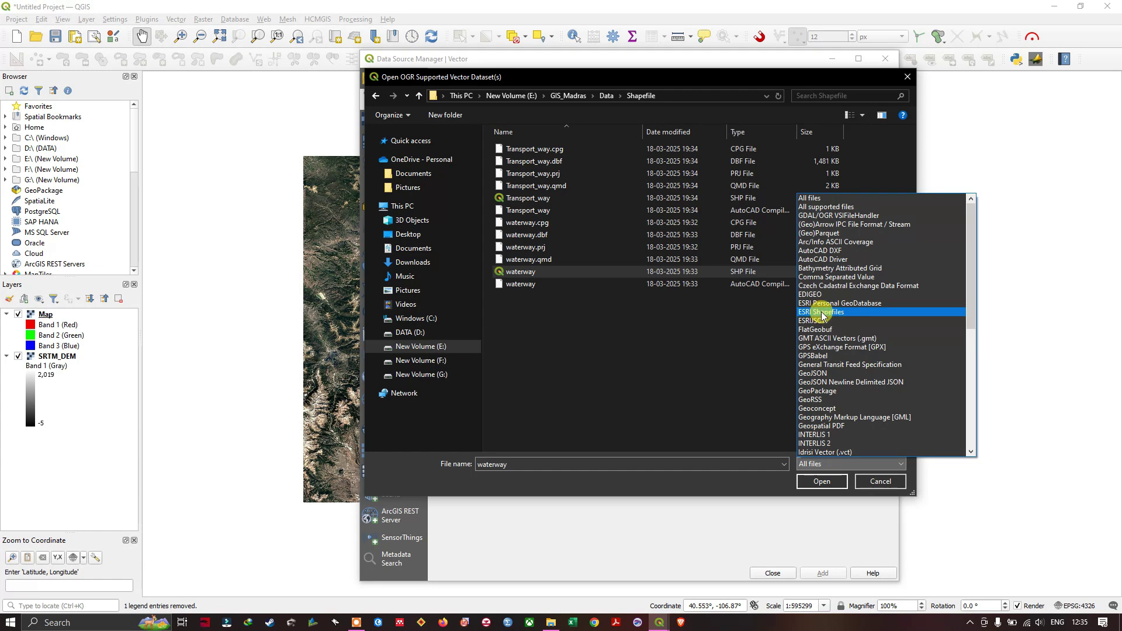
click(823, 313)
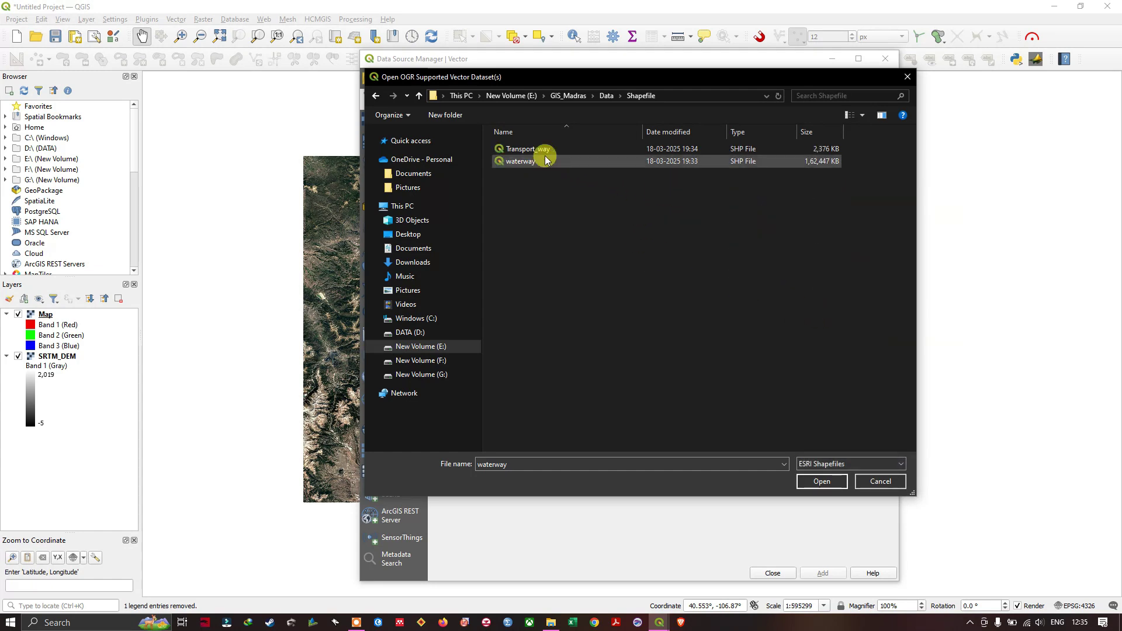
click(832, 484)
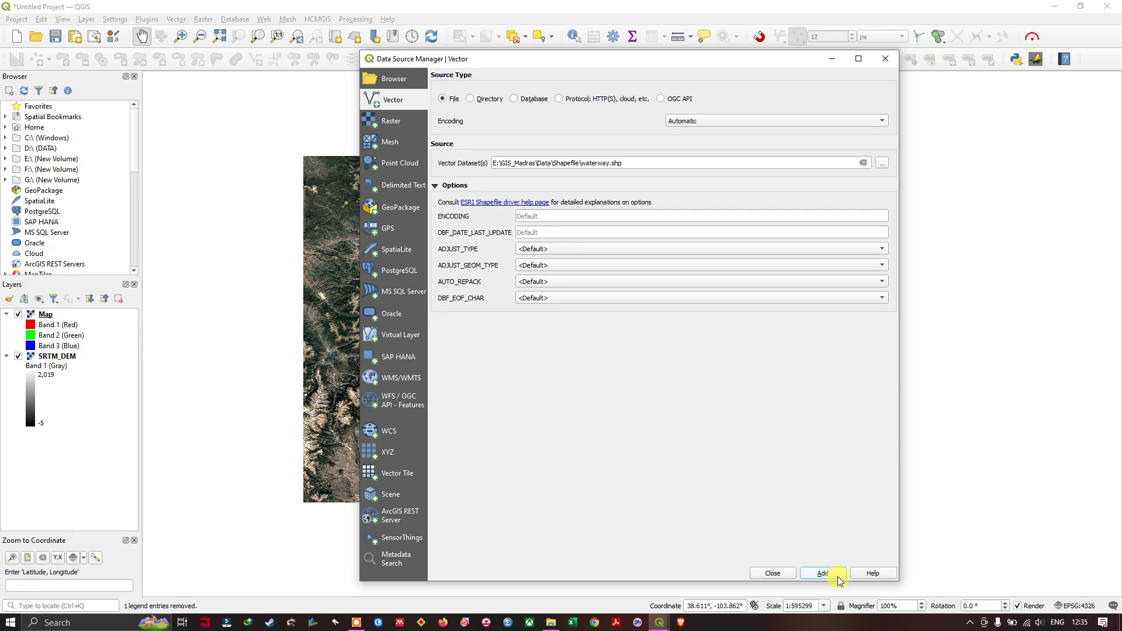
click(832, 66)
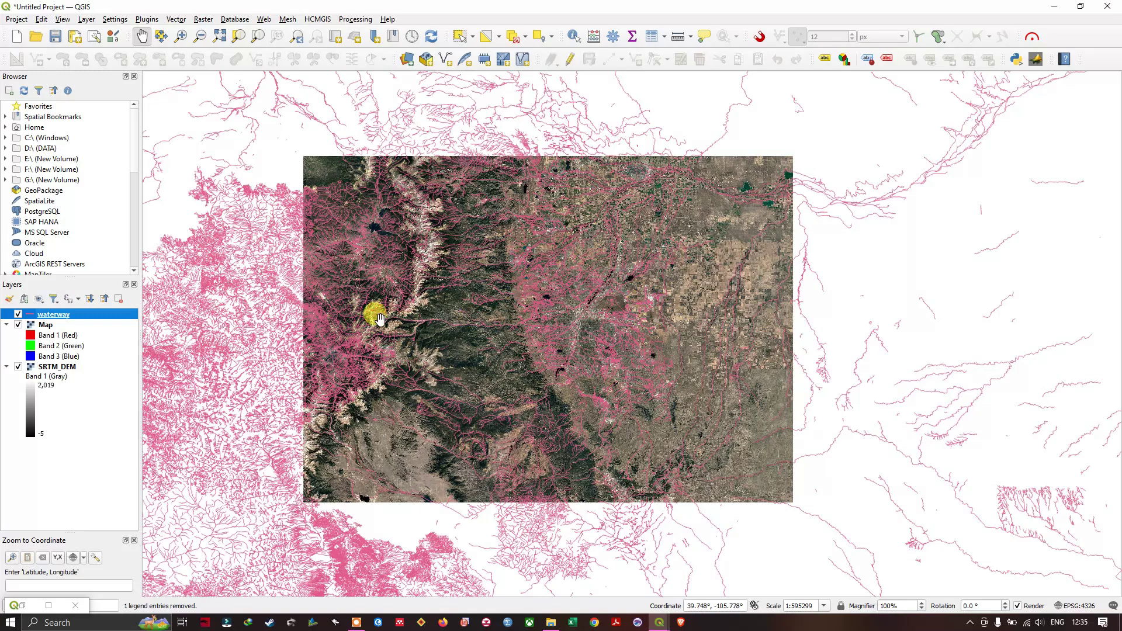
Change the waterway layer's line symbol color to bright green
right_click(100, 319)
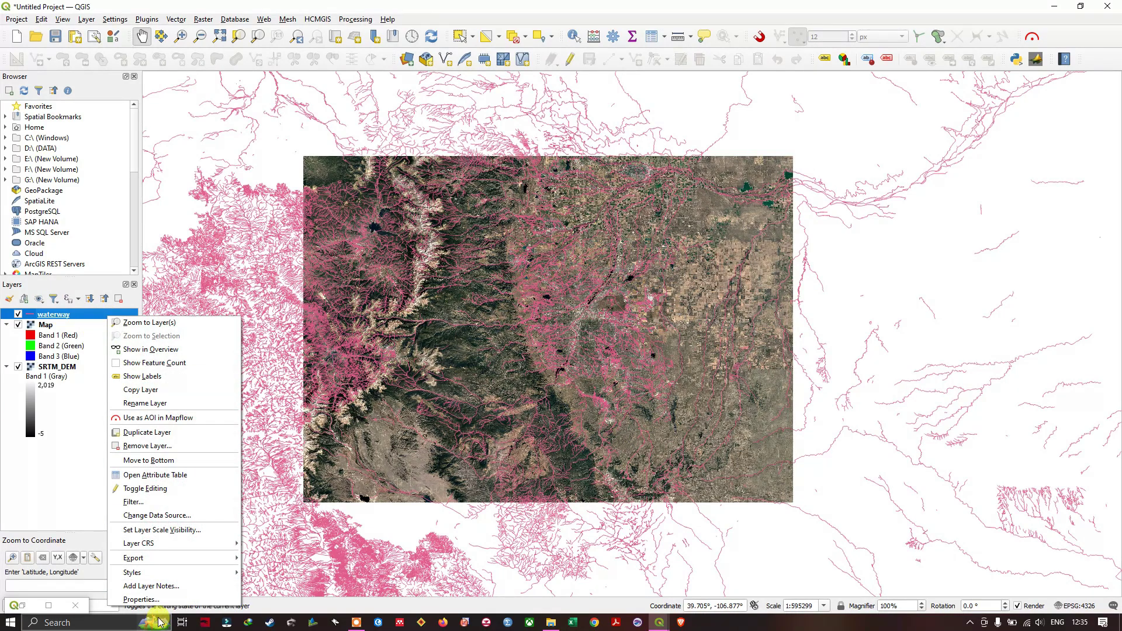
click(172, 602)
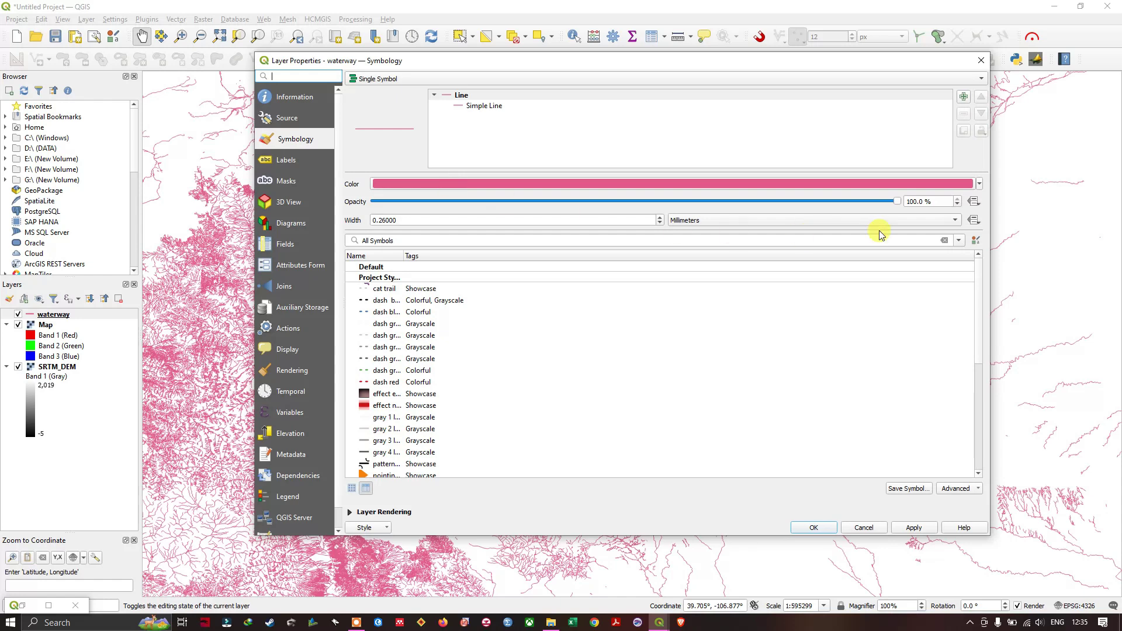
click(978, 184)
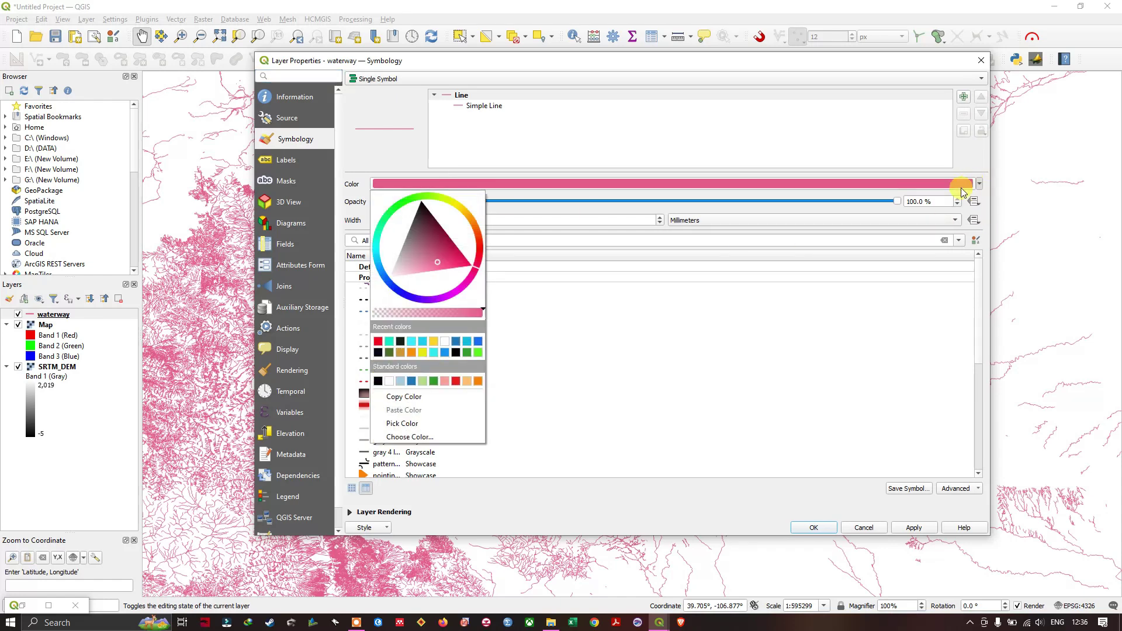
drag(380, 219, 388, 225)
click(751, 514)
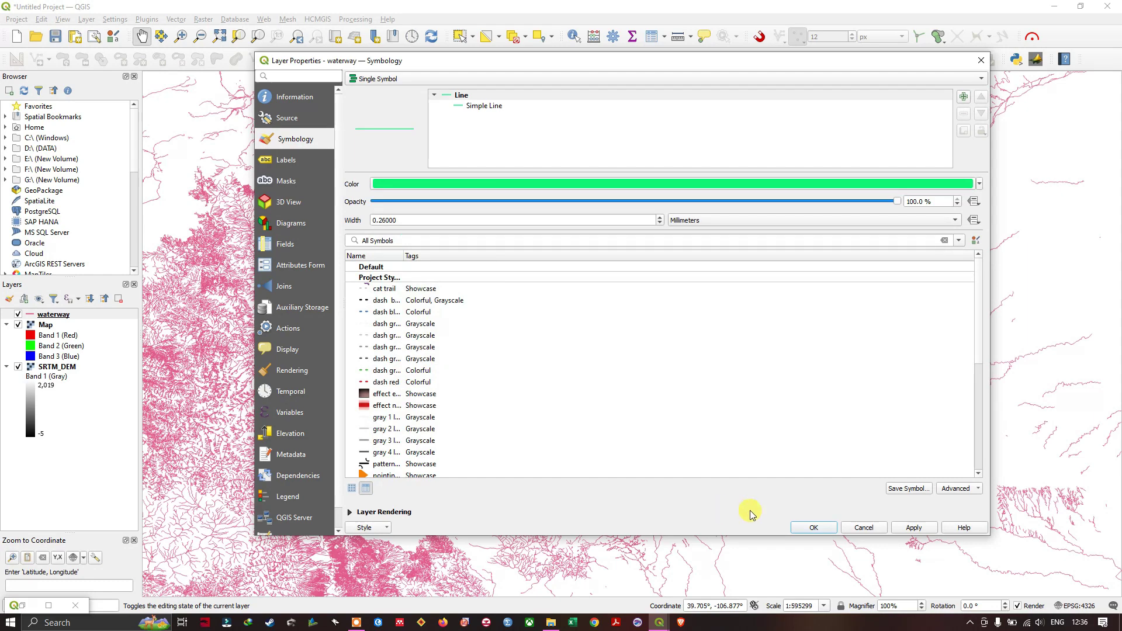
click(815, 527)
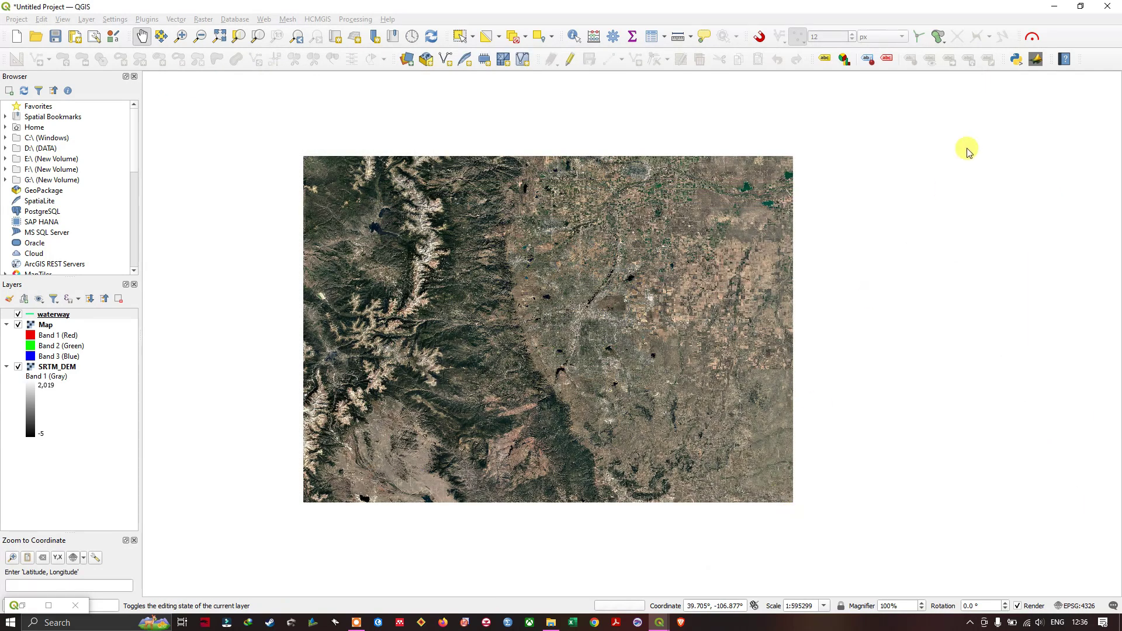
Switch back to the 3D map and examine how the green waterway lines follow the mountain valleys up close
mouse_move(659, 622)
click(696, 581)
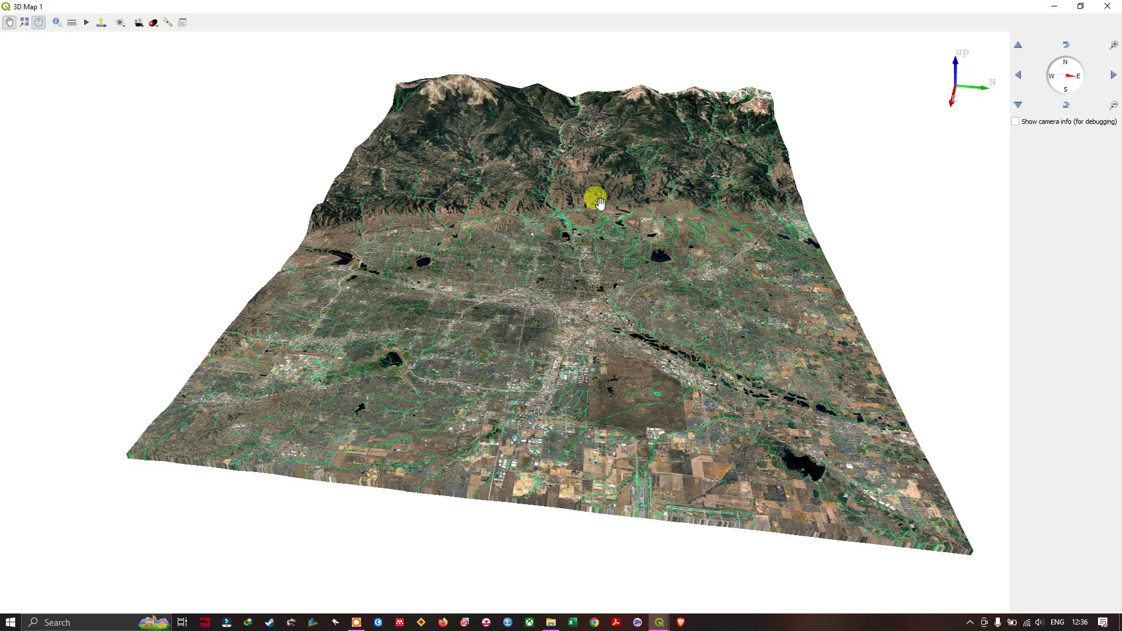
scroll(549, 159, up, 5)
scroll(549, 159, up, 3)
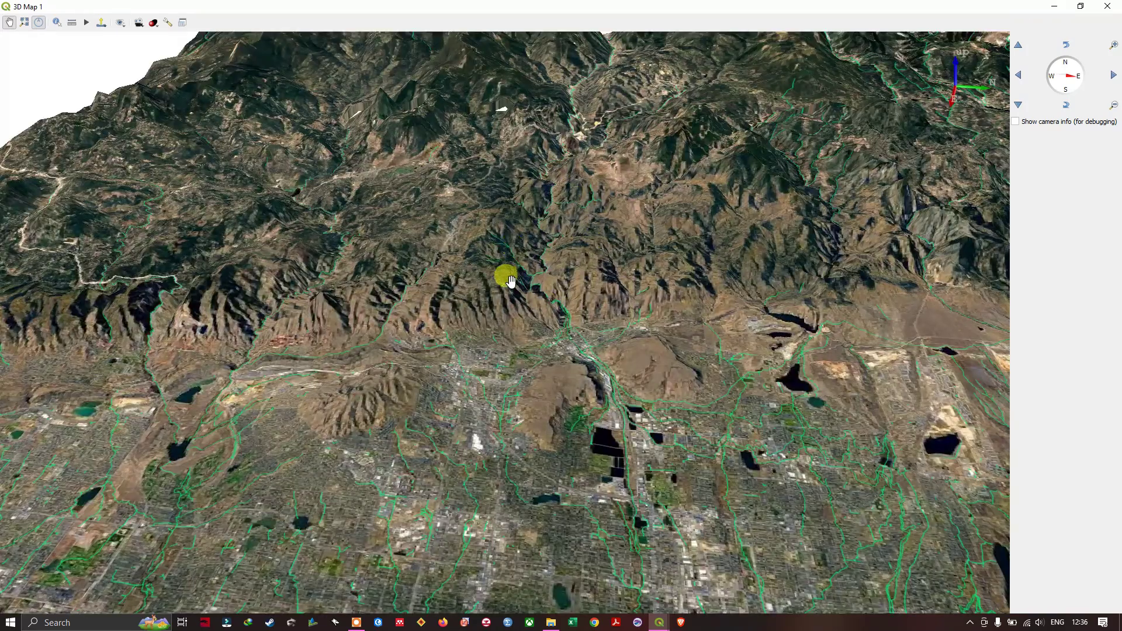
scroll(409, 246, up, 5)
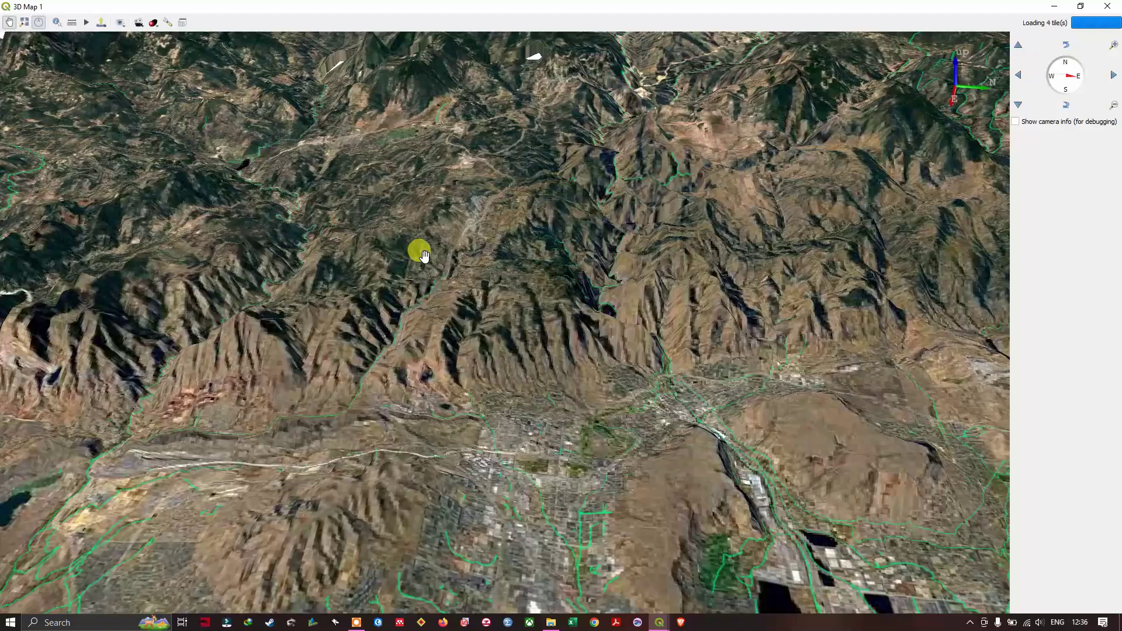
scroll(514, 174, up, 5)
scroll(523, 210, down, 8)
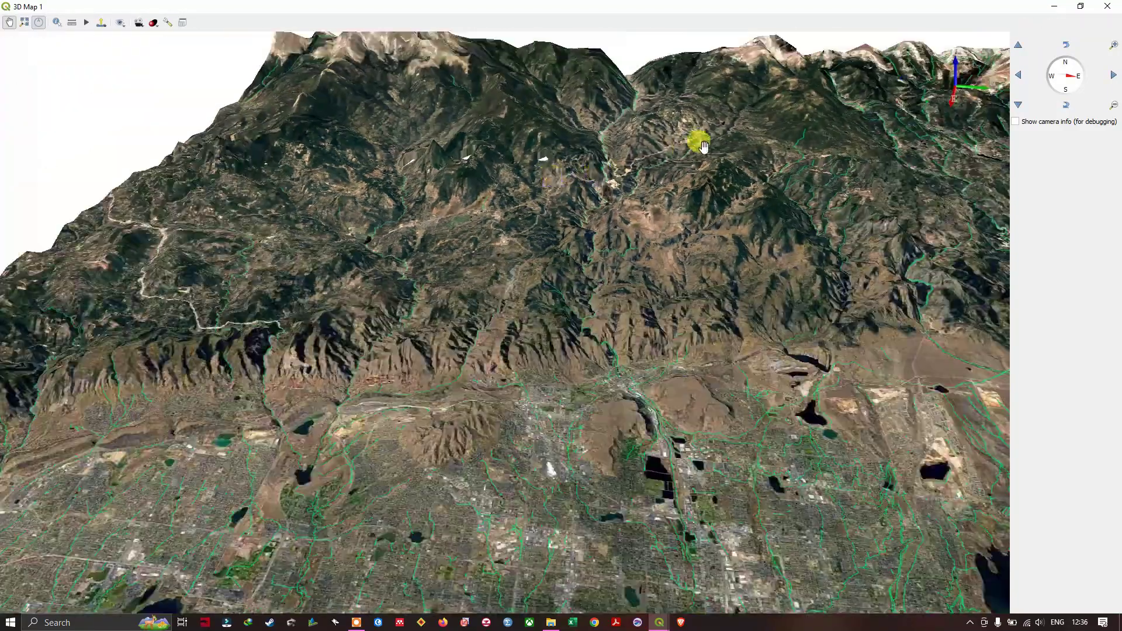
Survey the draped waterways across the mountains and the urban plain in 3D, and return to the main project window
mouse_move(703, 146)
mouse_down()
mouse_move(651, 200)
mouse_move(551, 243)
mouse_move(453, 216)
mouse_move(412, 163)
mouse_move(556, 168)
mouse_move(523, 168)
mouse_move(644, 228)
mouse_move(493, 243)
mouse_move(460, 181)
mouse_up()
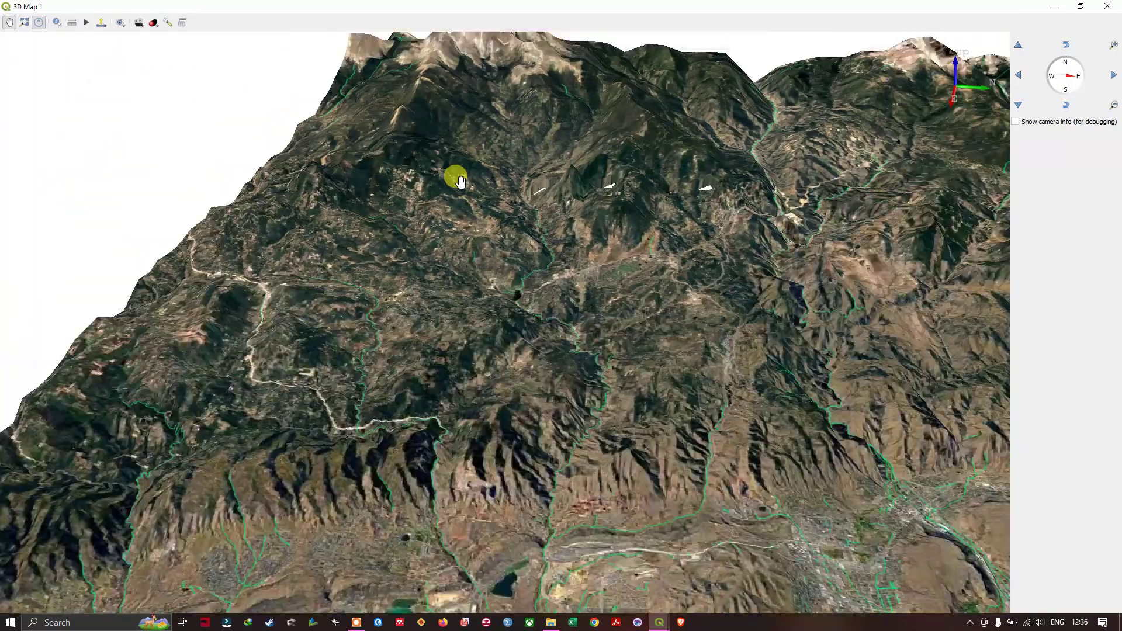
scroll(460, 181, down, 3)
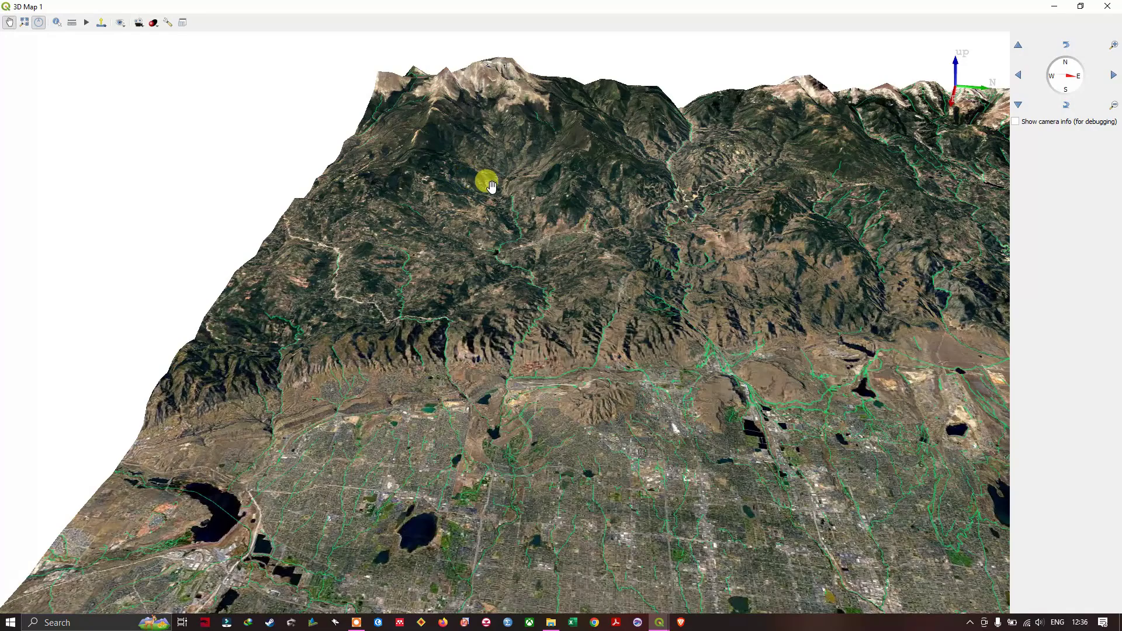
drag(601, 211, 449, 175)
mouse_move(582, 188)
mouse_down()
mouse_move(651, 228)
mouse_move(619, 330)
mouse_move(663, 207)
mouse_up()
mouse_move(541, 313)
mouse_down()
mouse_move(556, 238)
mouse_move(533, 300)
mouse_up()
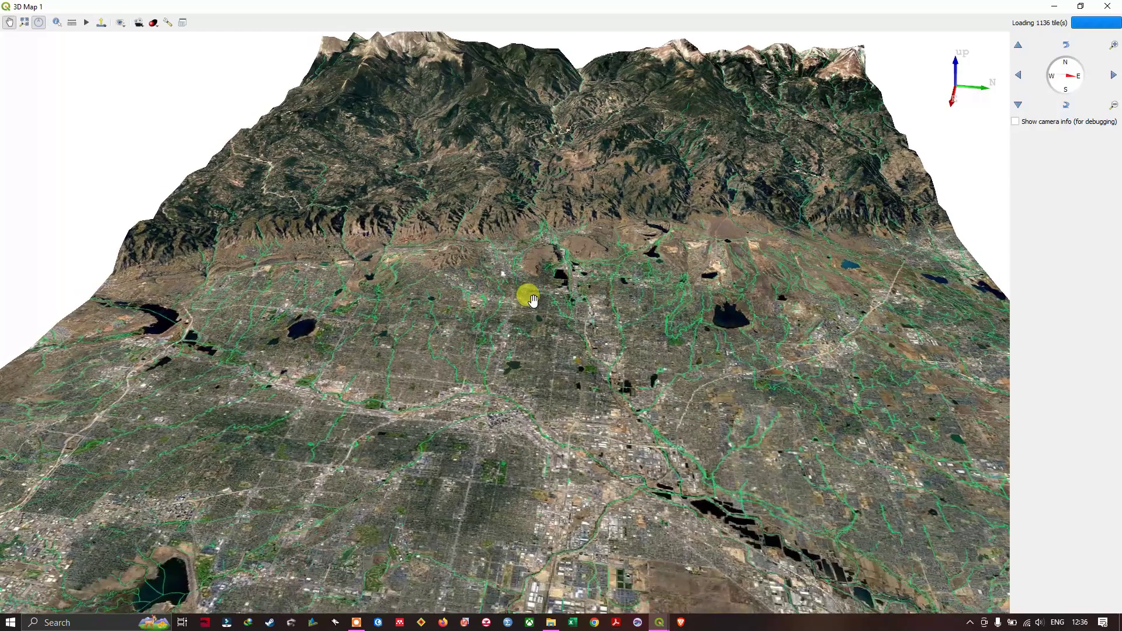
drag(416, 235, 411, 231)
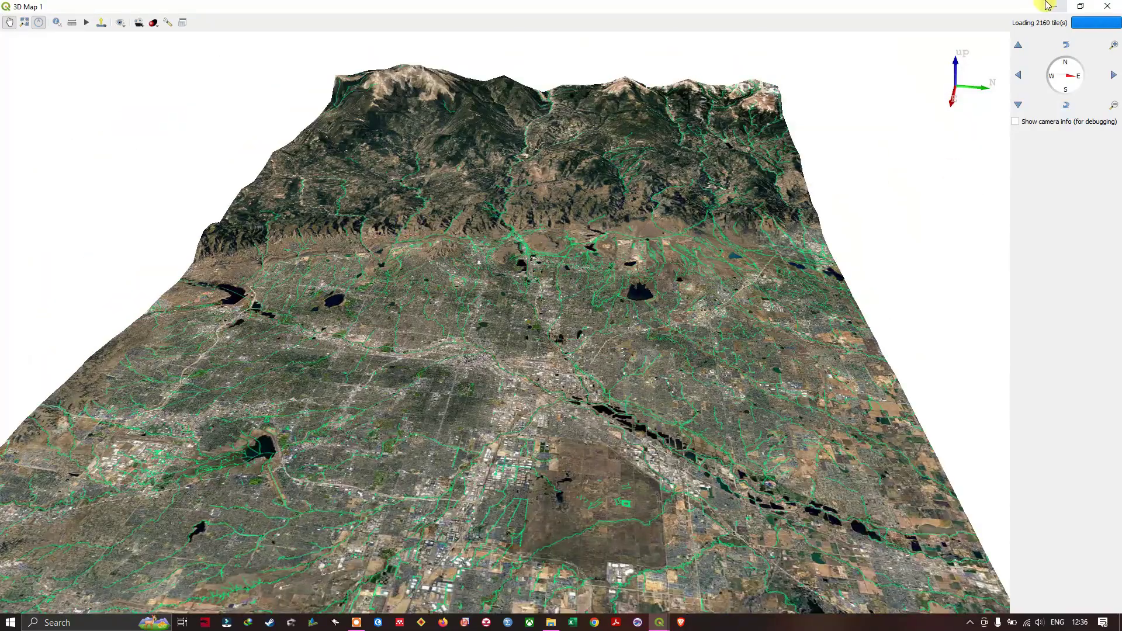
click(1046, 6)
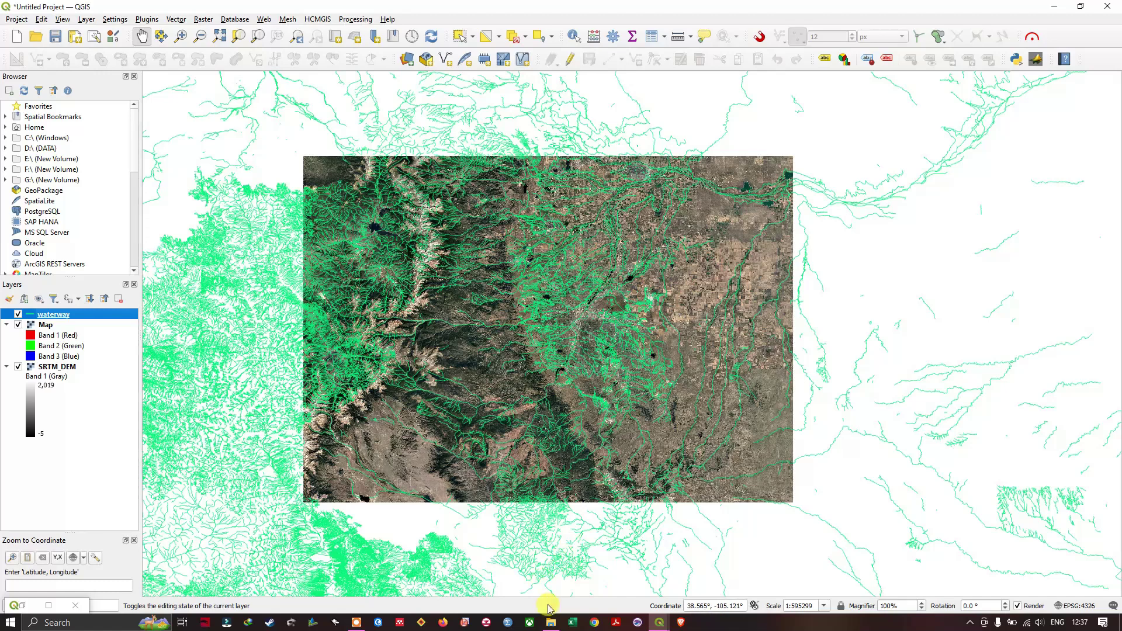
Add Transport_way.shp from the Shapefile folder to the project and hide the waterway layer
click(550, 621)
double_click(327, 186)
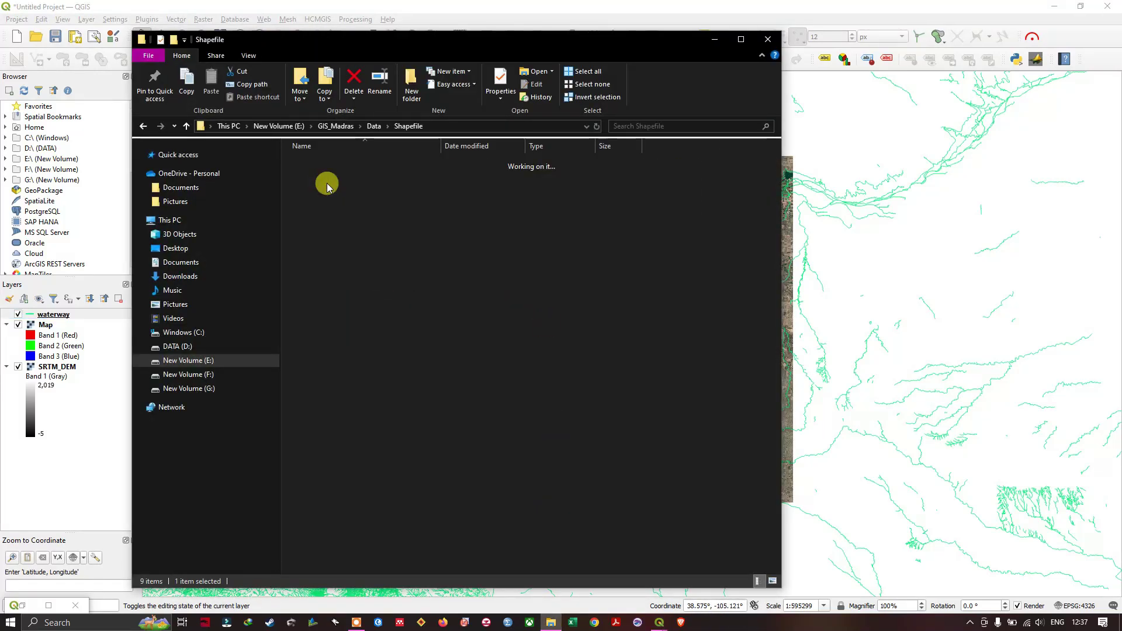
double_click(327, 186)
drag(532, 217, 689, 11)
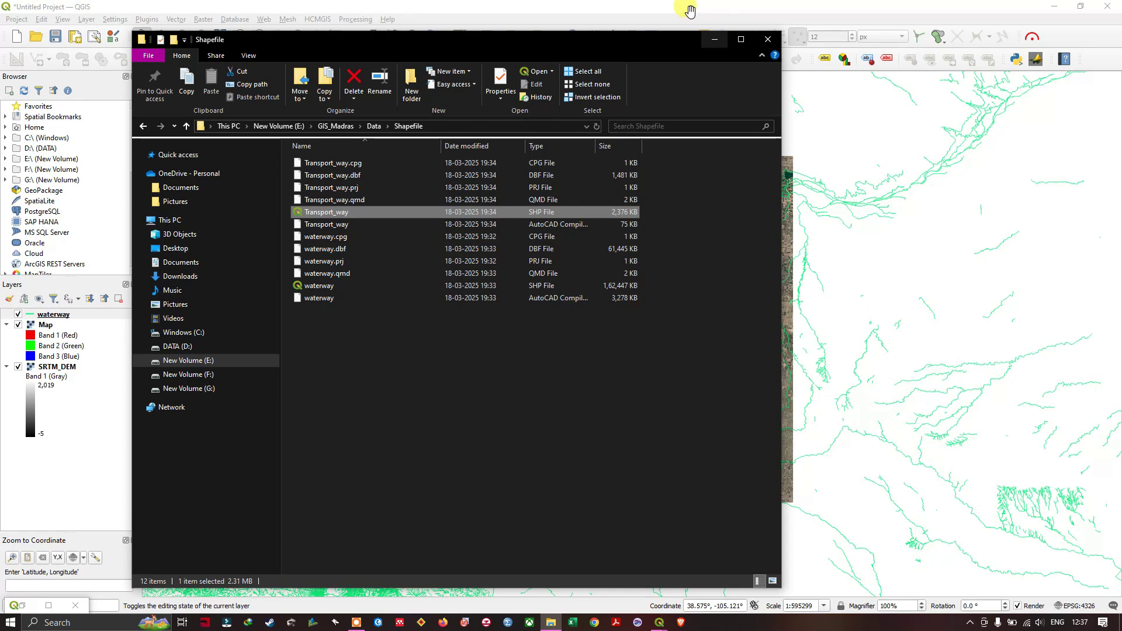
click(713, 40)
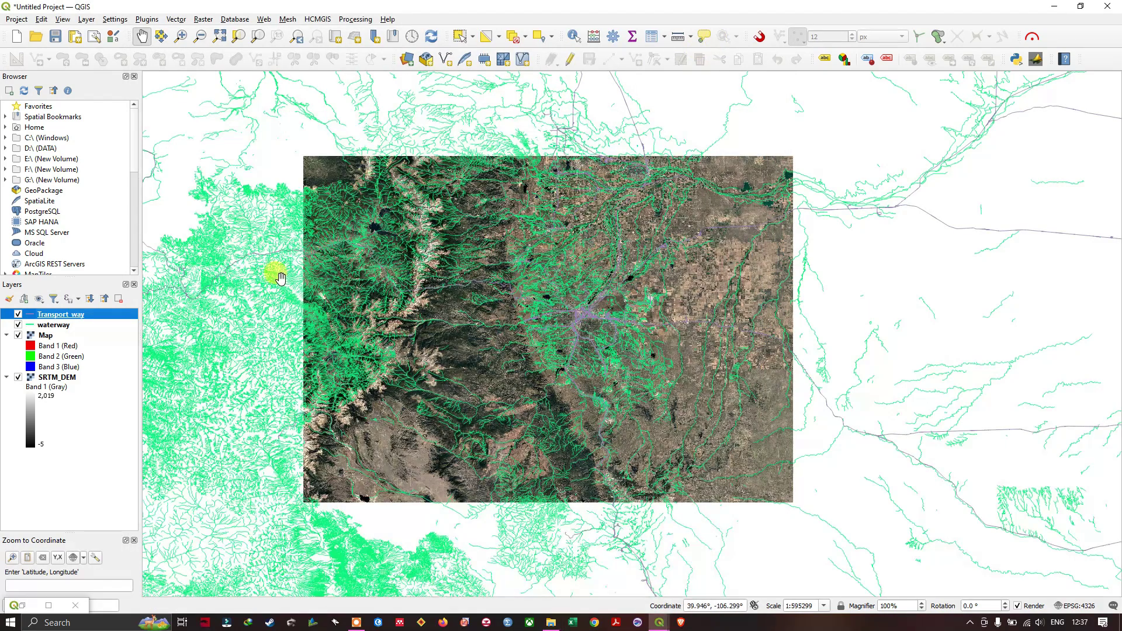
click(18, 325)
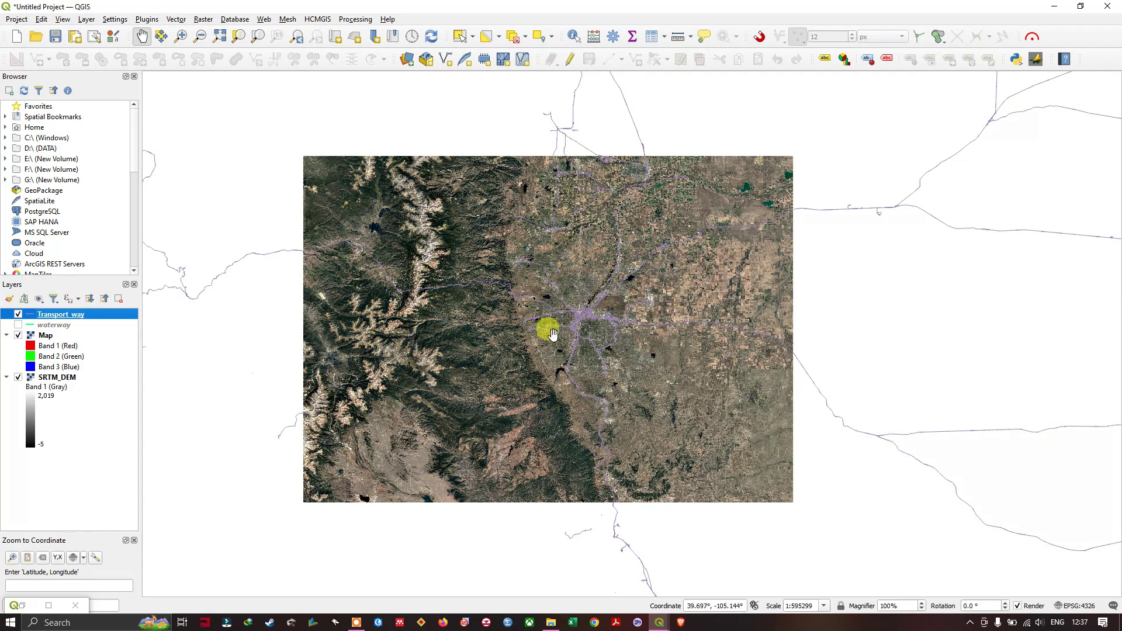
Change the Transport_way layer's line symbol color to bright red
scroll(587, 305, up, 2)
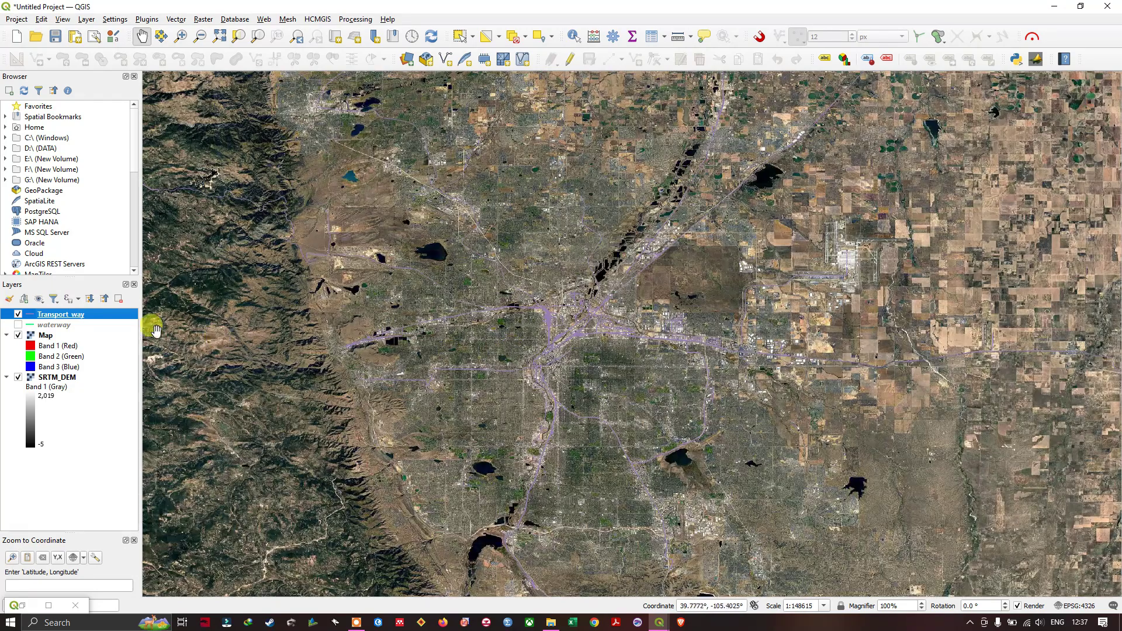
right_click(27, 317)
click(75, 602)
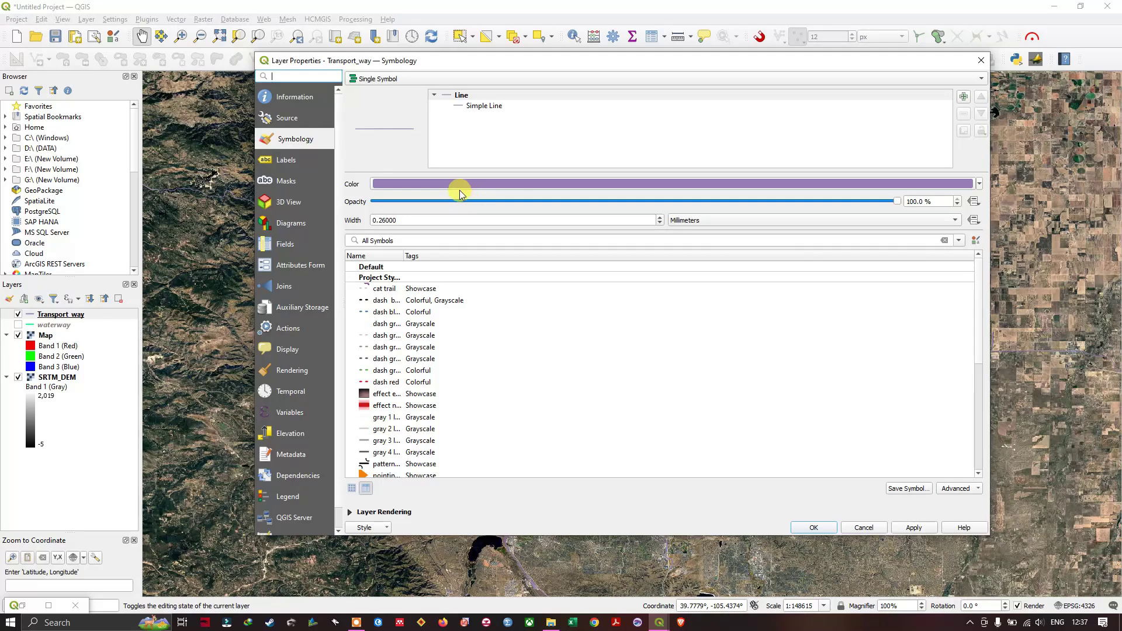
click(470, 185)
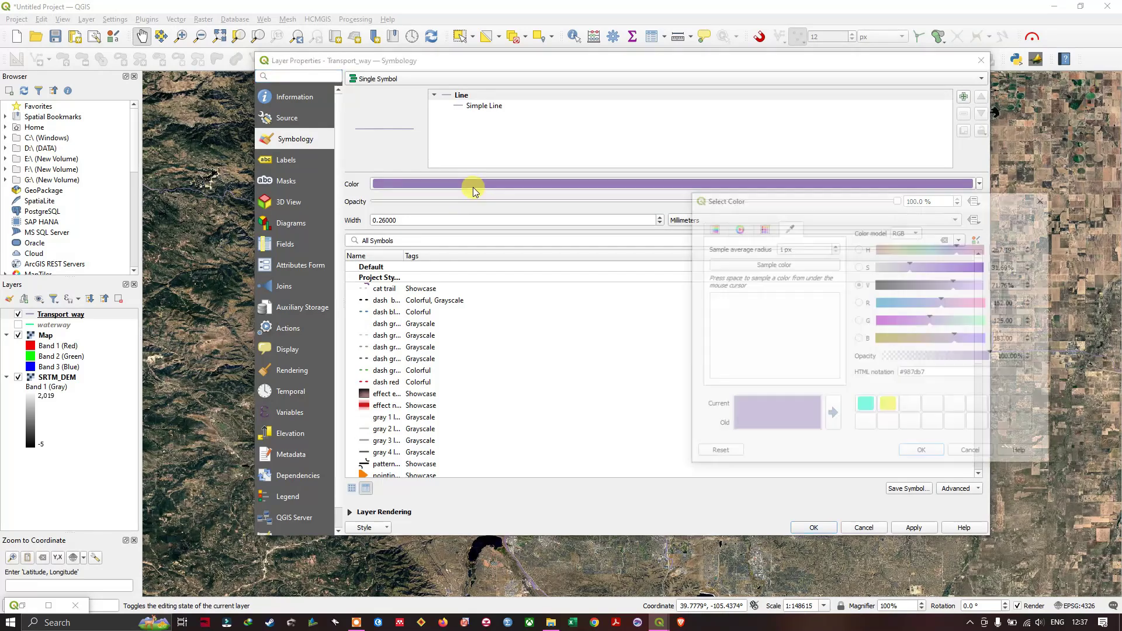
click(1044, 198)
click(978, 183)
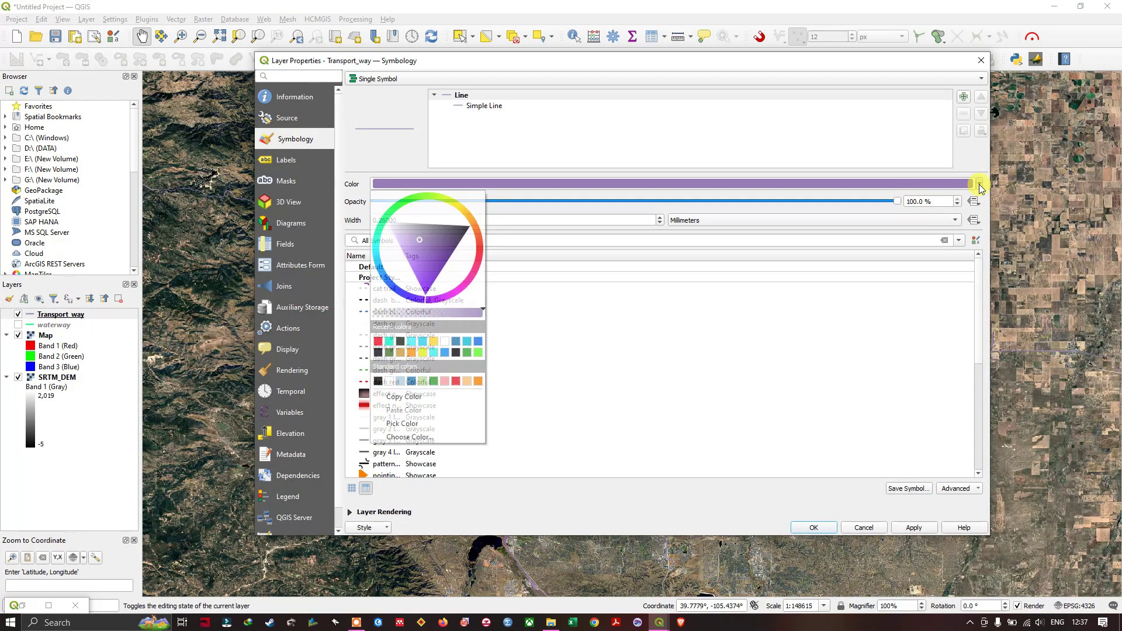
mouse_move(465, 235)
mouse_down()
mouse_move(479, 242)
mouse_move(468, 243)
mouse_up()
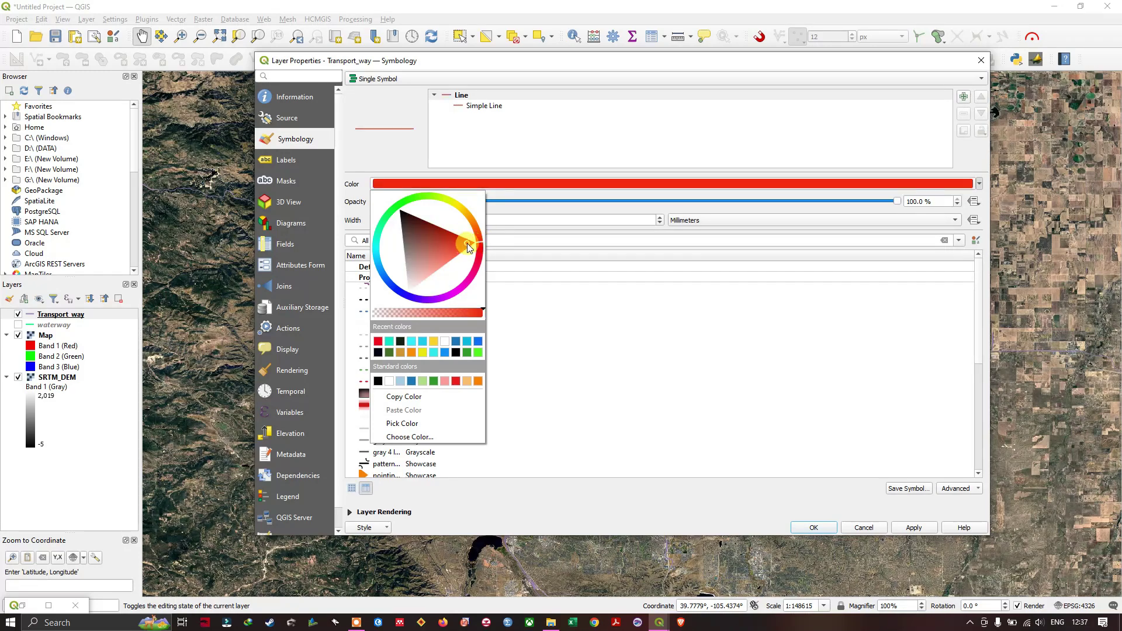
click(813, 494)
click(806, 528)
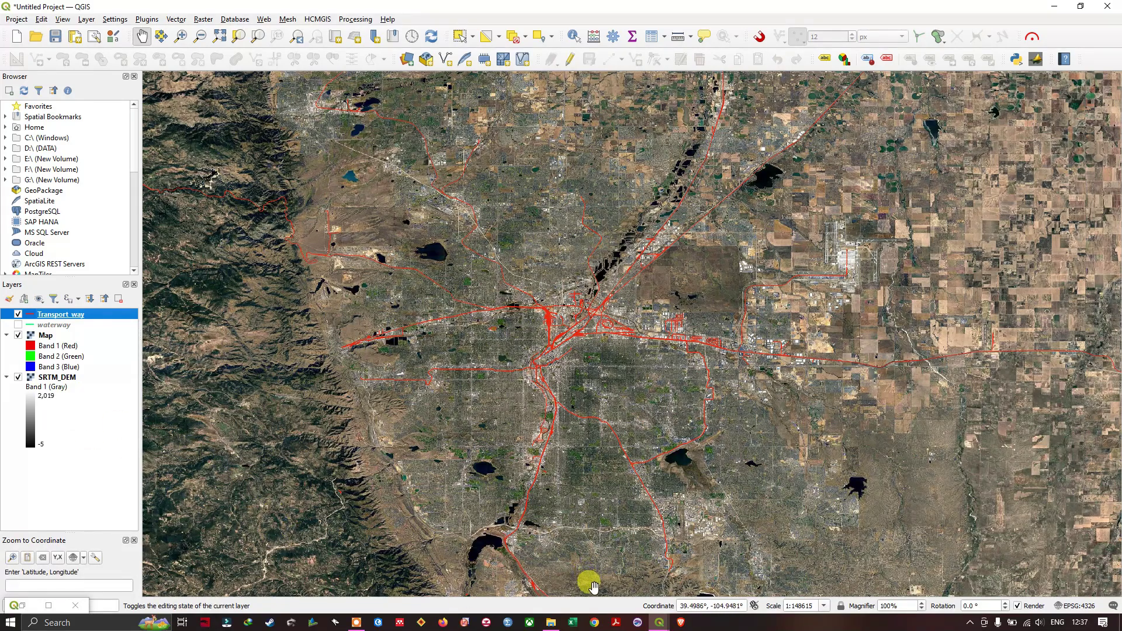
Switch to the 3D map and examine the red transport lines up close where they run from the plain into the mountains
key(ctrl+alt+m)
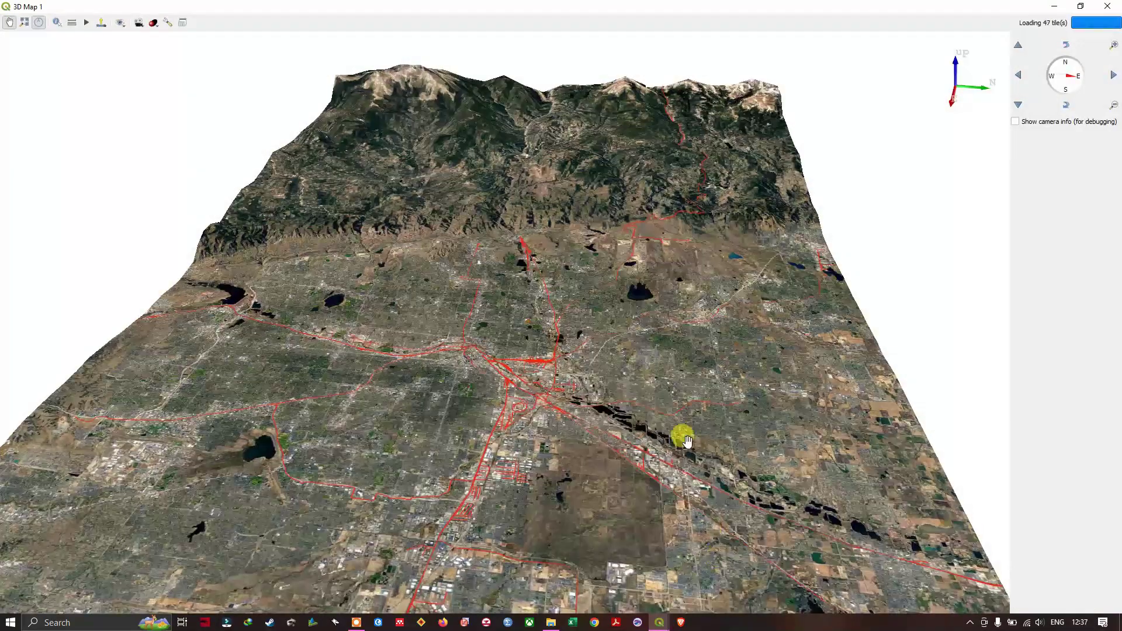
scroll(488, 381, up, 2)
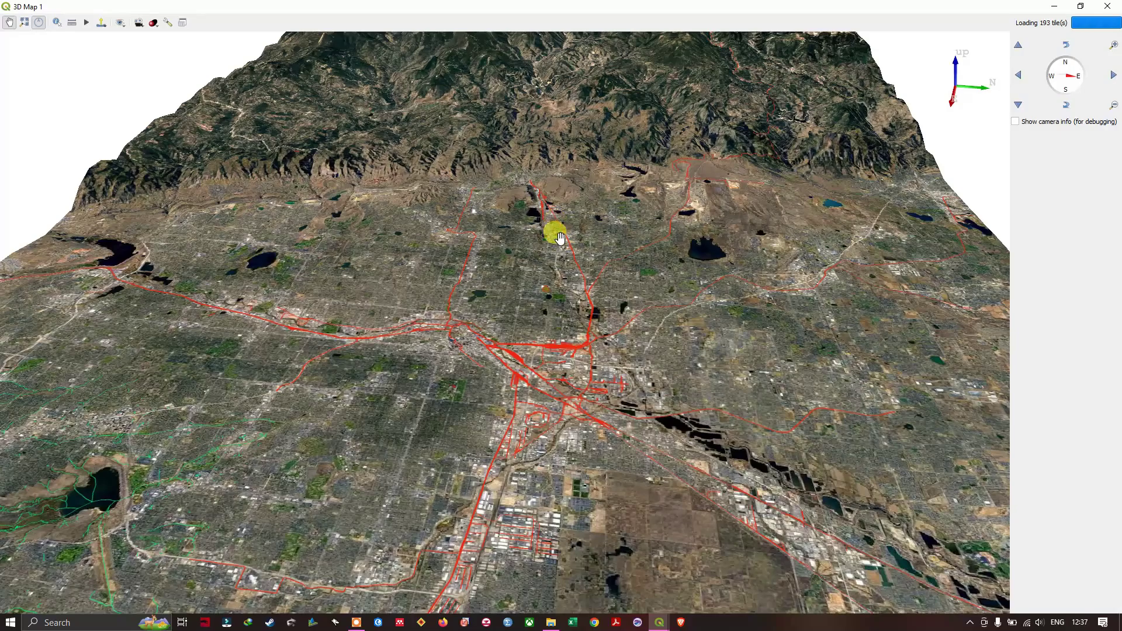
scroll(560, 225, up, 2)
scroll(458, 378, up, 2)
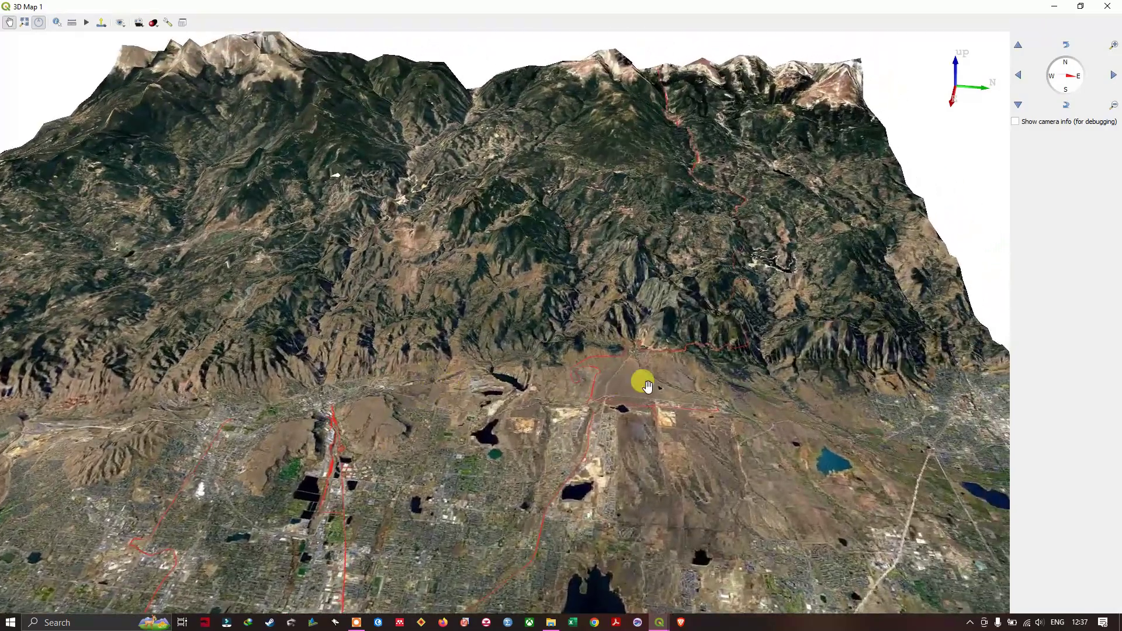
scroll(488, 443, up, 2)
scroll(545, 401, up, 3)
scroll(512, 490, up, 2)
scroll(566, 450, up, 2)
scroll(555, 415, up, 1)
Survey the whole draped transport network across the mountains and urban plain in 3D, and return to the main project window
scroll(538, 498, down, 2)
scroll(638, 275, down, 3)
scroll(570, 415, down, 4)
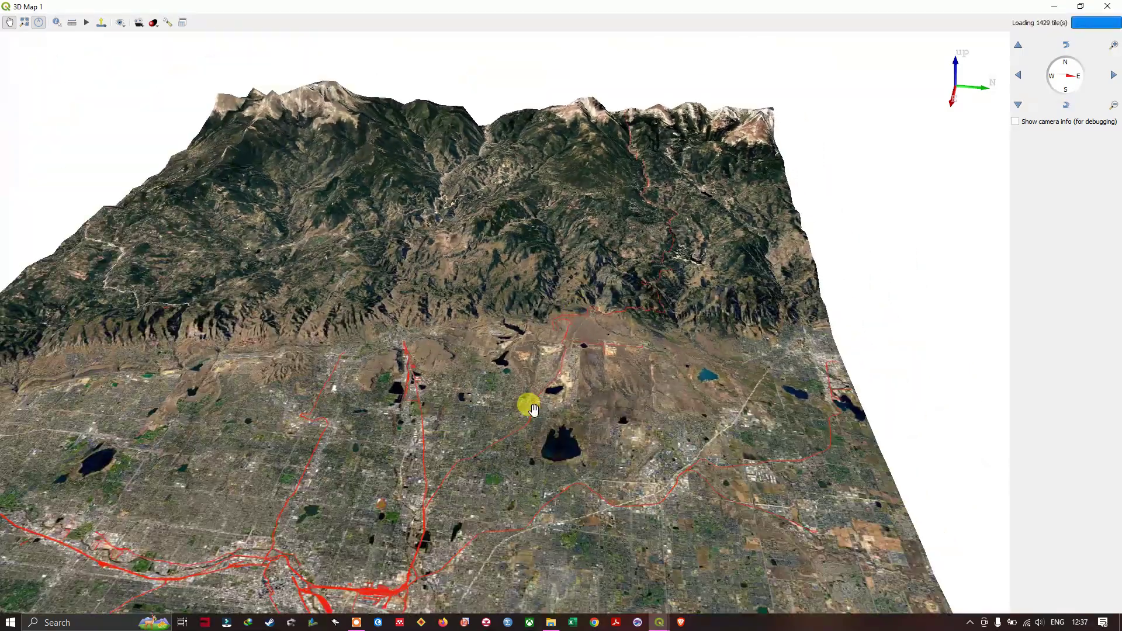
scroll(532, 409, down, 3)
scroll(598, 278, down, 1)
scroll(545, 364, down, 1)
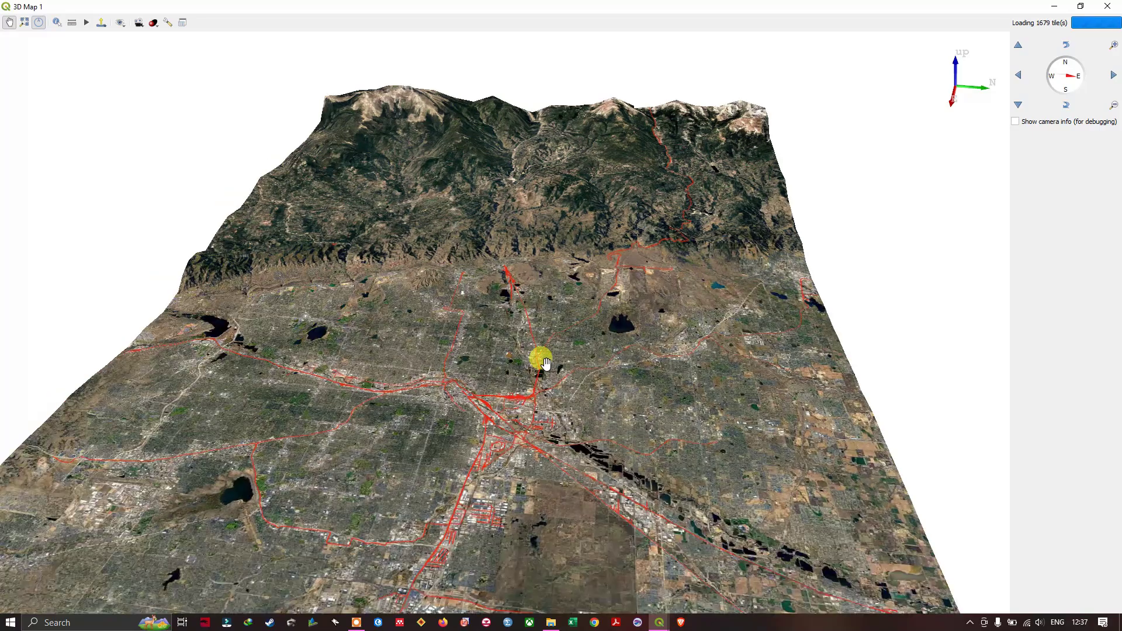
scroll(545, 364, down, 1)
click(1054, 6)
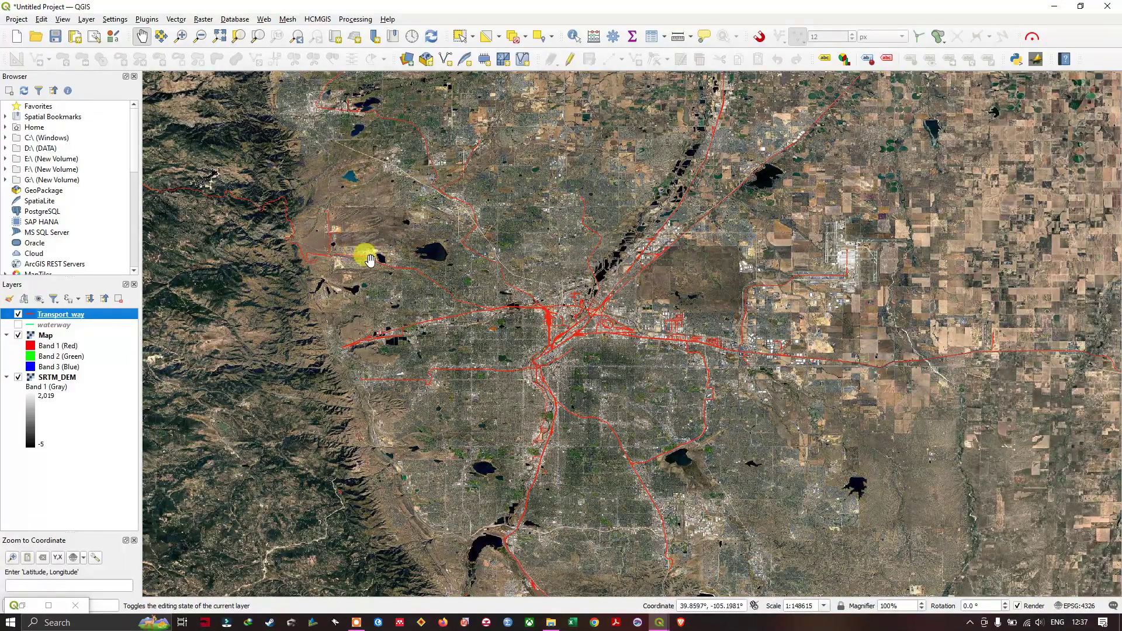
Add the Esri Topographic basemap from the HCMGIS plugin and inspect it draped over the terrain in the 3D map
scroll(423, 283, down, 1)
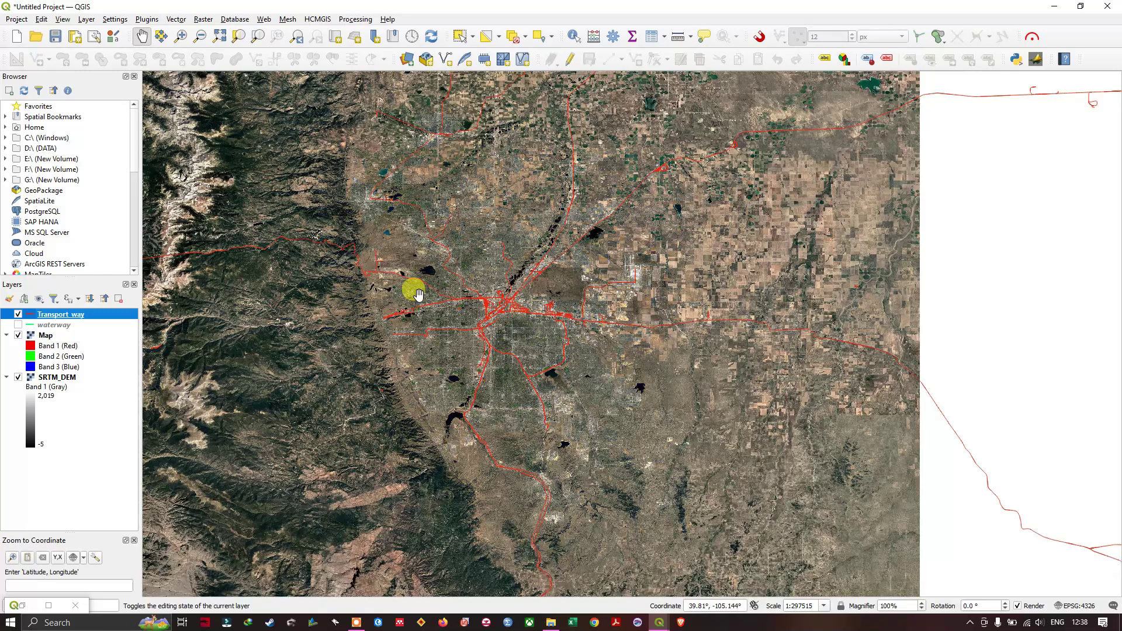
click(317, 19)
mouse_move(362, 32)
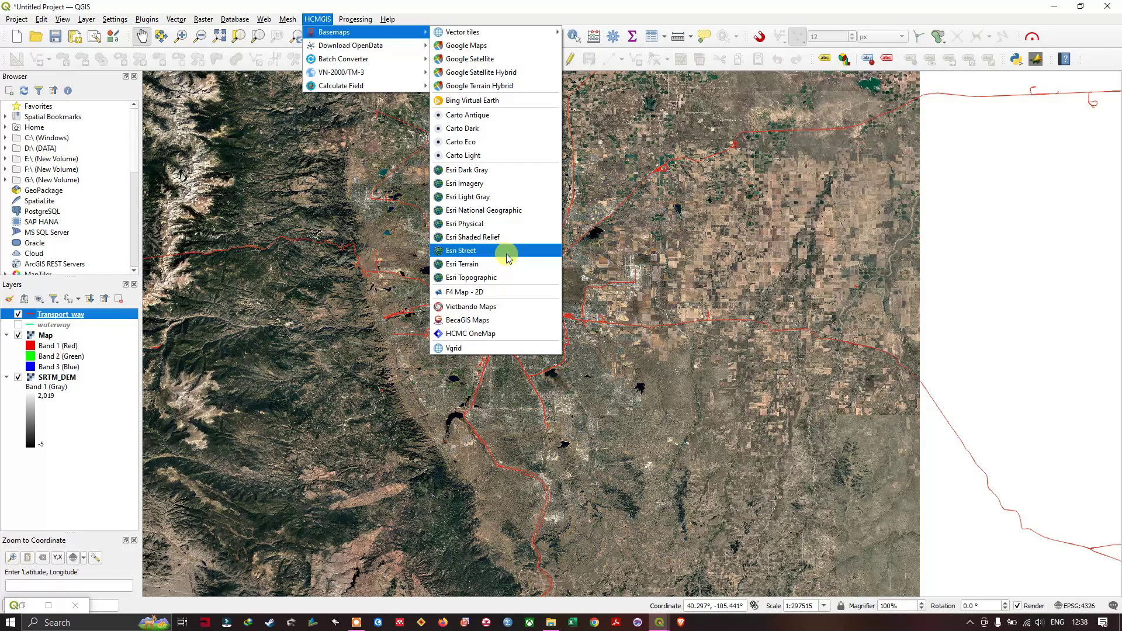
click(494, 282)
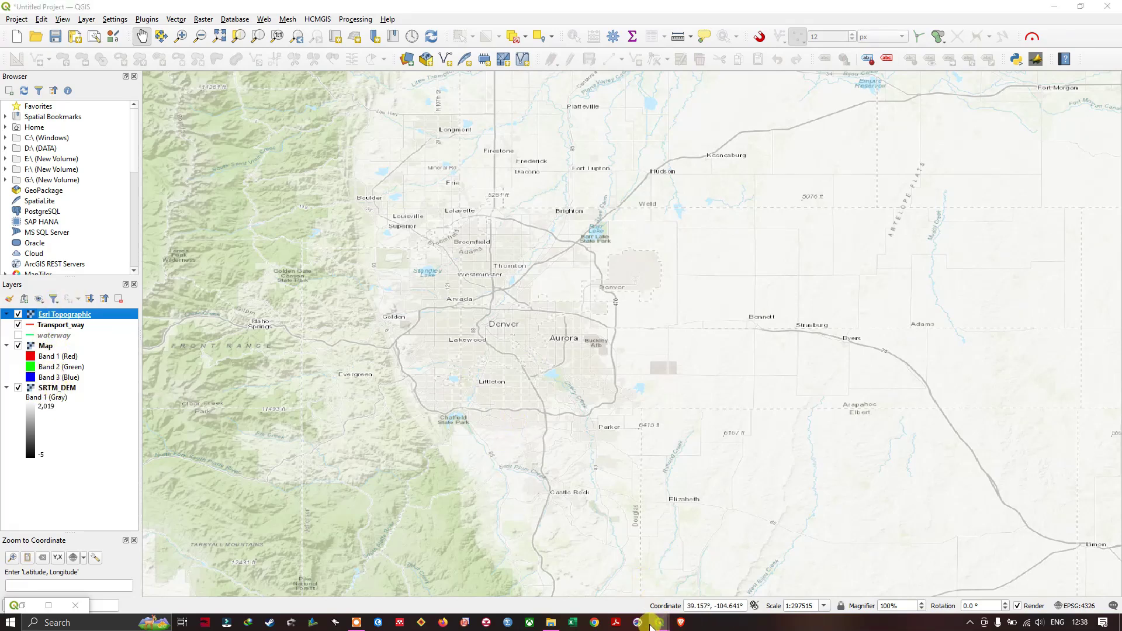
mouse_move(657, 622)
click(705, 585)
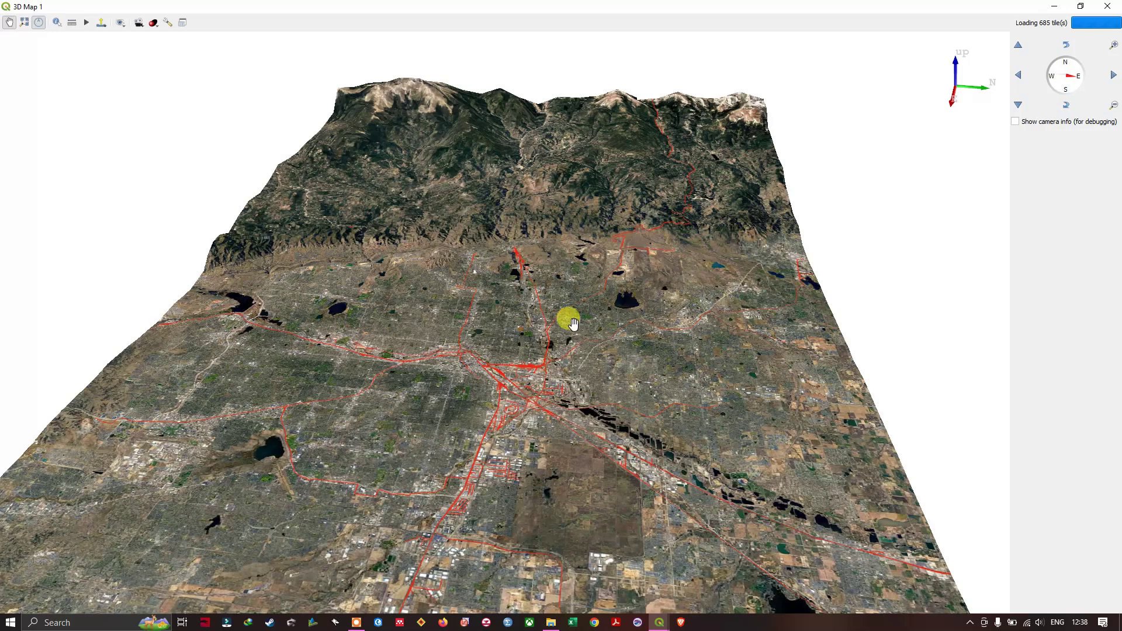
scroll(578, 304, down, 4)
scroll(585, 328, down, 2)
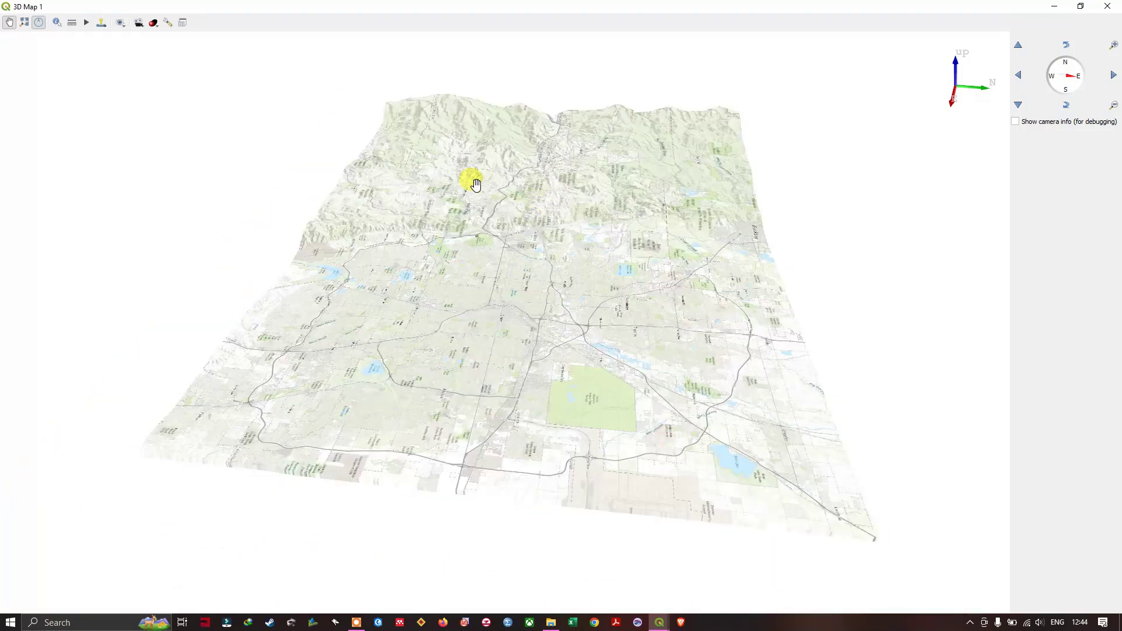
scroll(473, 183, up, 4)
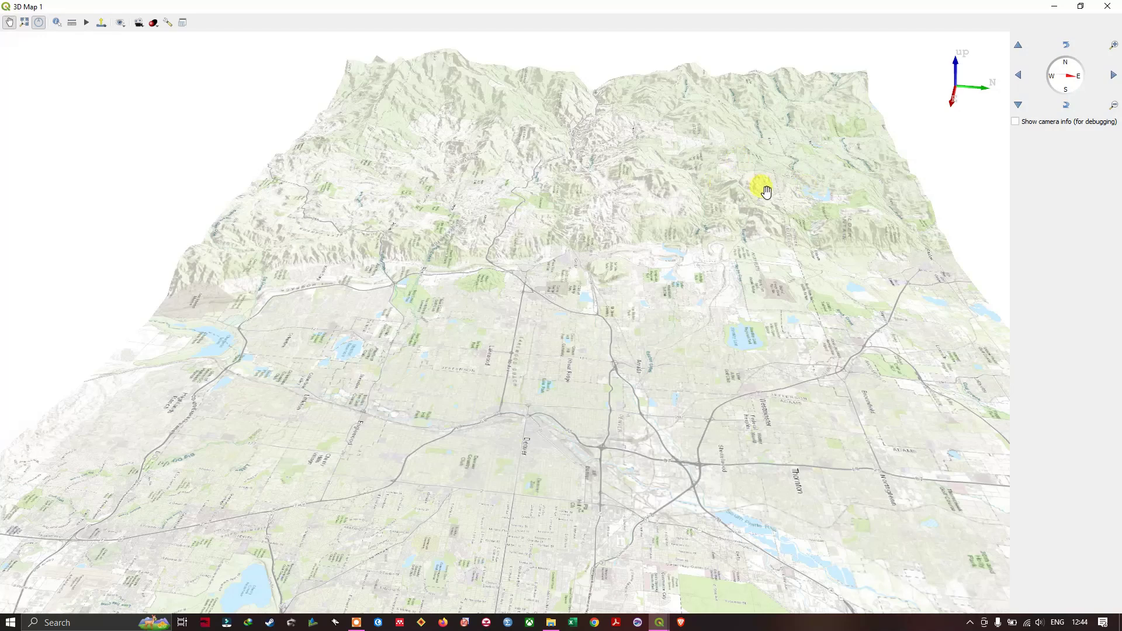
scroll(634, 206, down, 2)
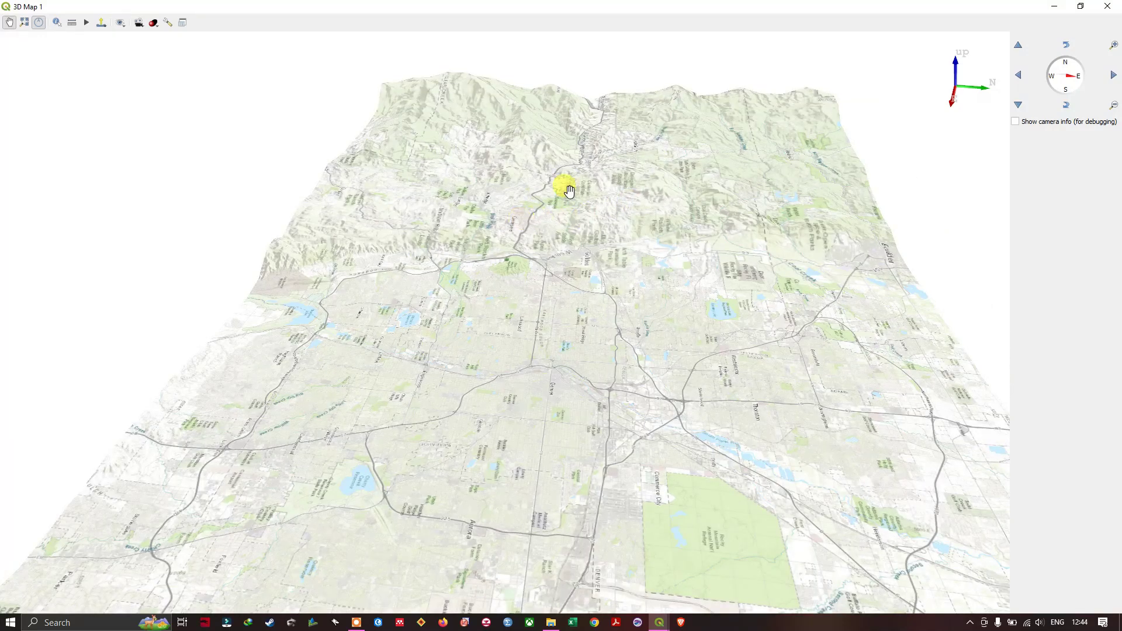
Set the 3D terrain's vertical scale to 8.00 and inspect the exaggerated mountain relief
click(169, 24)
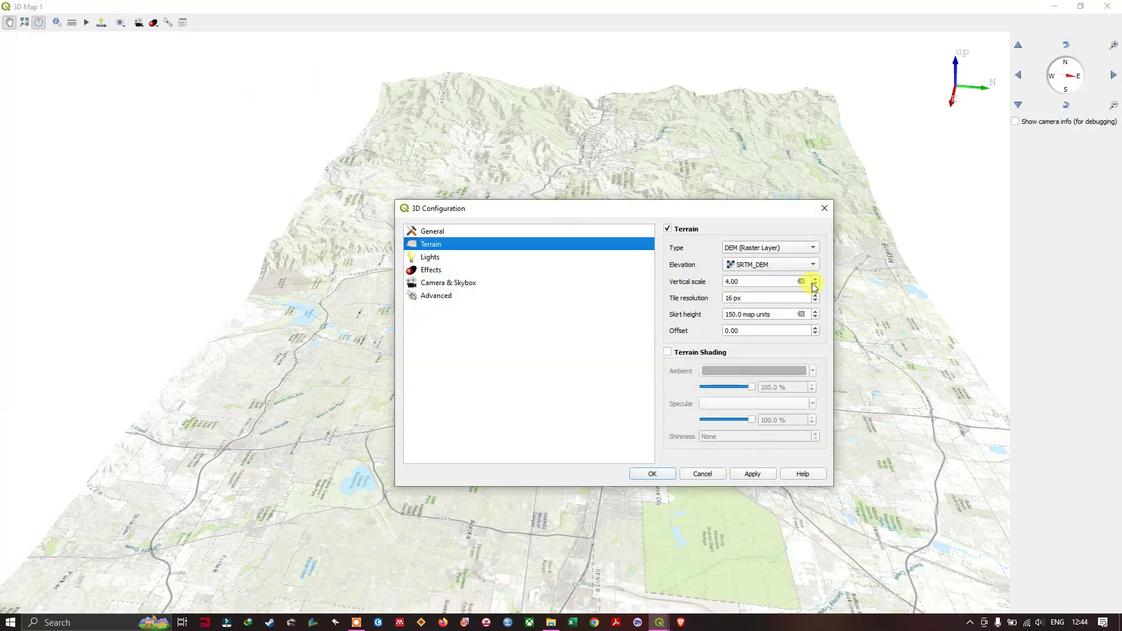
click(815, 280)
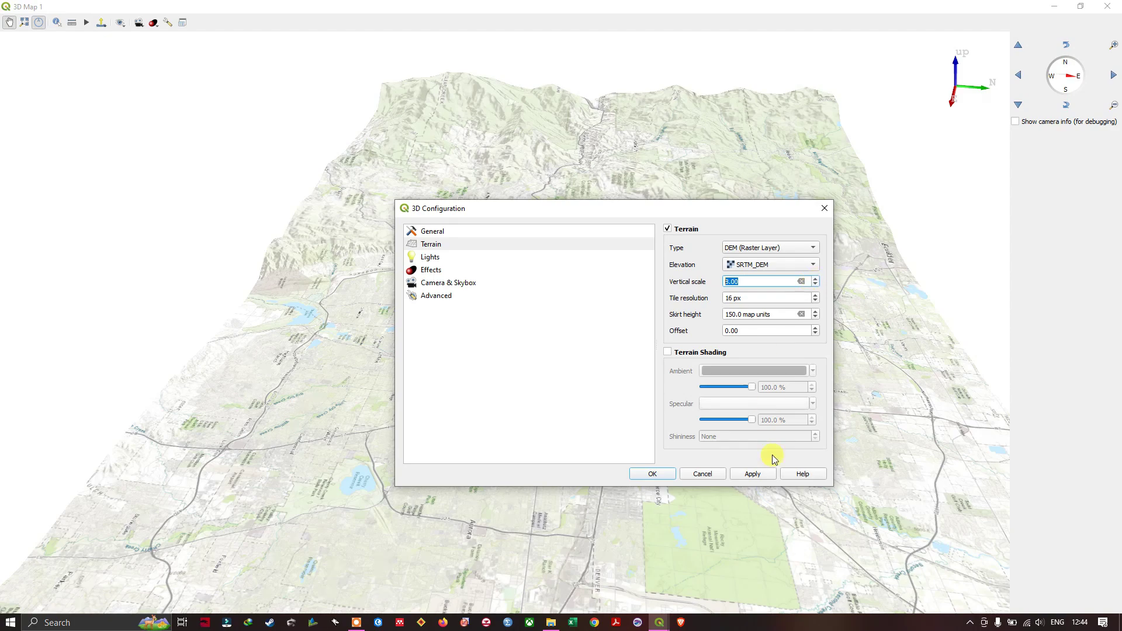
click(754, 474)
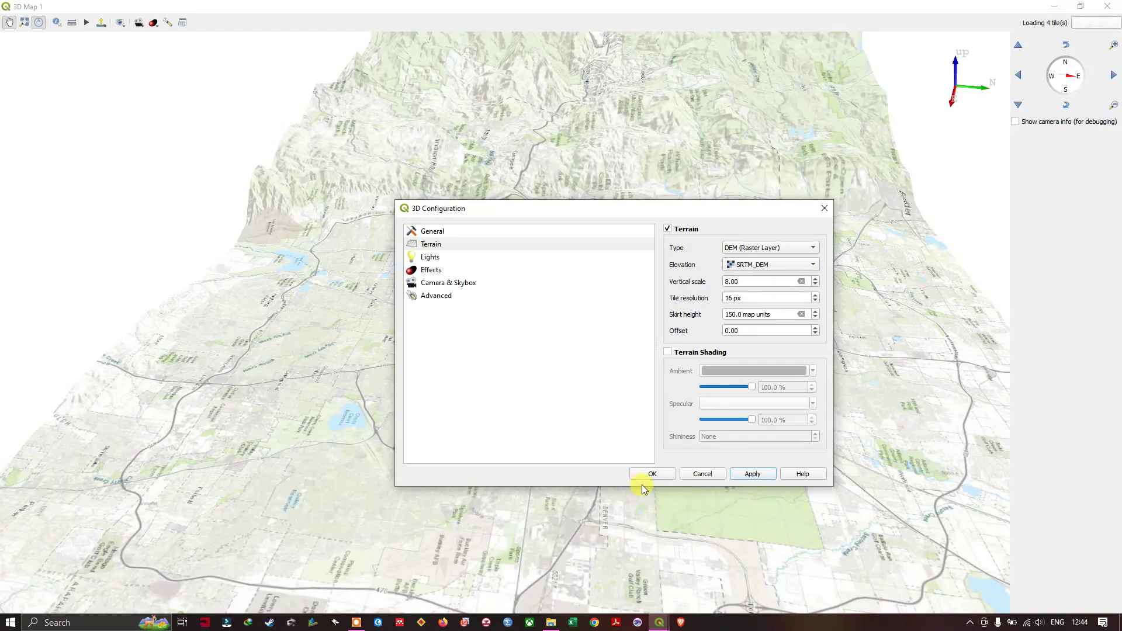
click(660, 476)
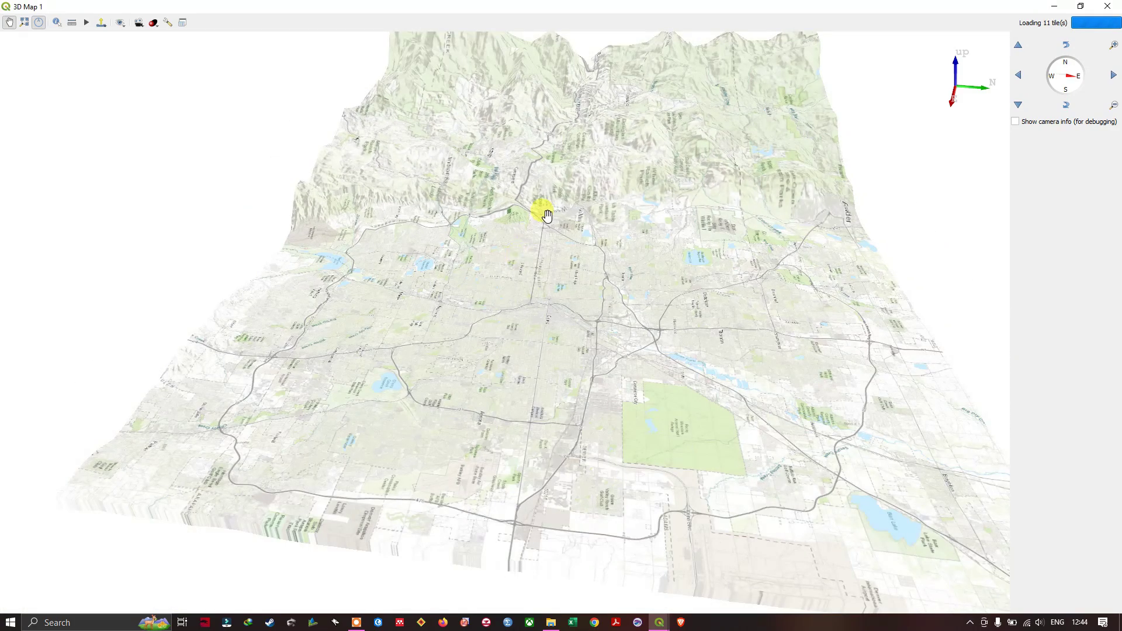
drag(546, 215, 574, 157)
scroll(573, 88, up, 3)
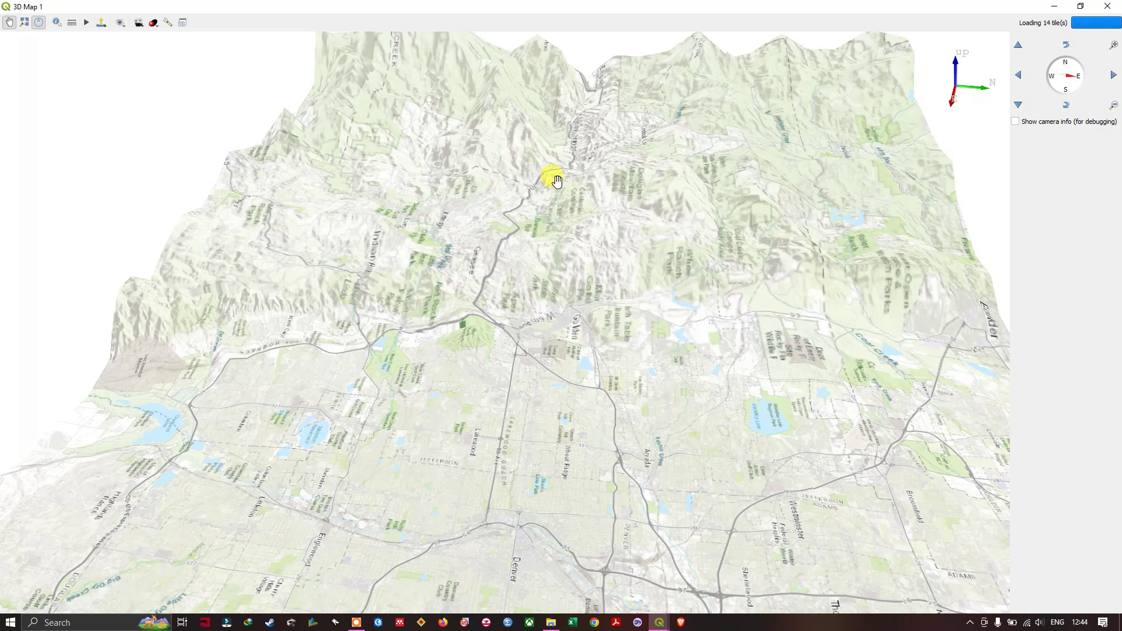
scroll(567, 182, down, 5)
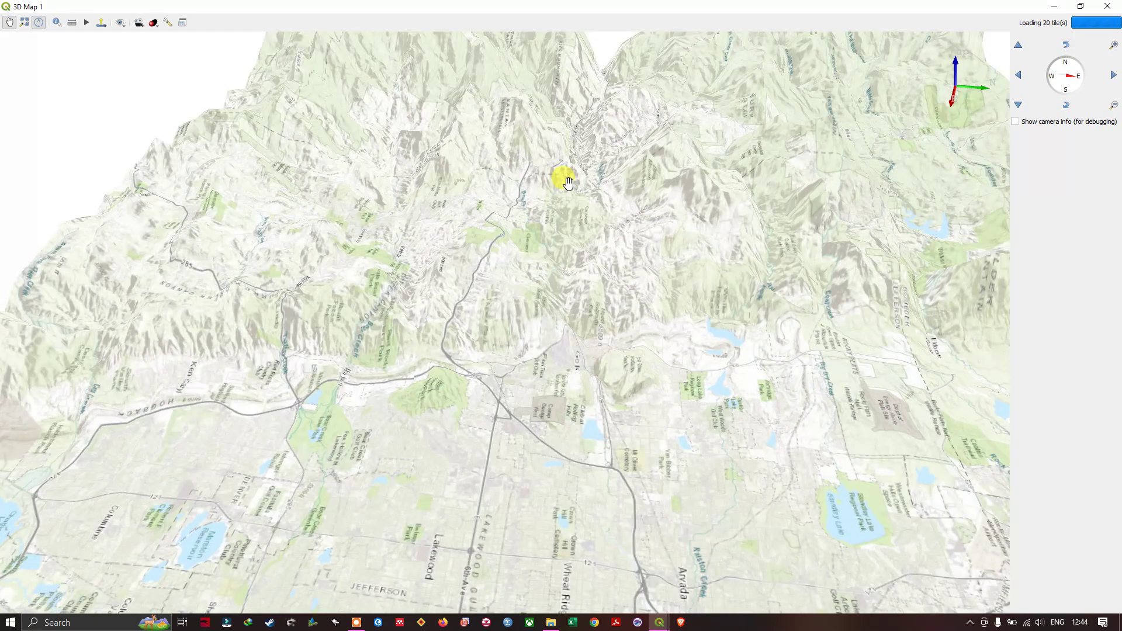
scroll(544, 182, down, 2)
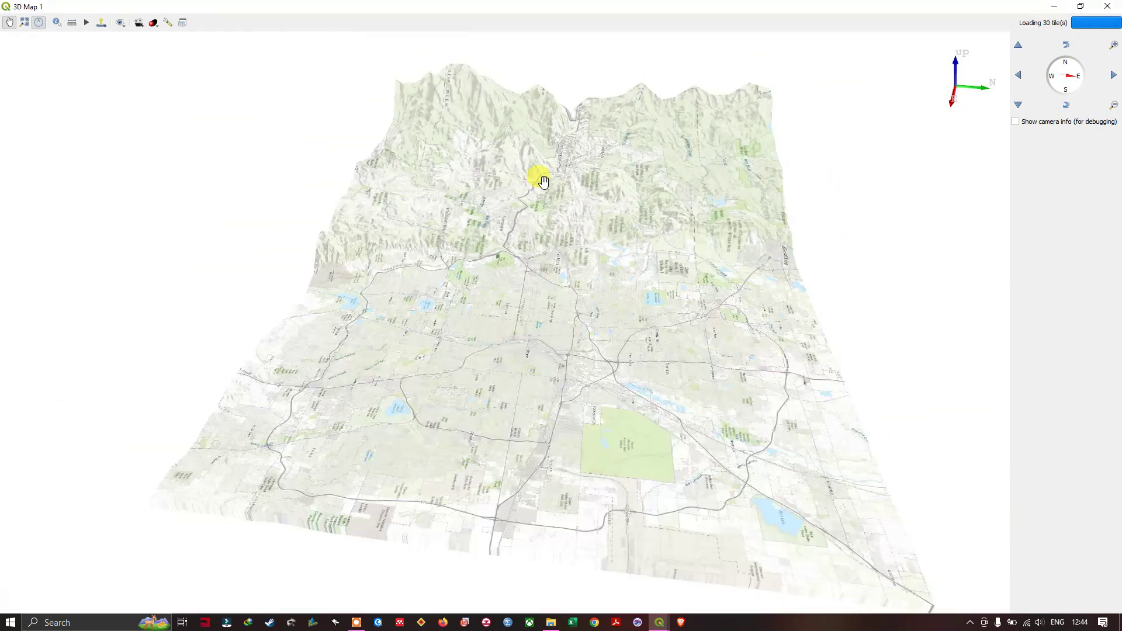
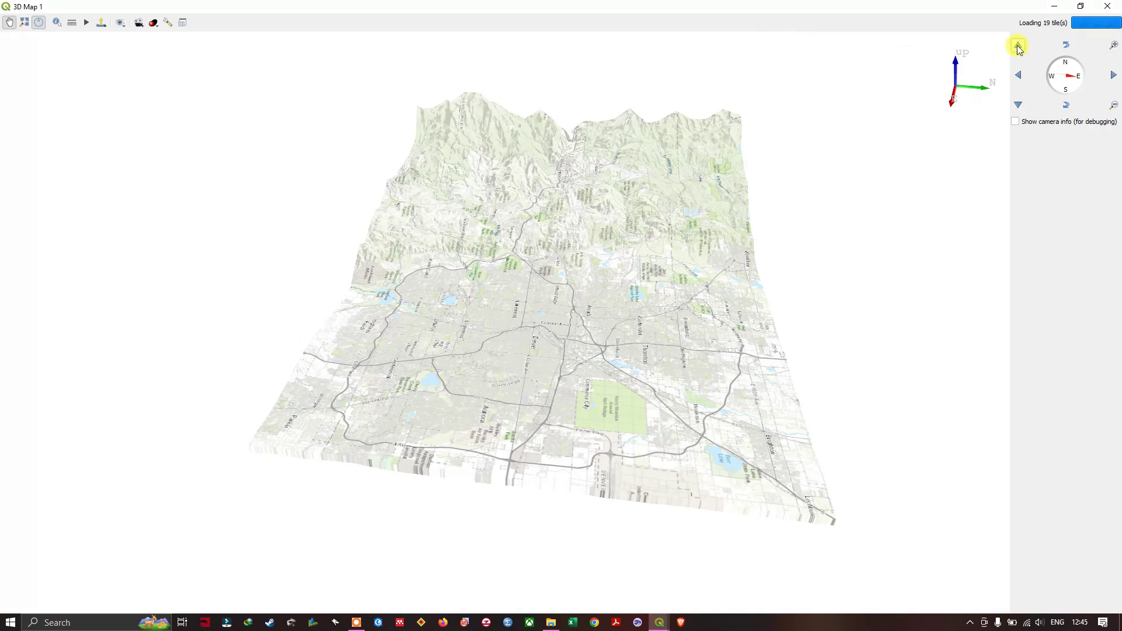
Hide the Esri Topographic layer in the main project window and return to the 3D map
click(1054, 6)
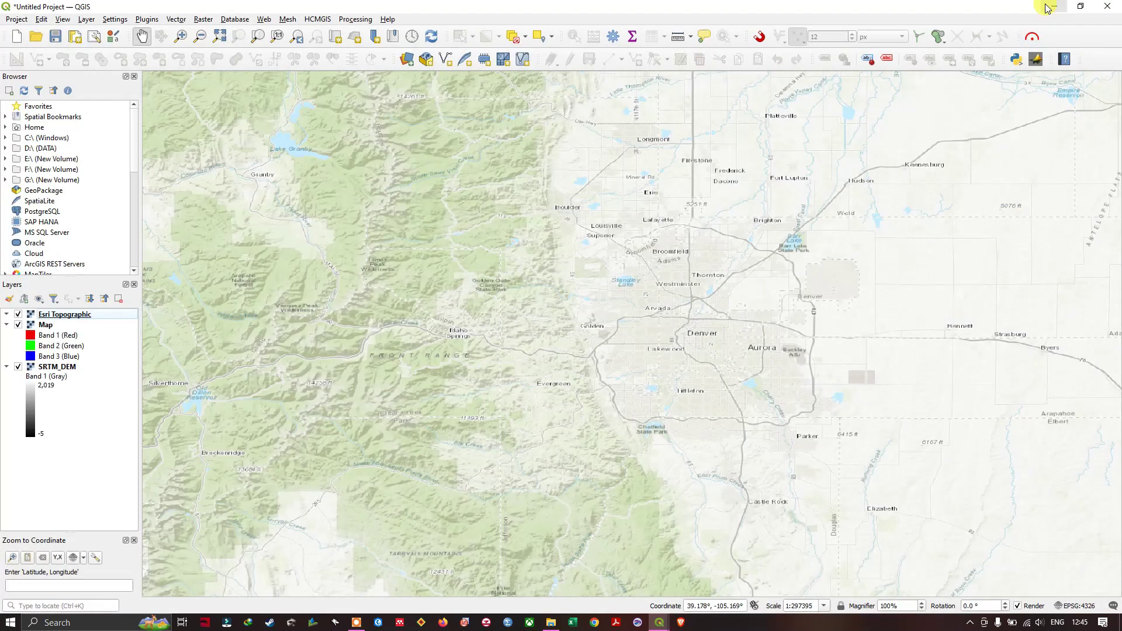
click(19, 314)
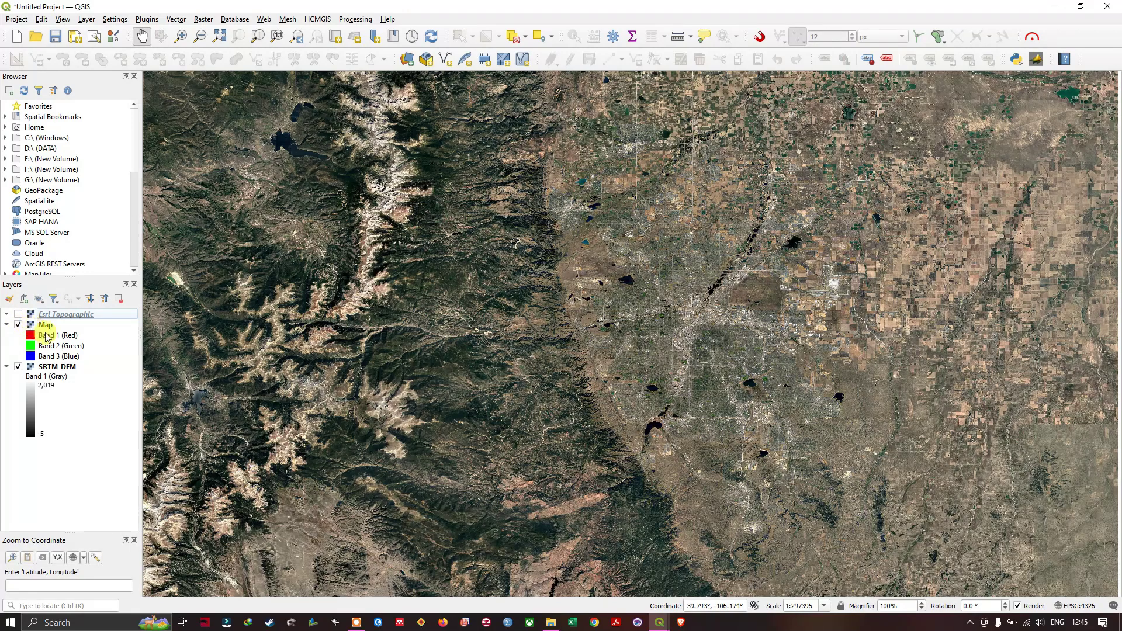
mouse_move(659, 622)
click(725, 587)
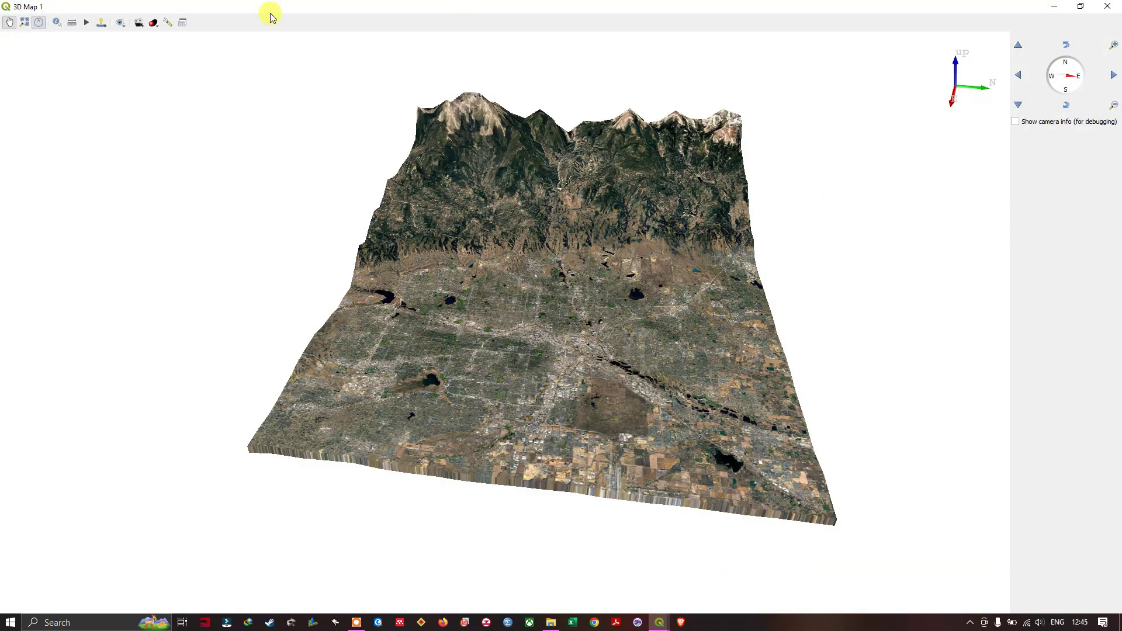
Set the vertical scale of the 3D terrain to 4.00 and apply it to the map
click(167, 22)
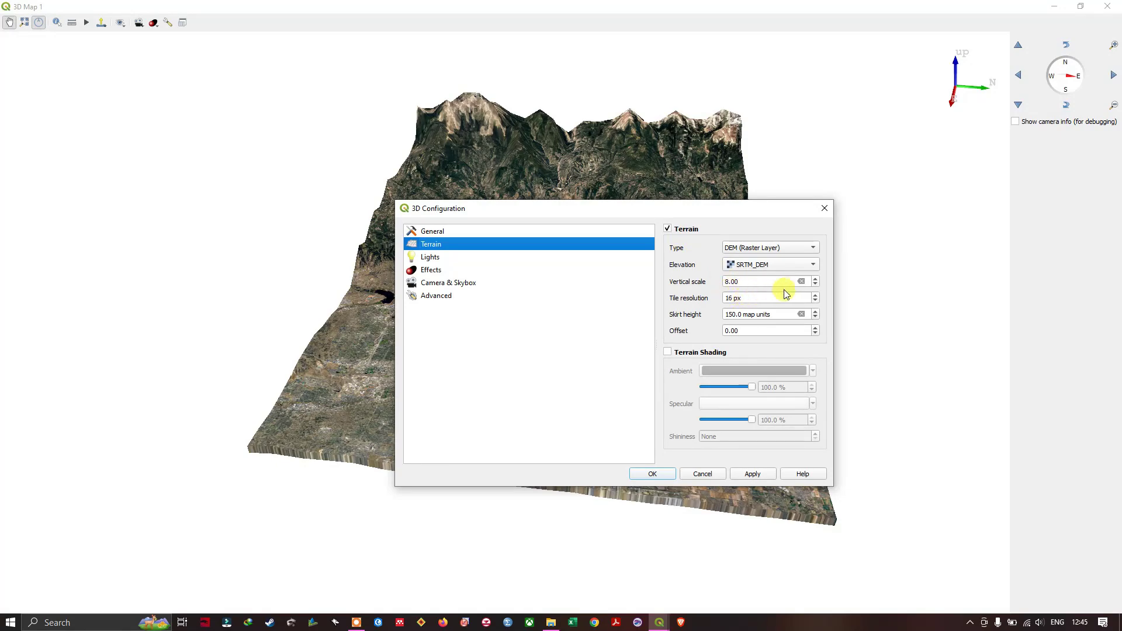
click(816, 285)
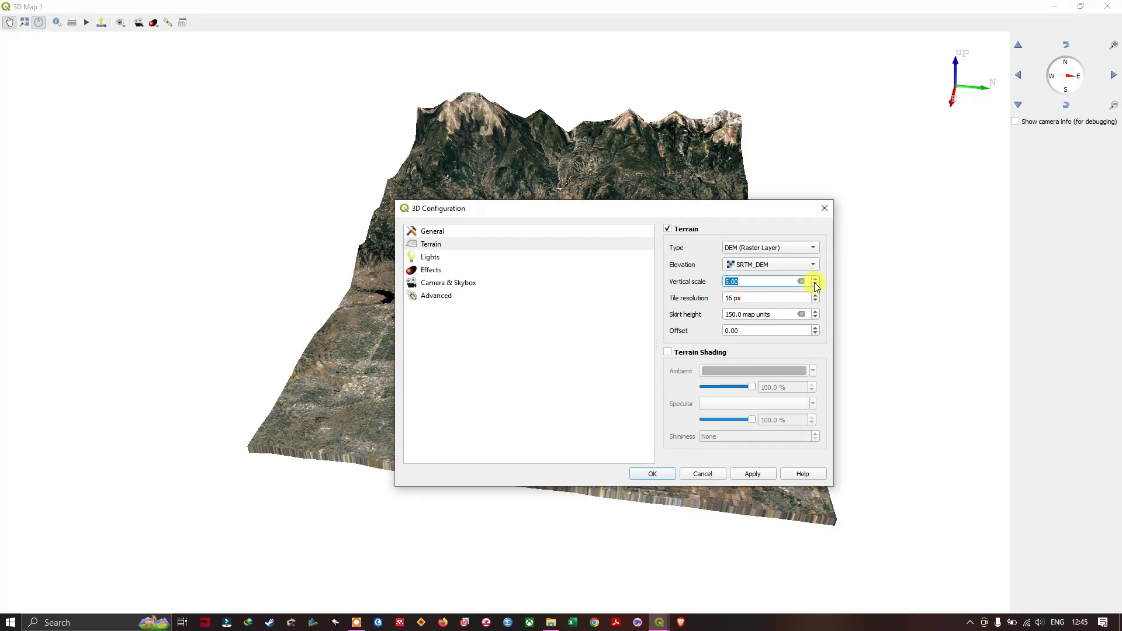
click(755, 475)
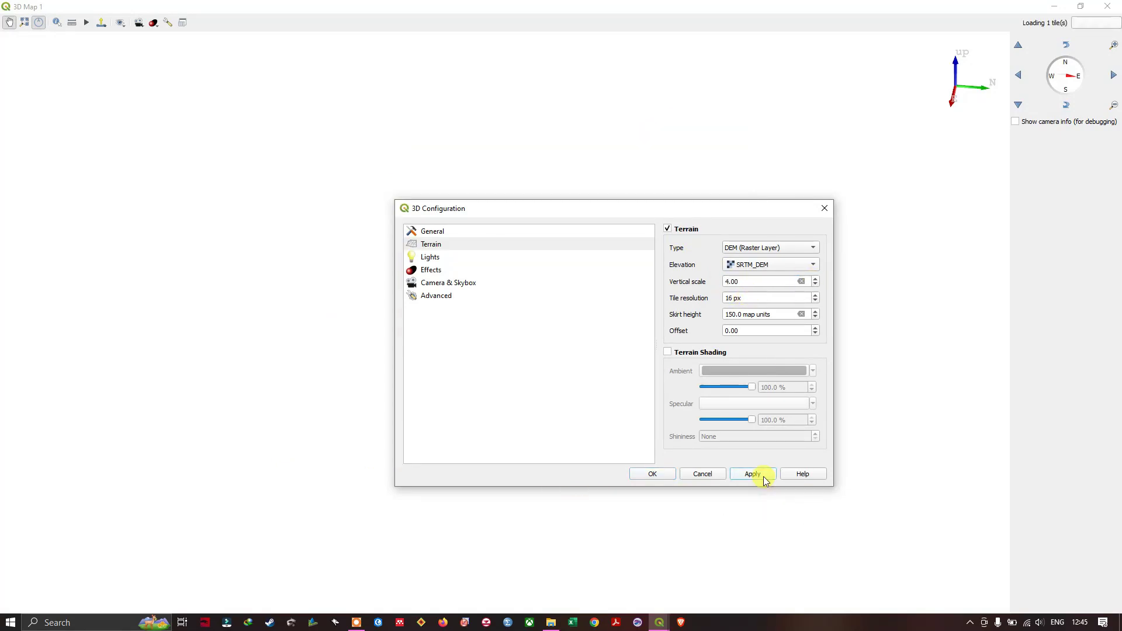
click(653, 474)
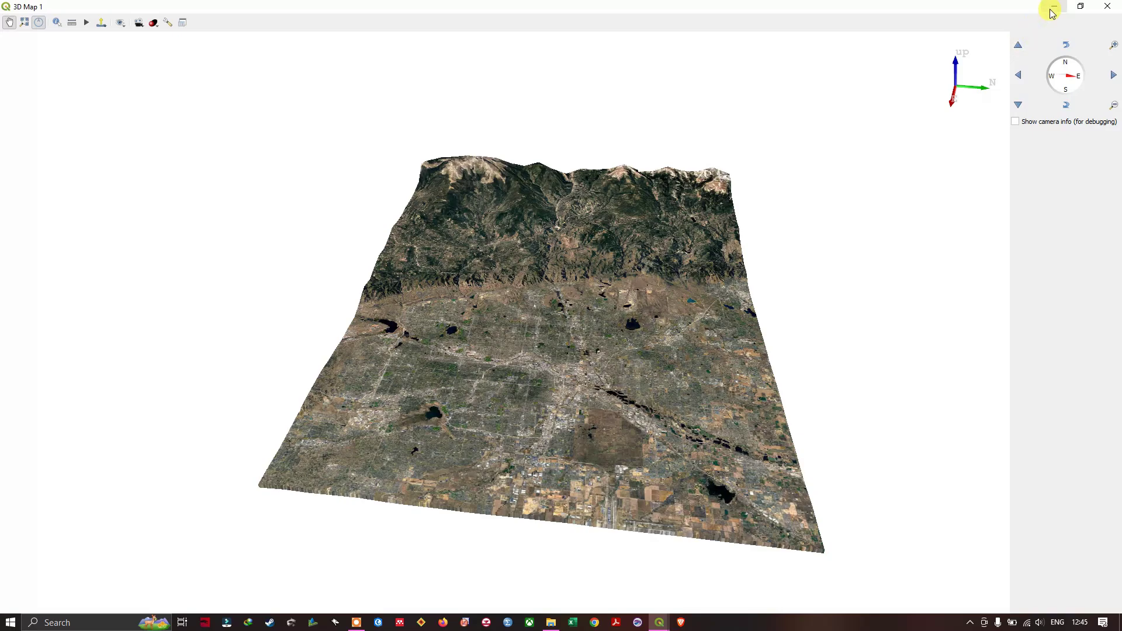
Frame the whole terrain block large in the 3D map, with the mountains at the back and the plain in front
click(1055, 7)
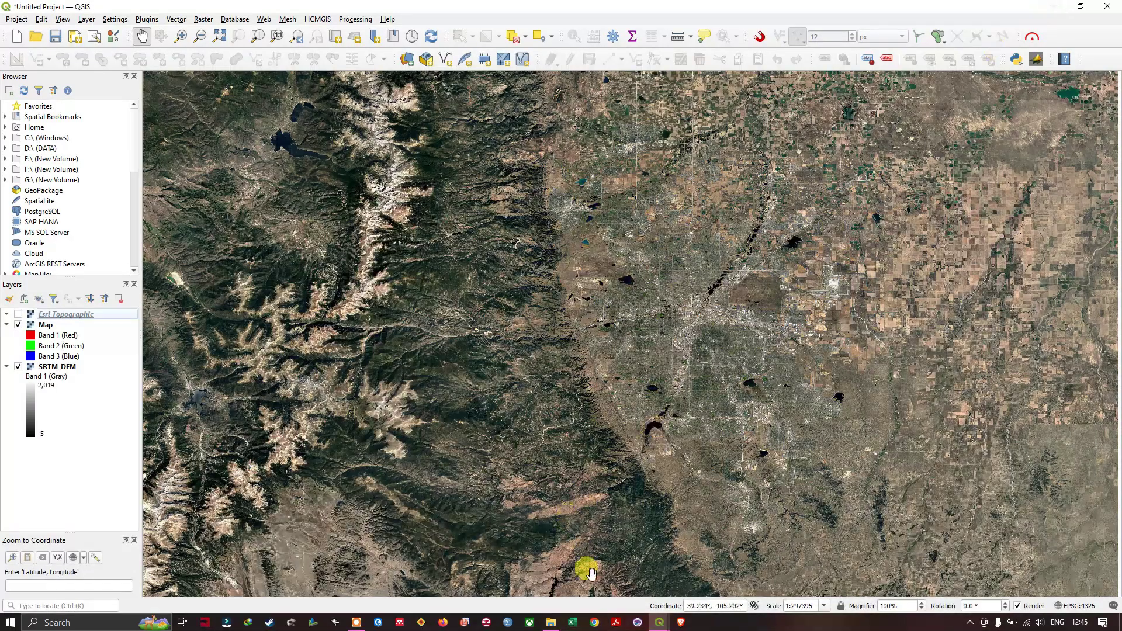
mouse_move(659, 622)
click(742, 576)
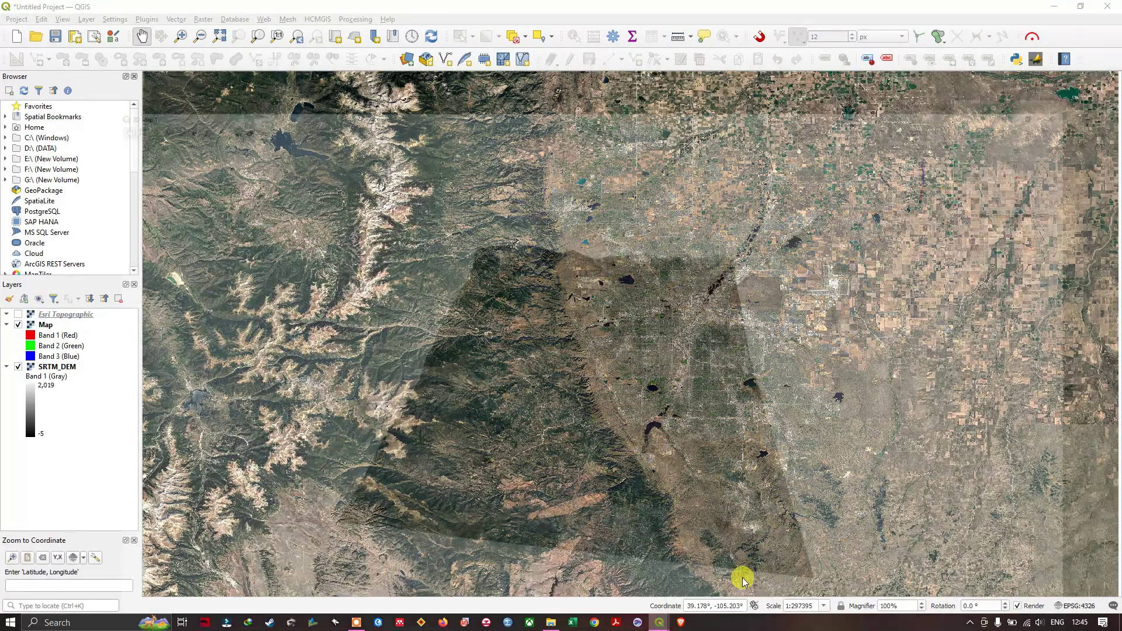
drag(662, 424, 661, 394)
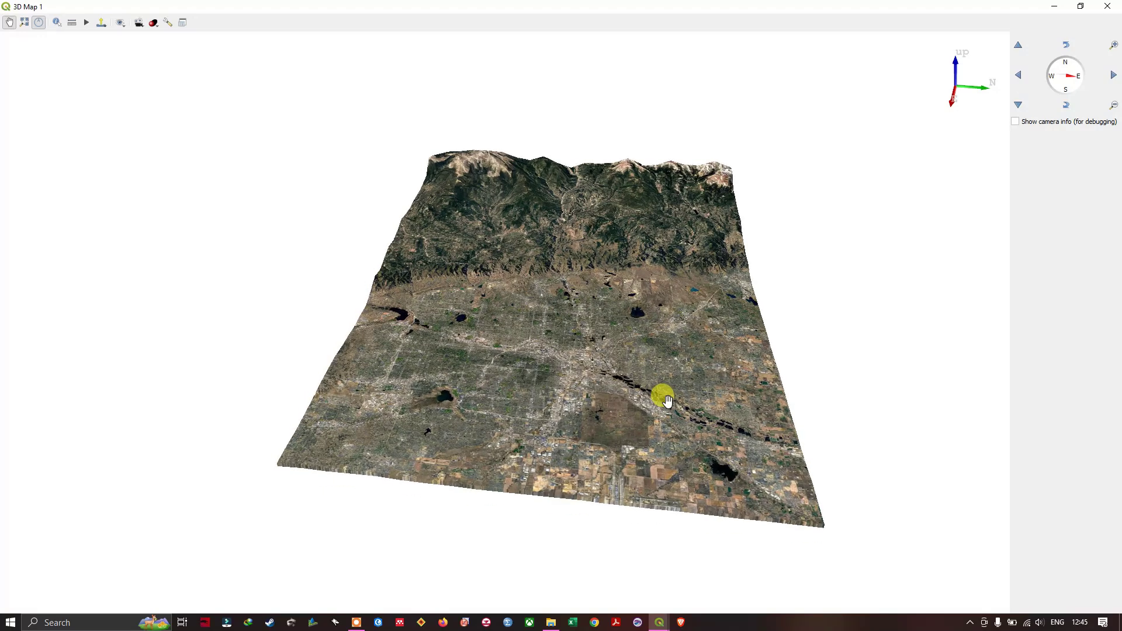
scroll(621, 326, up, 3)
scroll(555, 353, up, 2)
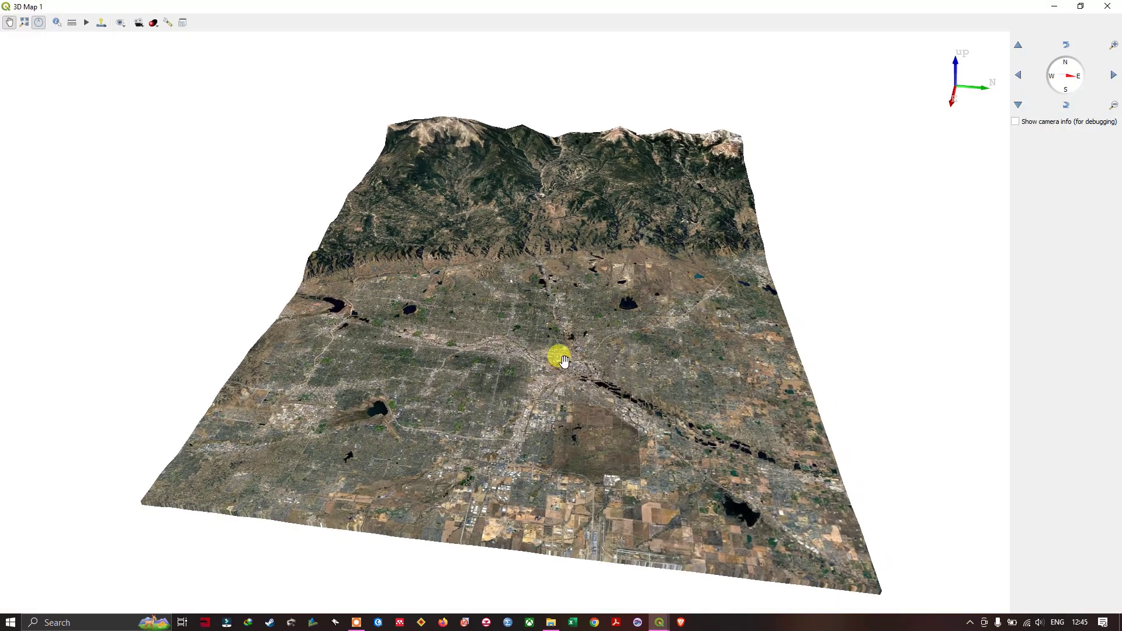
drag(572, 349, 571, 288)
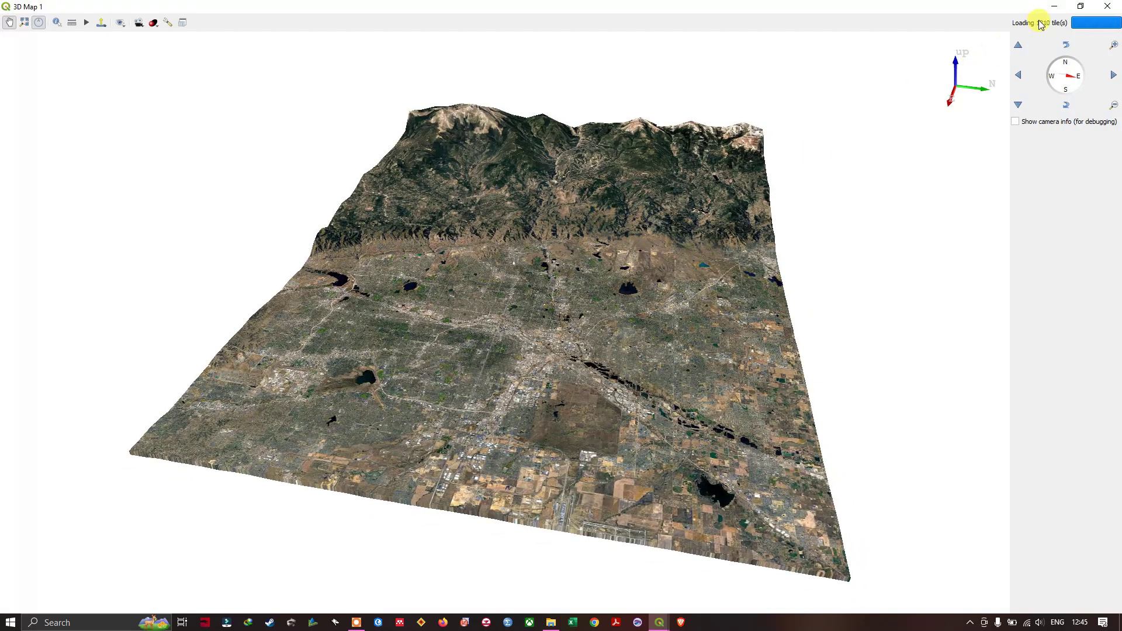
Return to the main project window and create a new print layout titled "Maps 3D"
click(1054, 5)
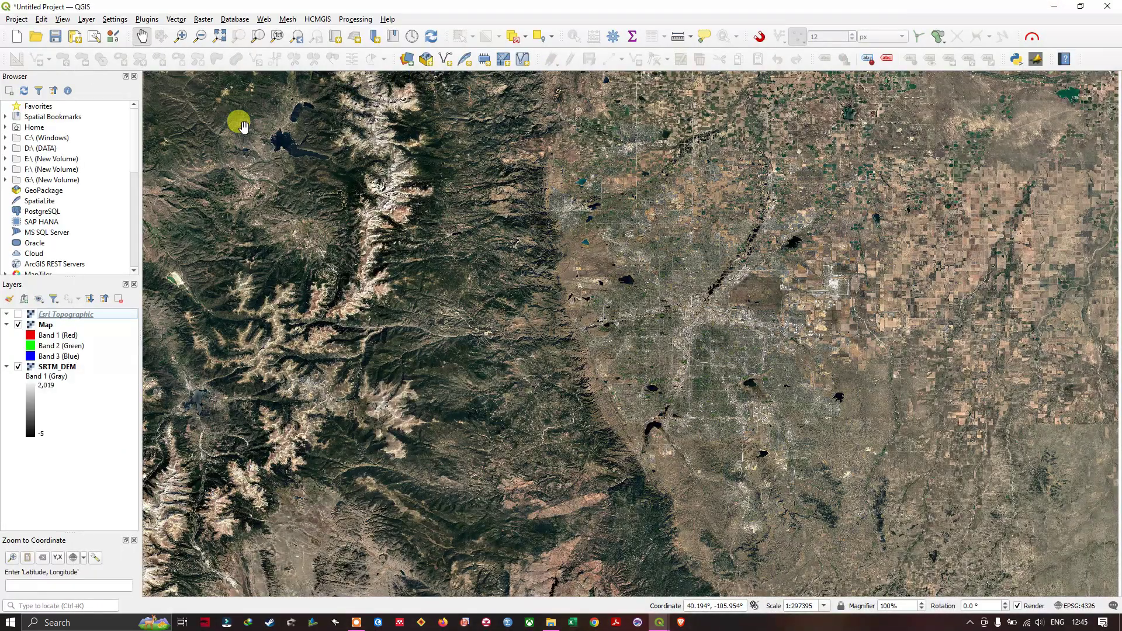
click(79, 39)
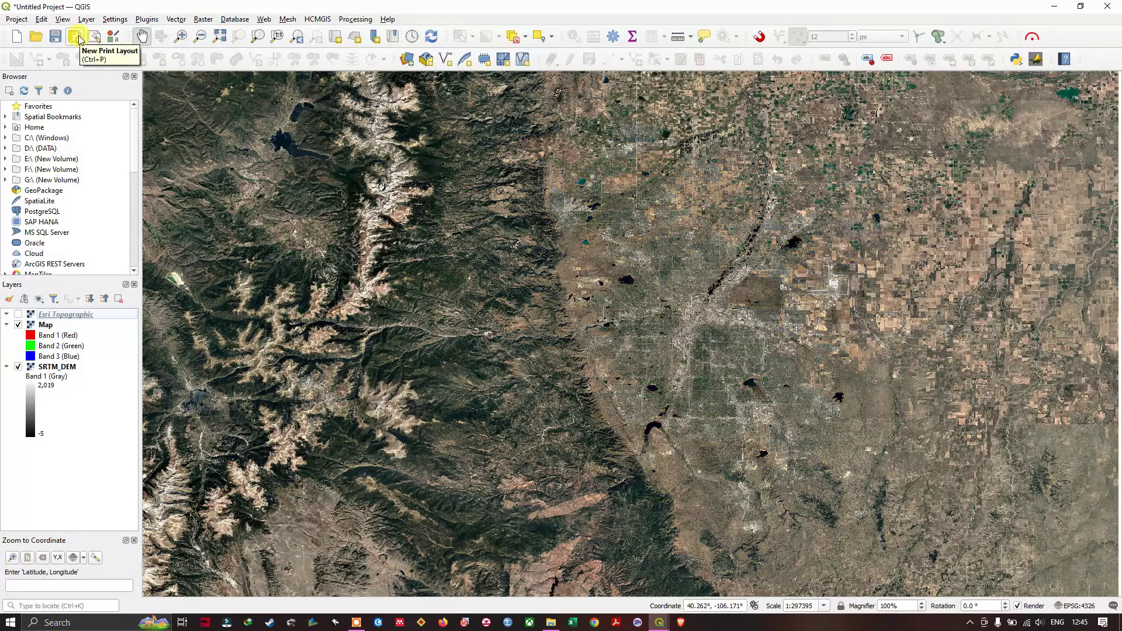
click(76, 37)
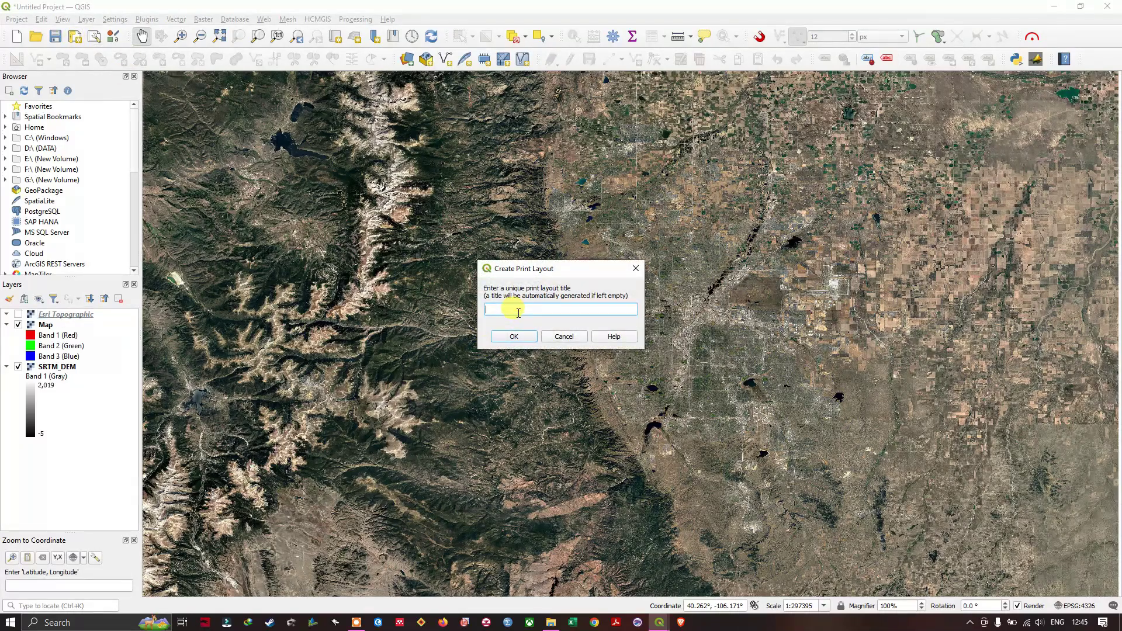
text(Maps 3D)
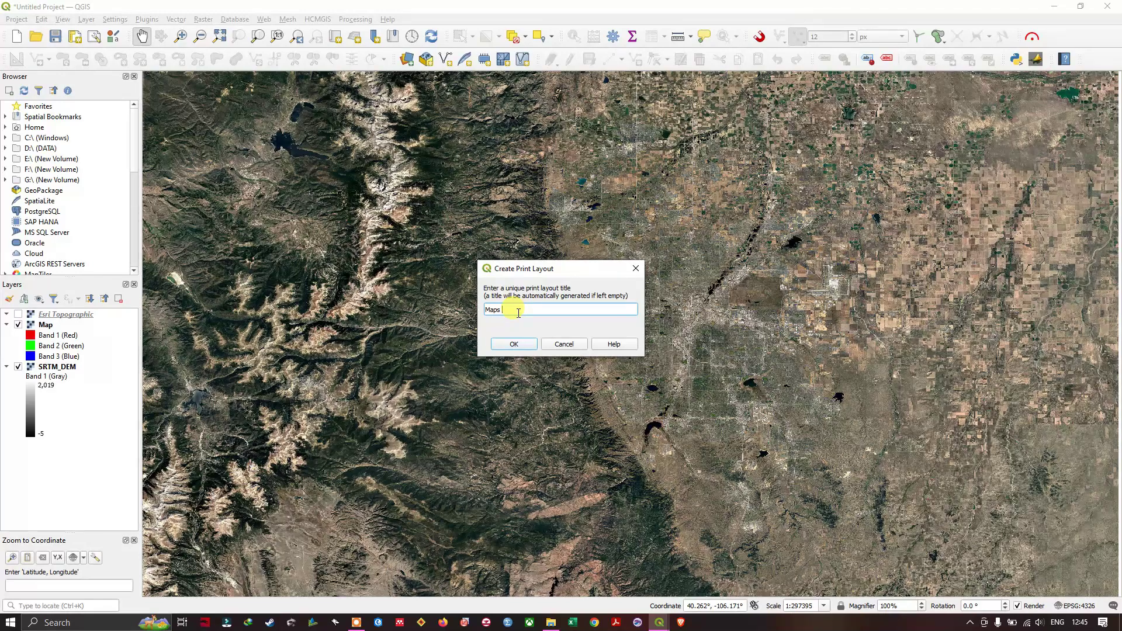
click(517, 342)
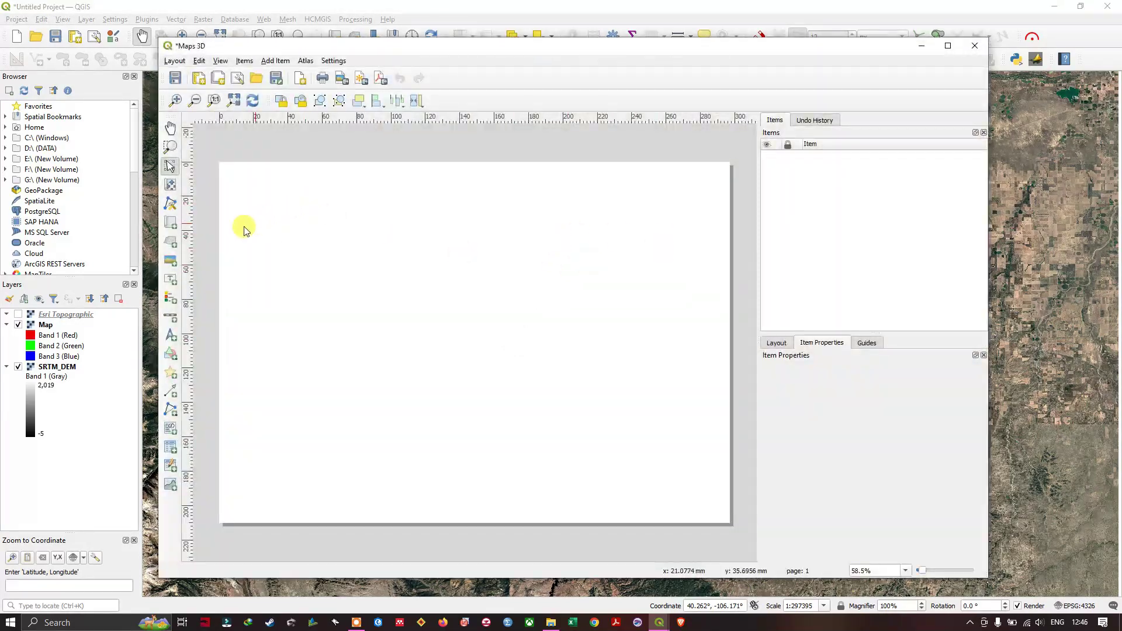
Add a 3D map item covering the whole layout page, taking its scene settings and camera pose from 3D Map 1
click(168, 241)
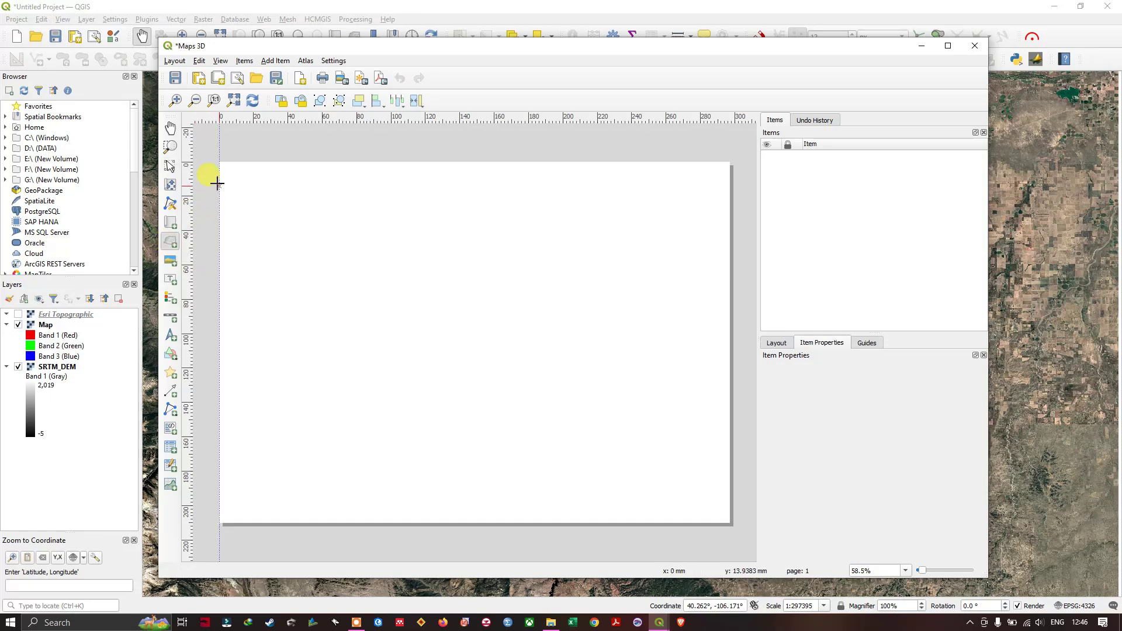
drag(219, 162, 730, 523)
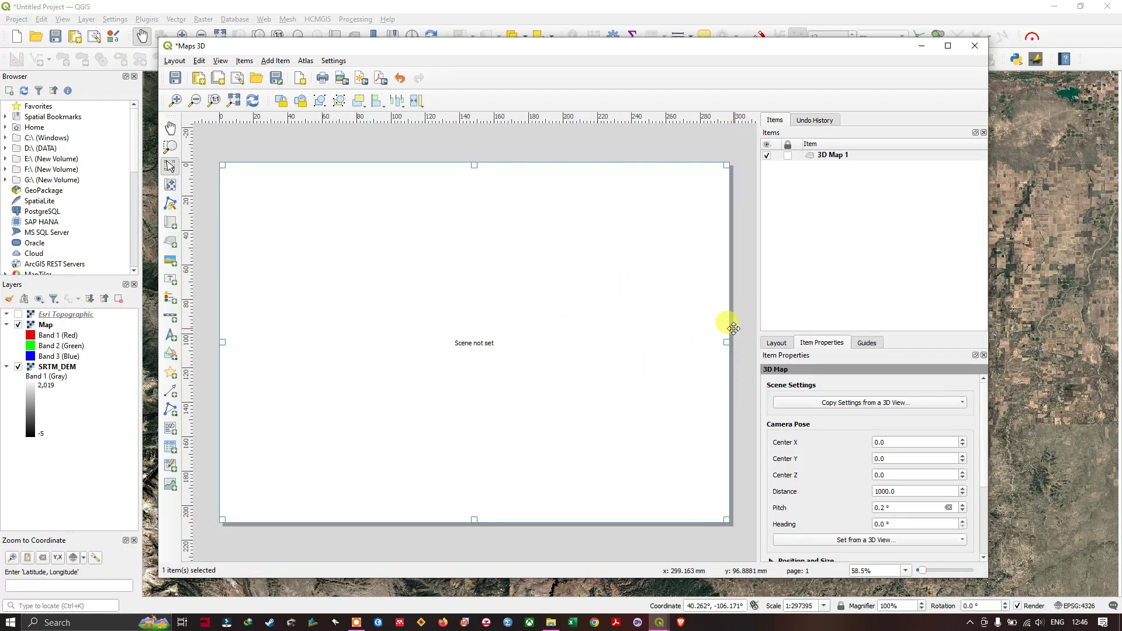
click(863, 403)
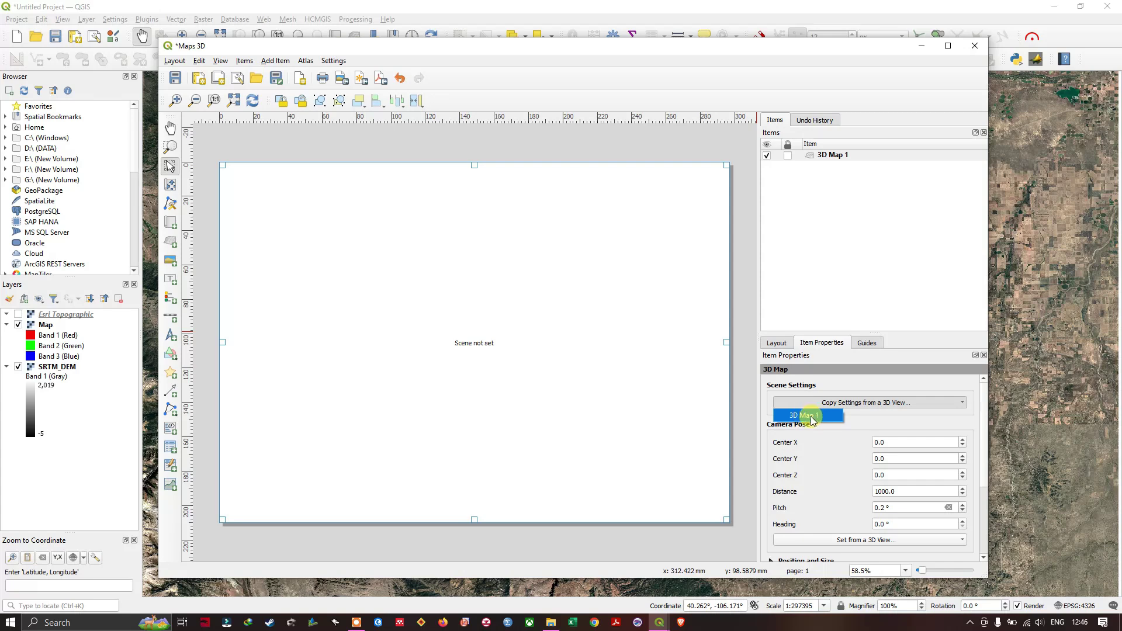
click(832, 415)
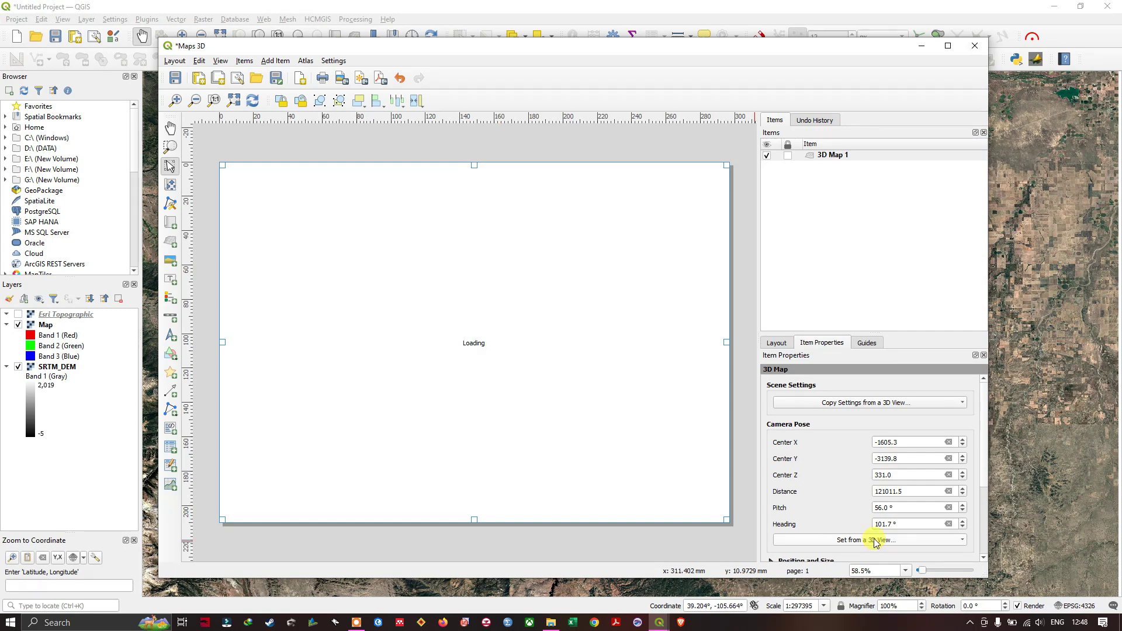
click(875, 541)
click(823, 553)
click(524, 324)
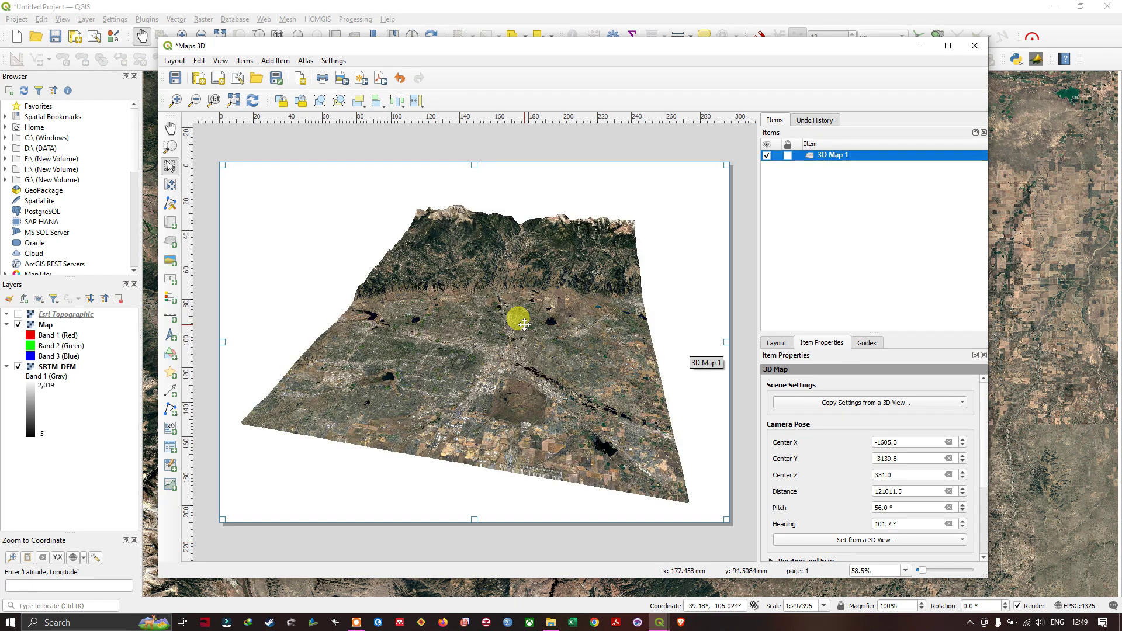
Start exporting the layout as a JPEG image named "Maps 3D" in the Data folder
click(175, 62)
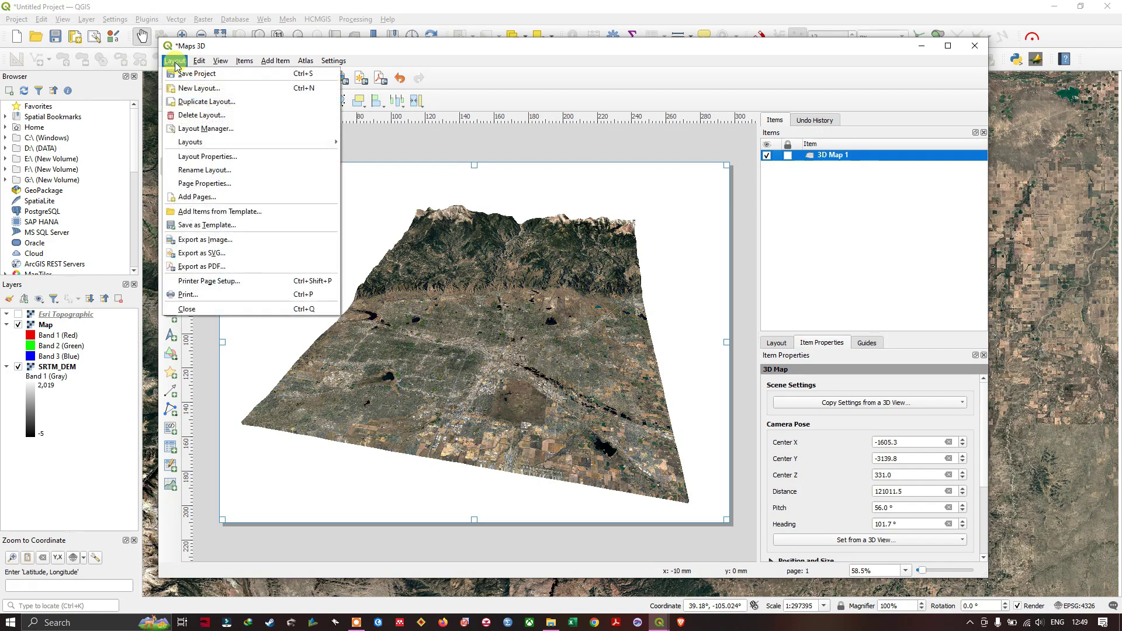
click(385, 52)
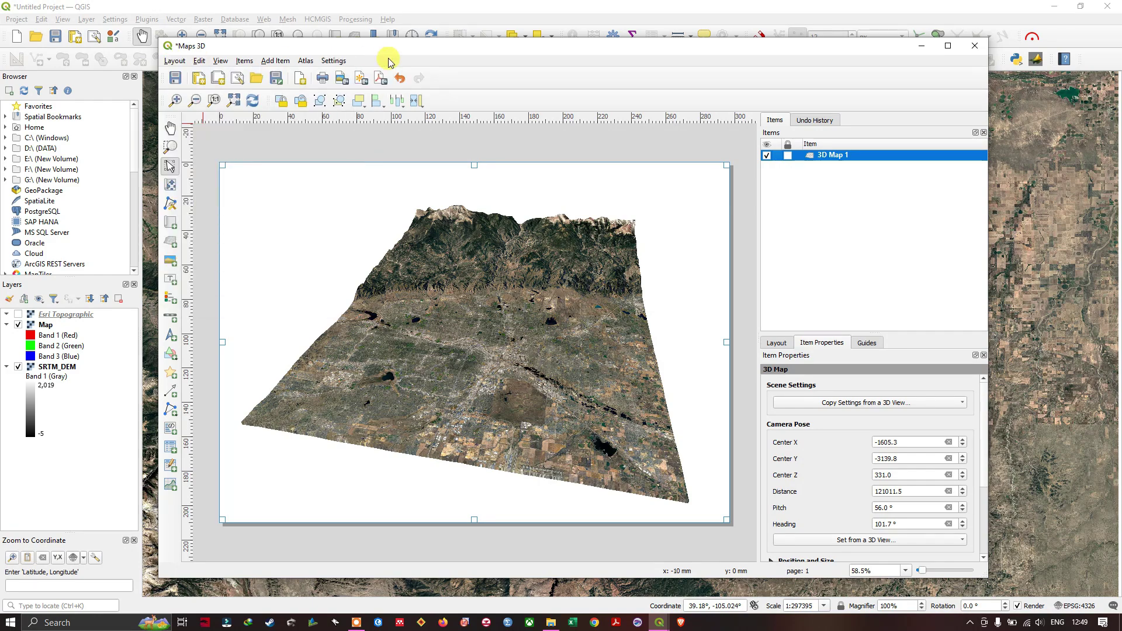
click(340, 79)
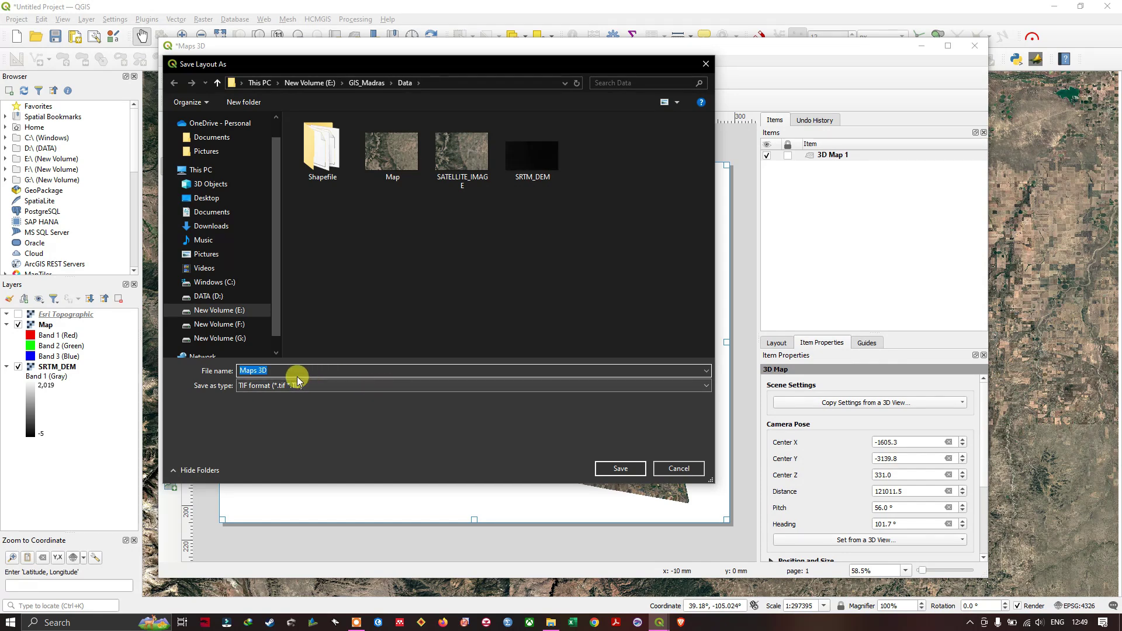
click(267, 371)
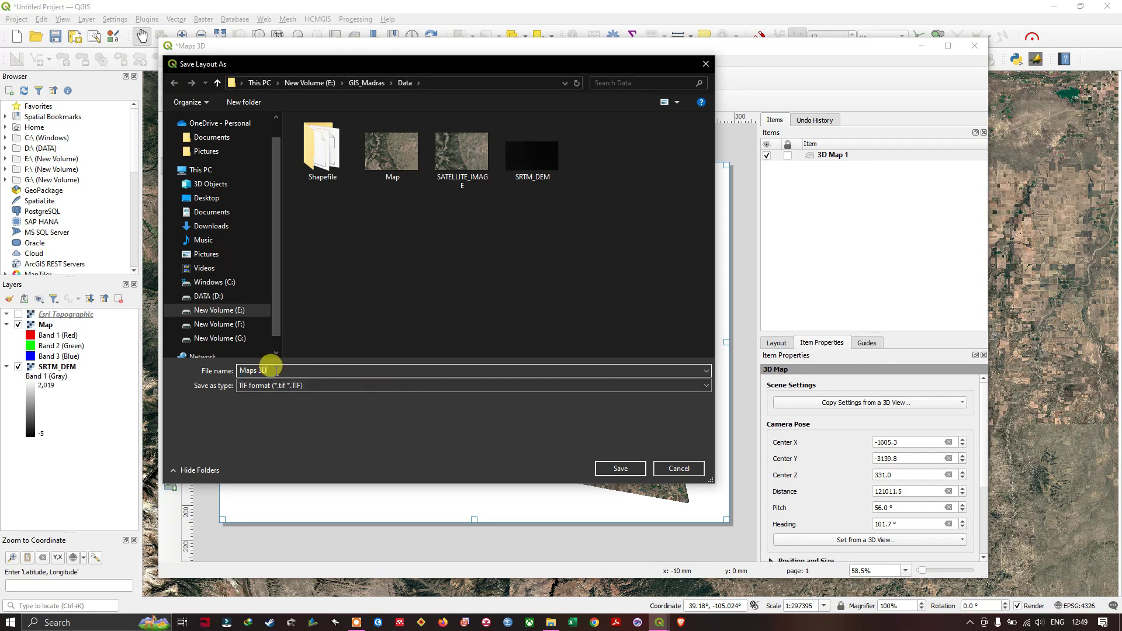
click(296, 386)
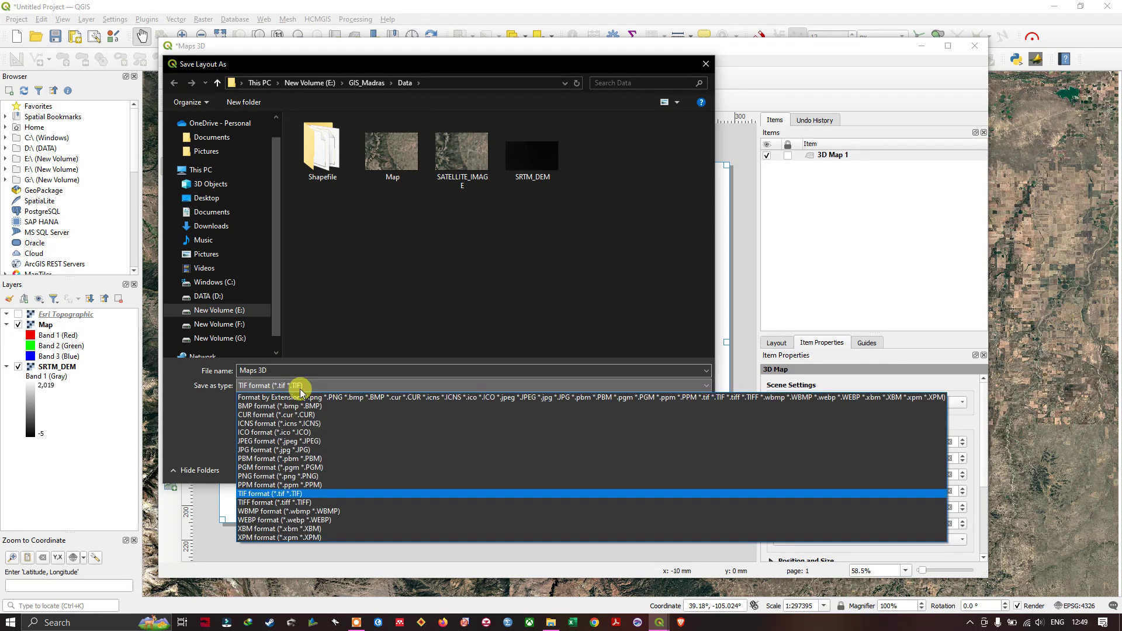
click(295, 441)
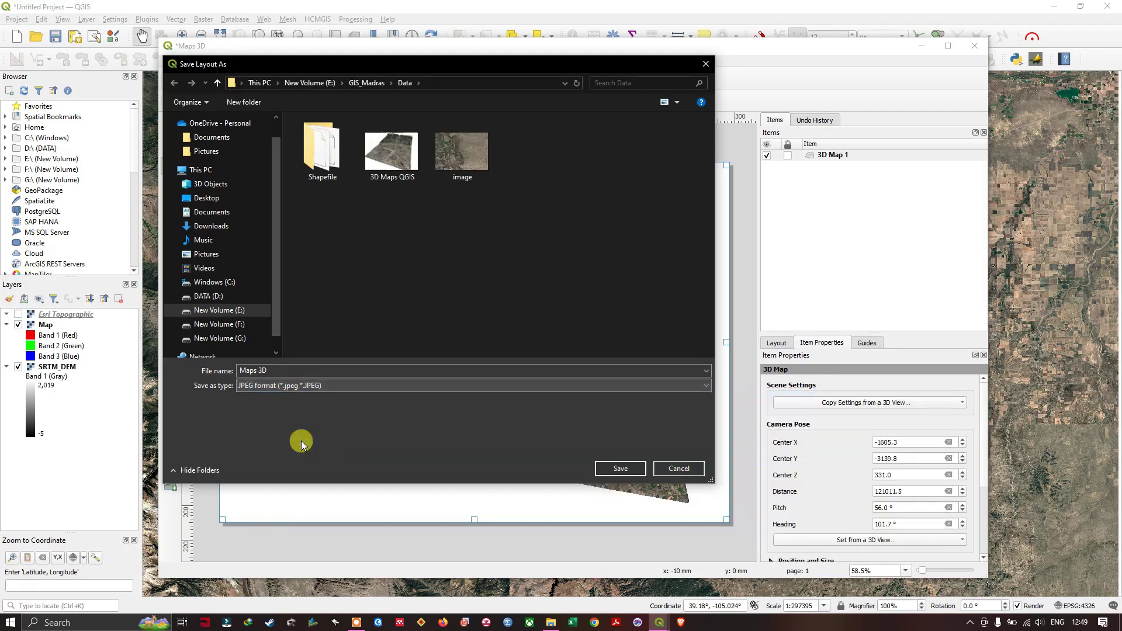
click(615, 468)
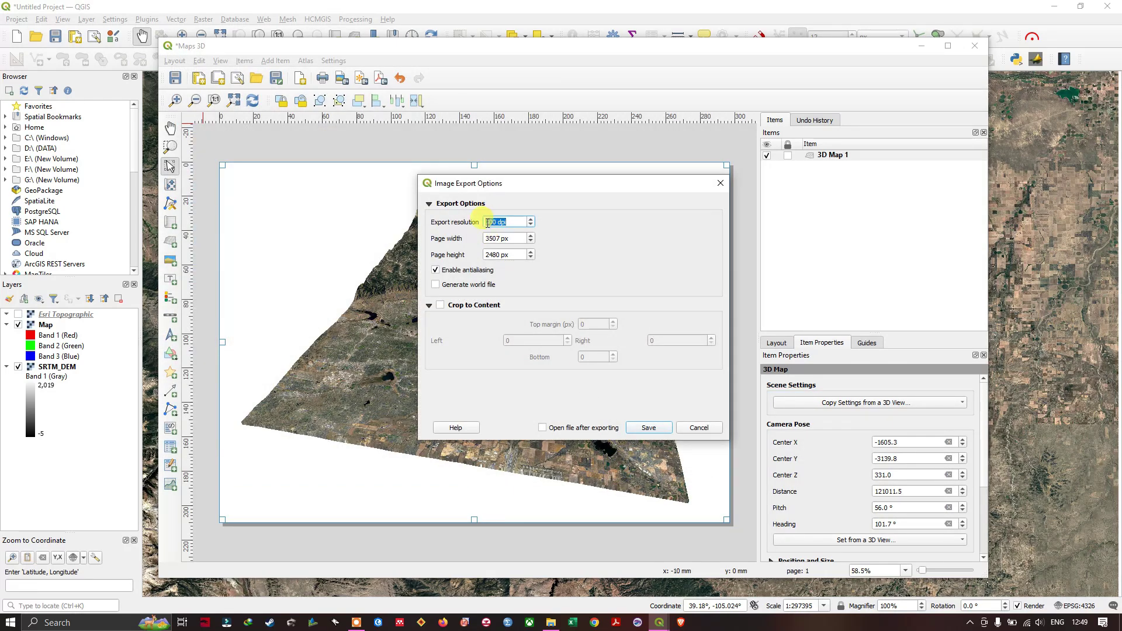
Set the image export resolution to 500 dpi and save the layout image
drag(497, 222, 484, 221)
text(50)
click(663, 428)
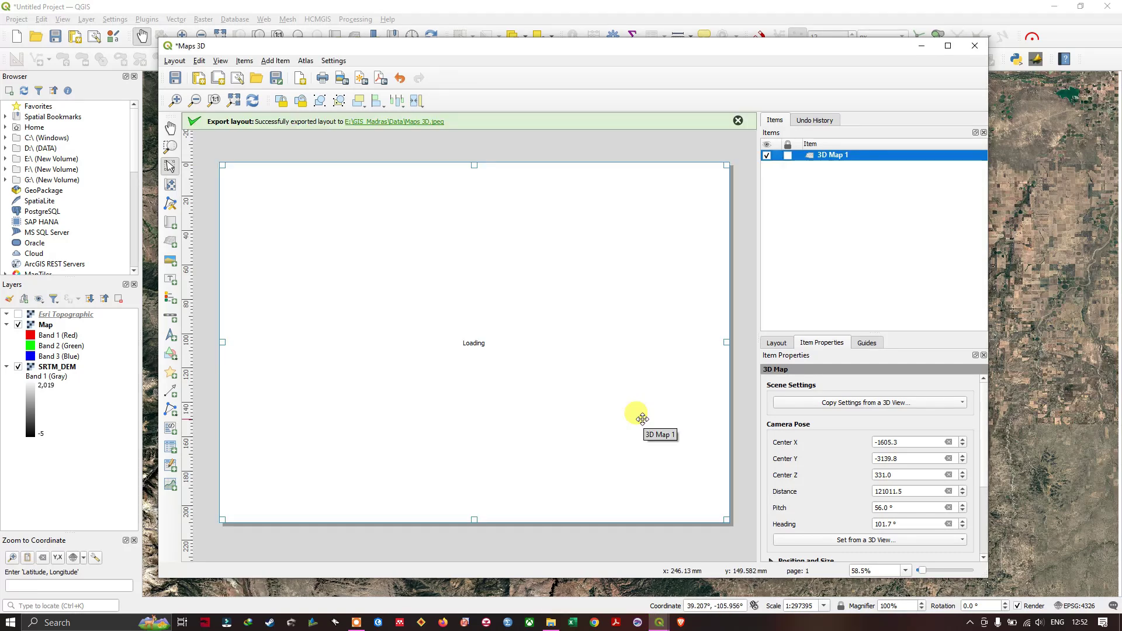
Open the exported Maps 3D image from its folder, examine the mountain and plain detail up close, and close the viewer
click(426, 122)
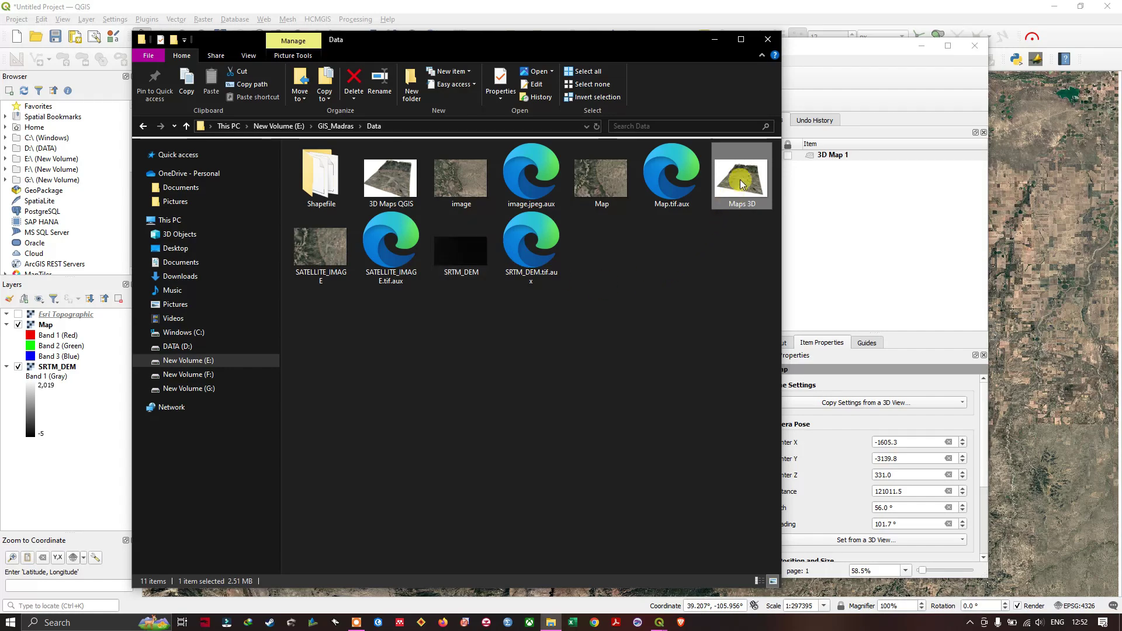
click(741, 178)
double_click(741, 179)
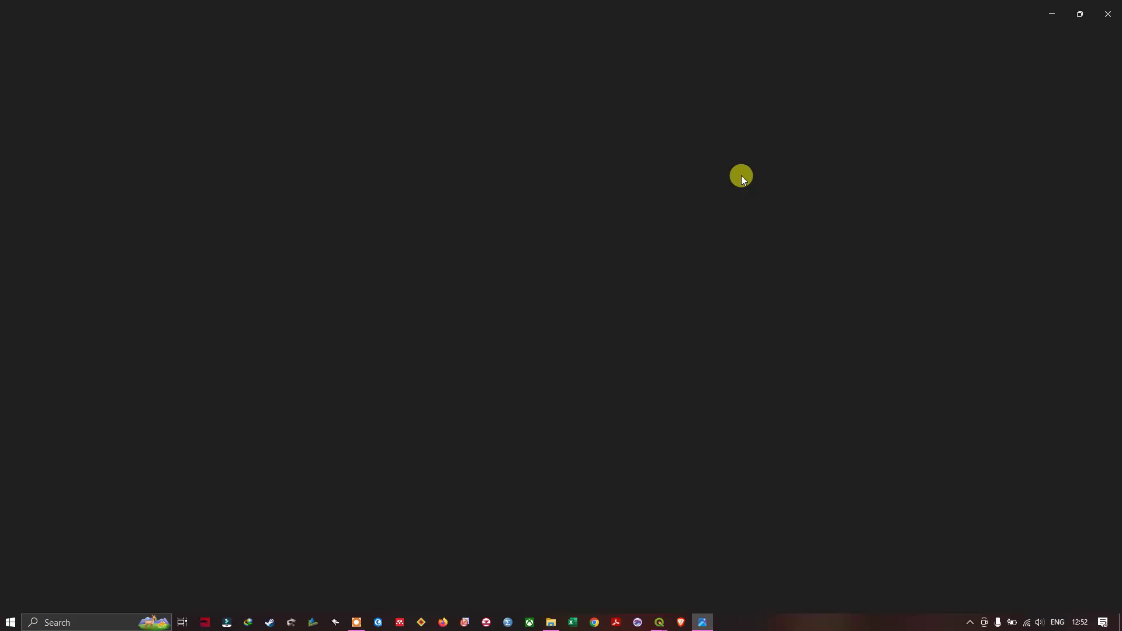
scroll(572, 190, up, 6)
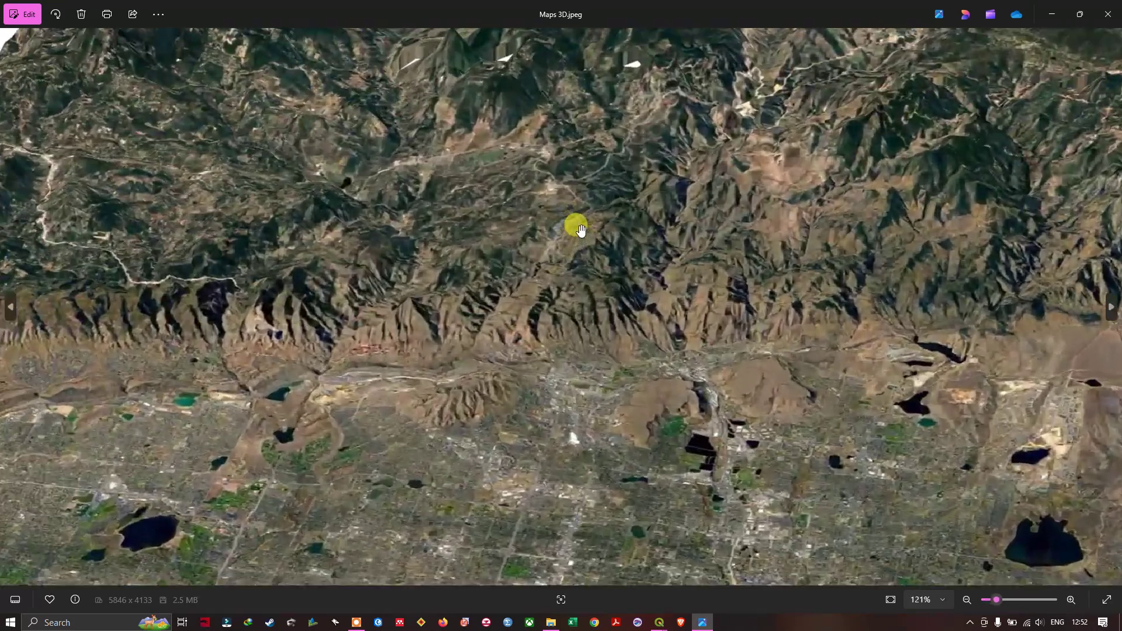
scroll(549, 424, down, 6)
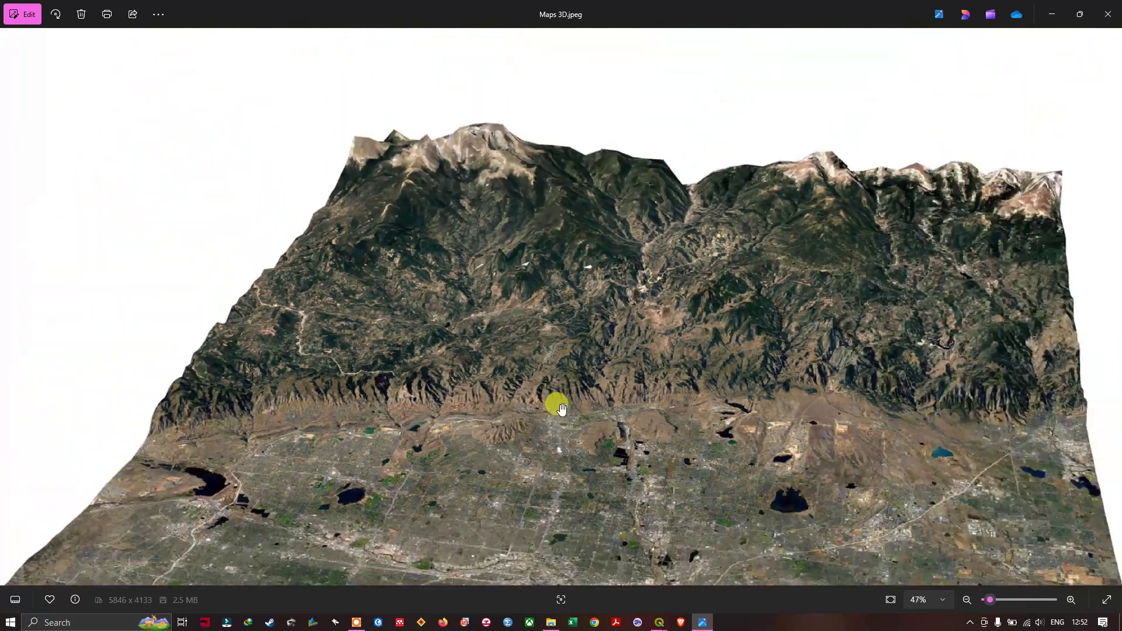
scroll(687, 311, up, 4)
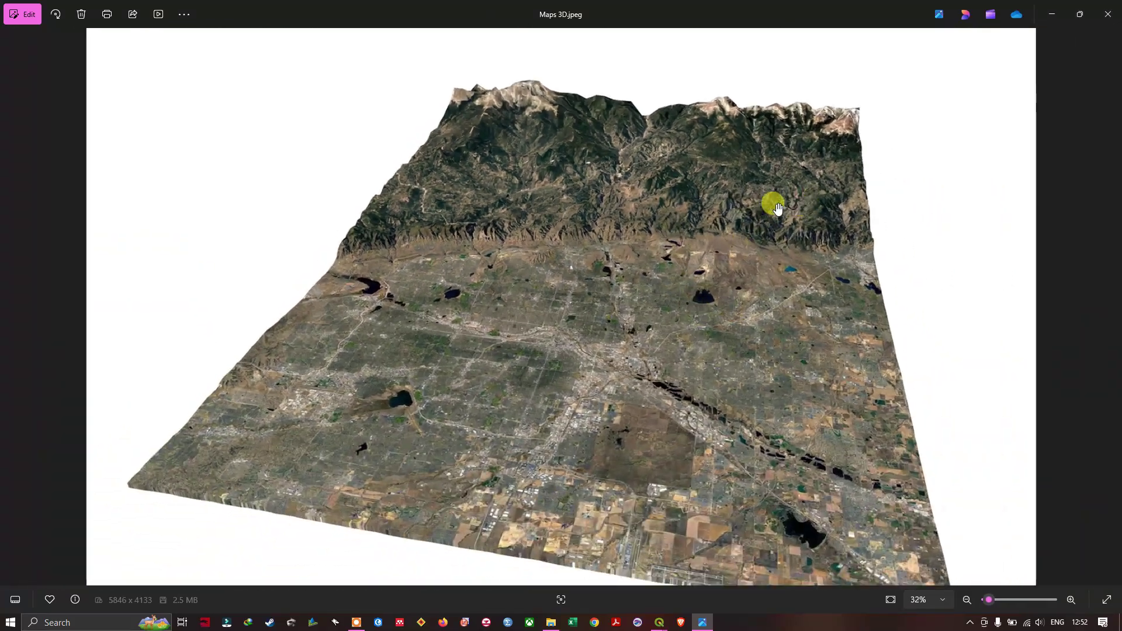
scroll(856, 127, up, 2)
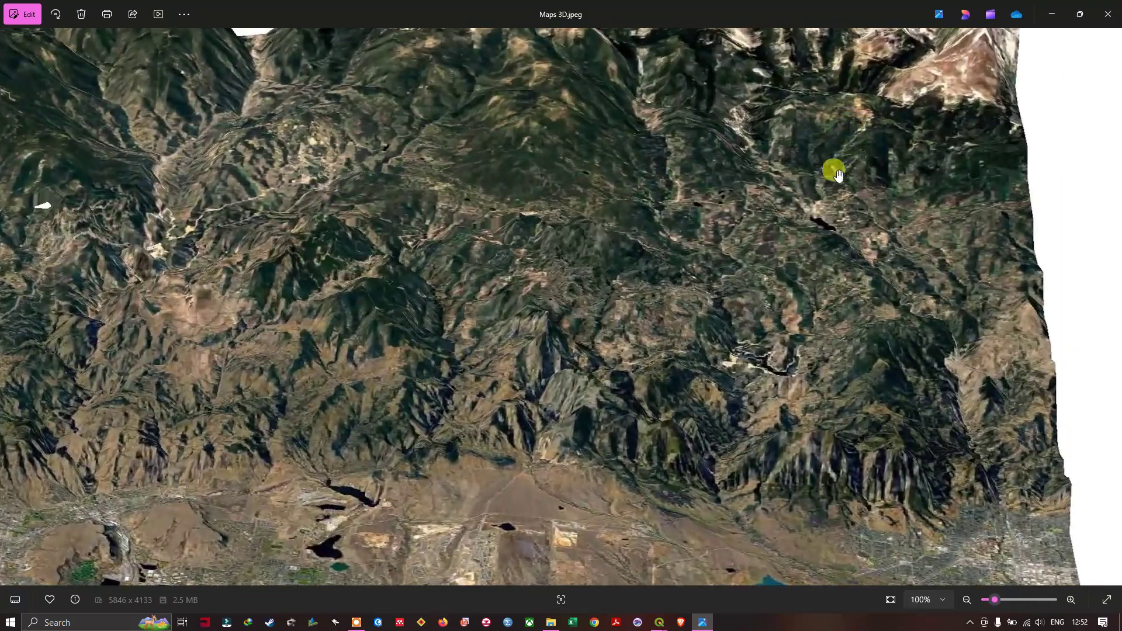
scroll(531, 300, down, 5)
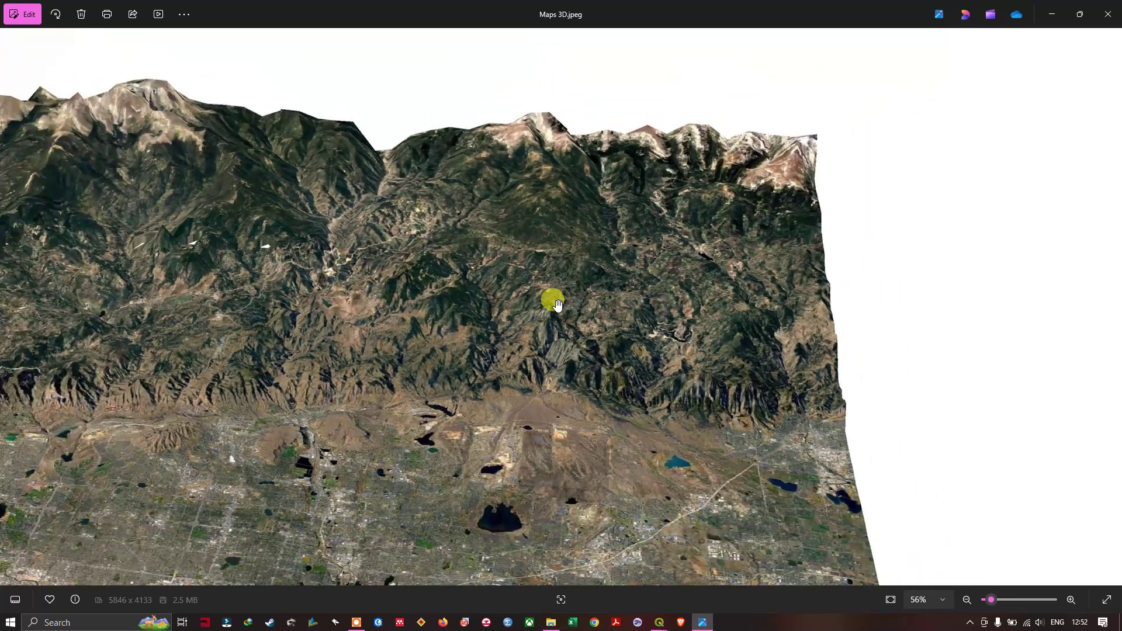
scroll(557, 304, down, 2)
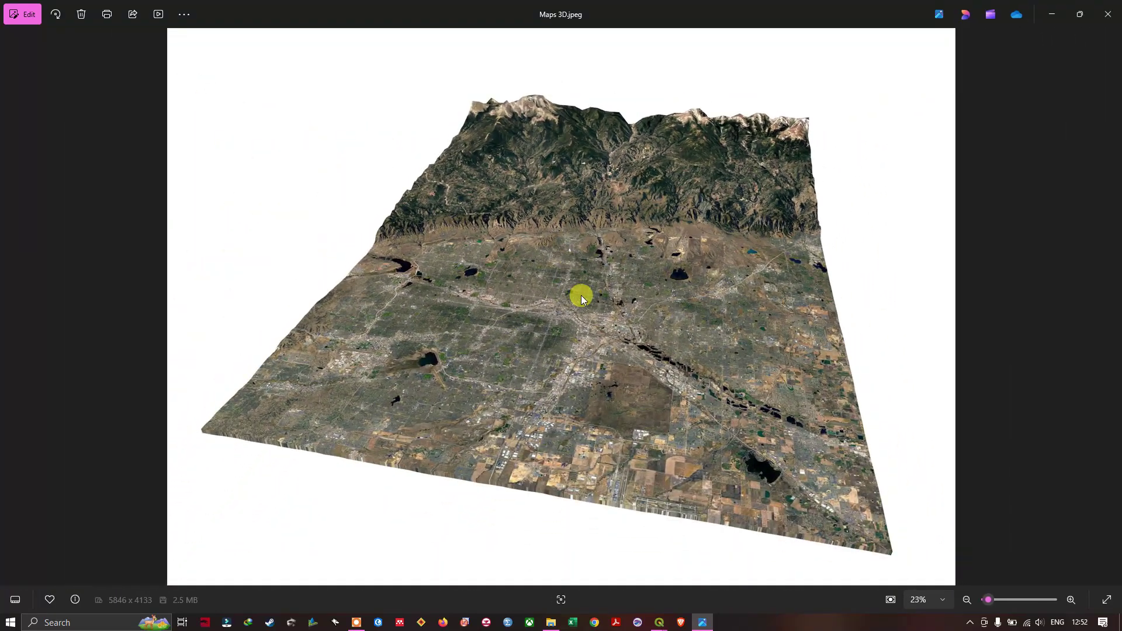
click(1106, 15)
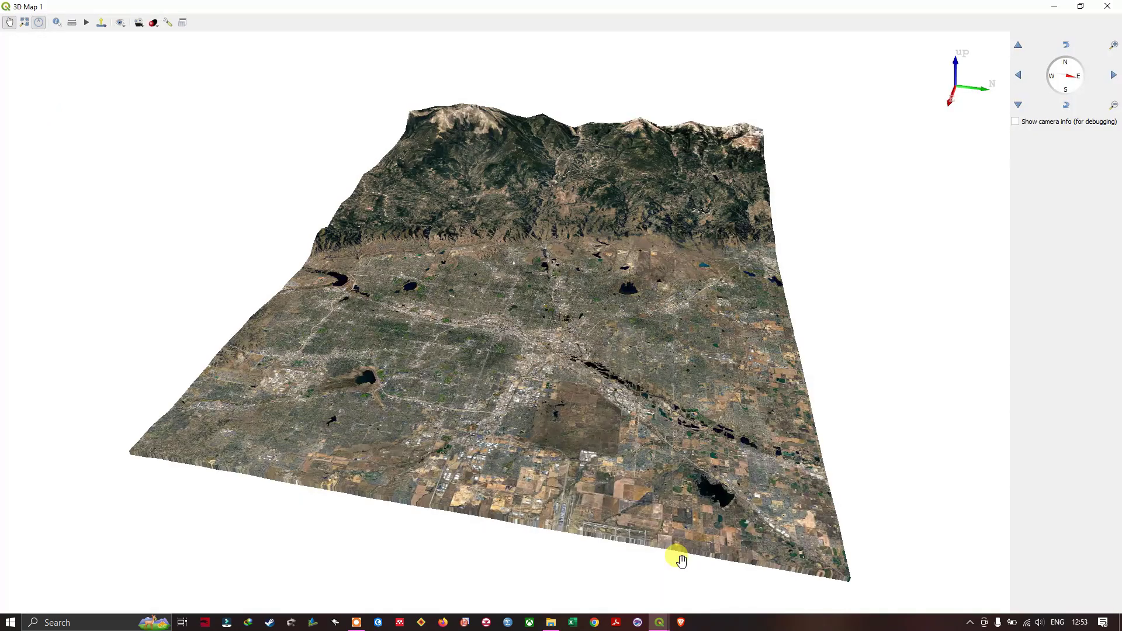